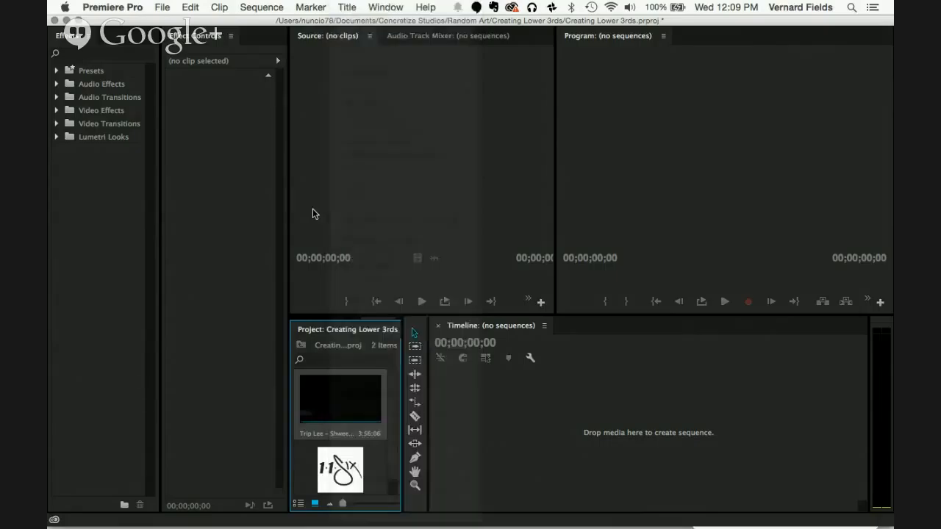
Step: Create a new sequence from the Trip Lee – Shweet video clip and scrub it to about 00:00:47:13
right_click(348, 405)
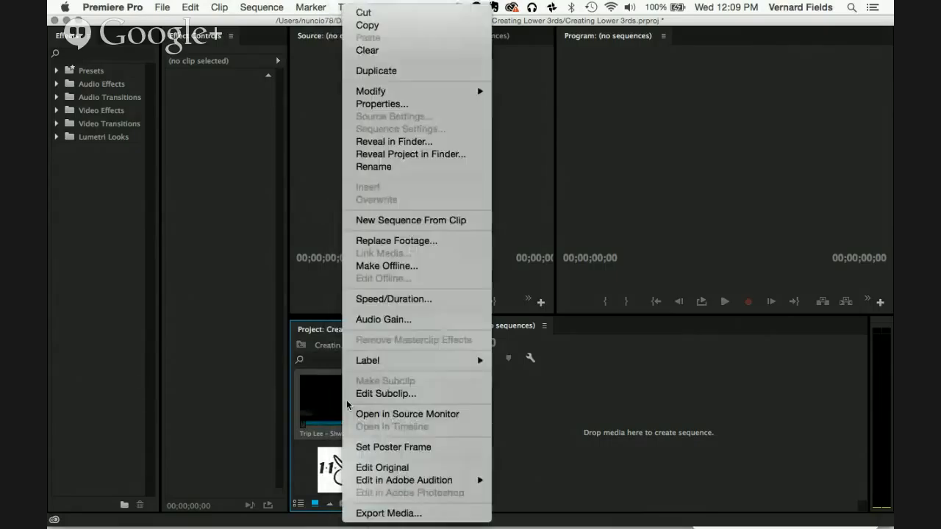
click(418, 222)
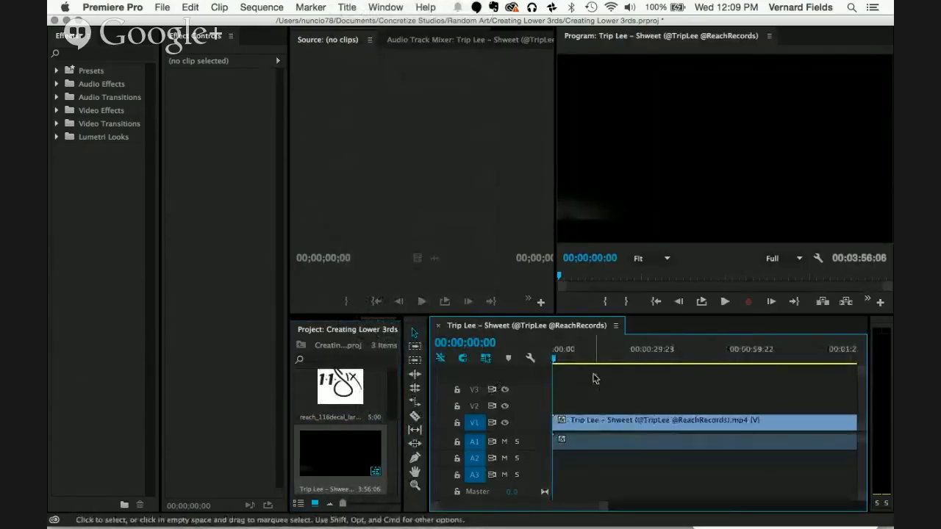
drag(588, 358, 709, 358)
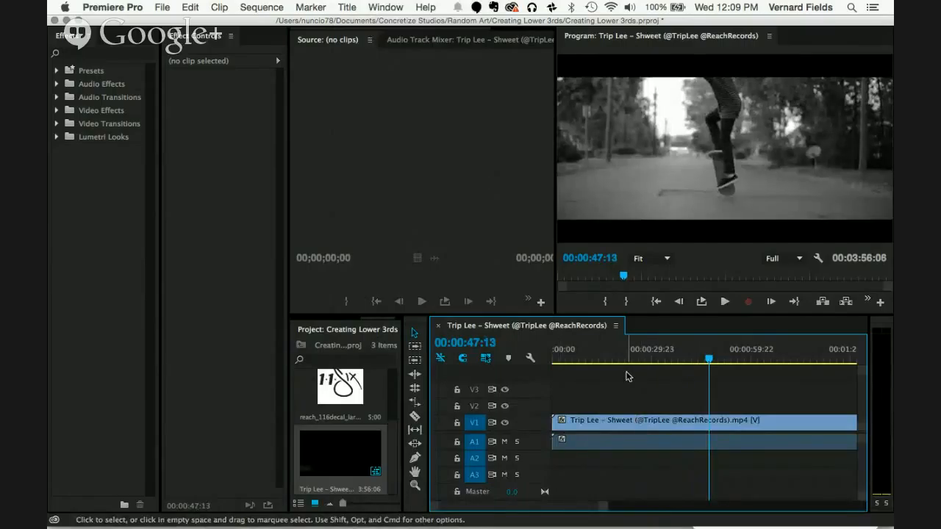
key(grave)
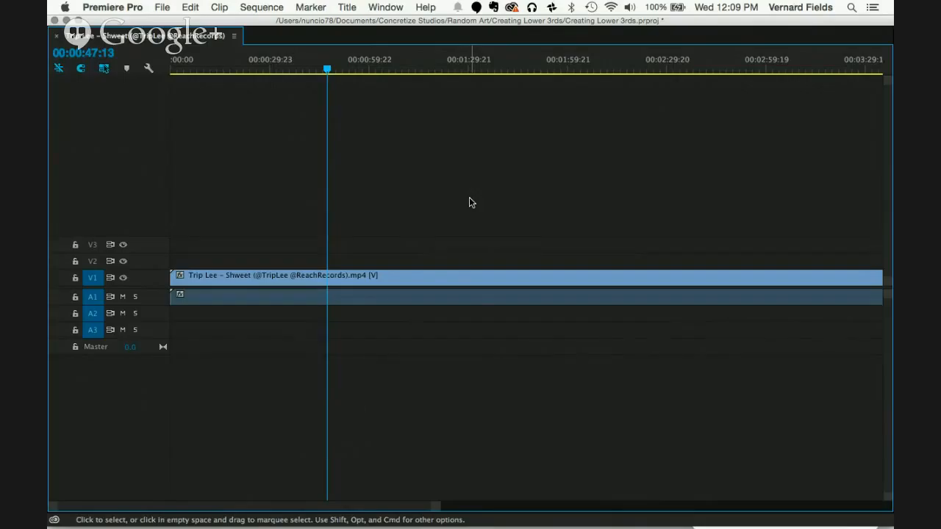
key(grave)
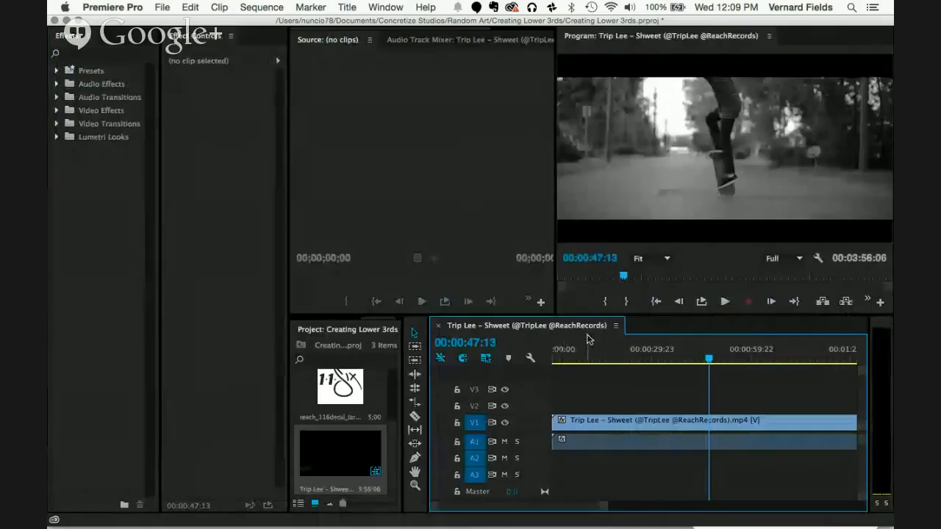
key(grave)
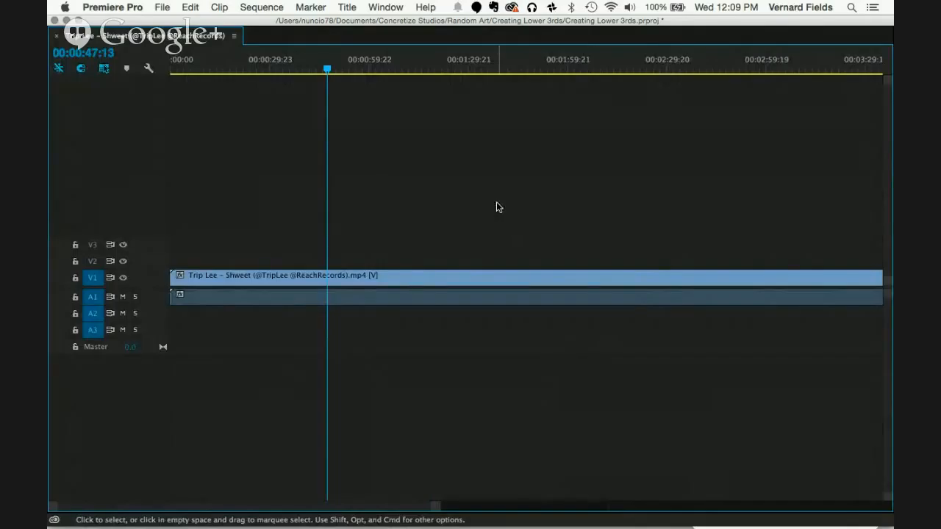
key(grave)
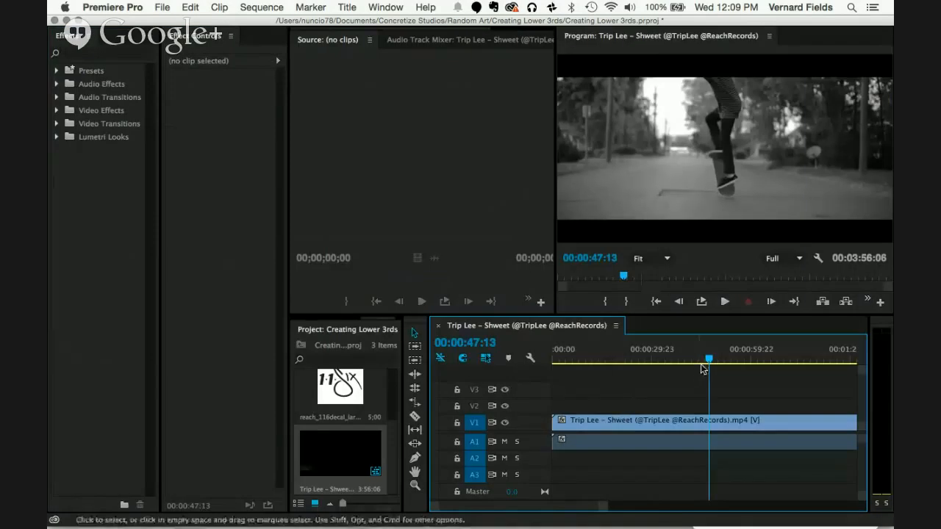
Step: Trim the start of the video clip to 00:00:59:23 and move the remaining clip to the beginning of the sequence
drag(710, 360, 752, 360)
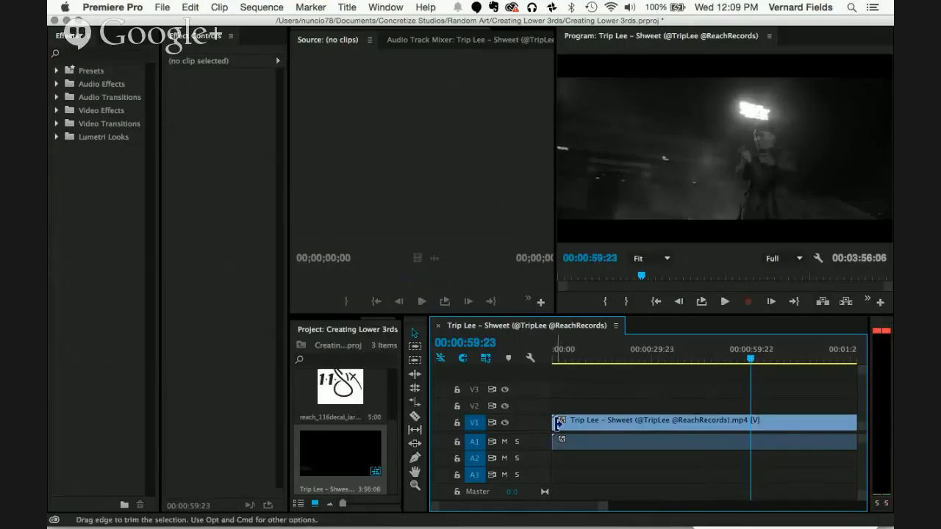
drag(557, 423, 751, 421)
drag(829, 425, 629, 435)
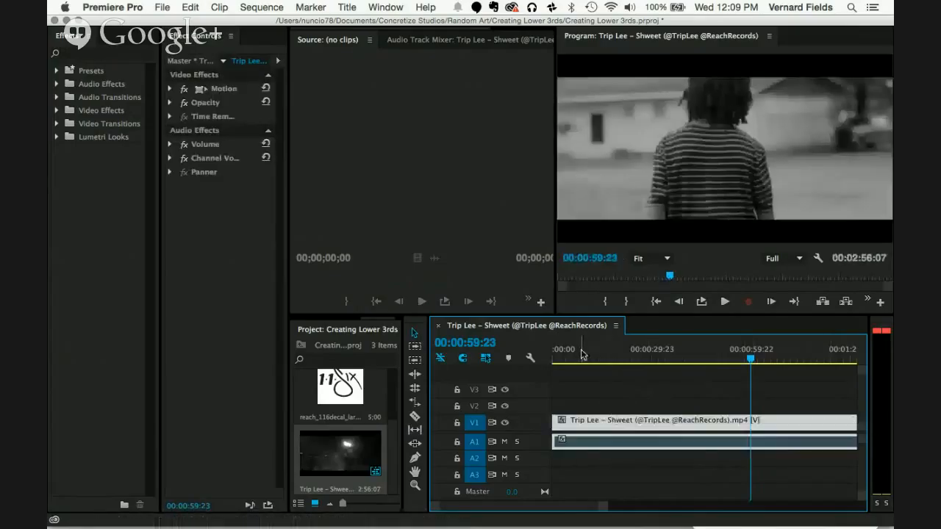
Step: Split the video clip at 00:00:15:00 and delete the part after the cut
click(581, 355)
drag(581, 355, 580, 356)
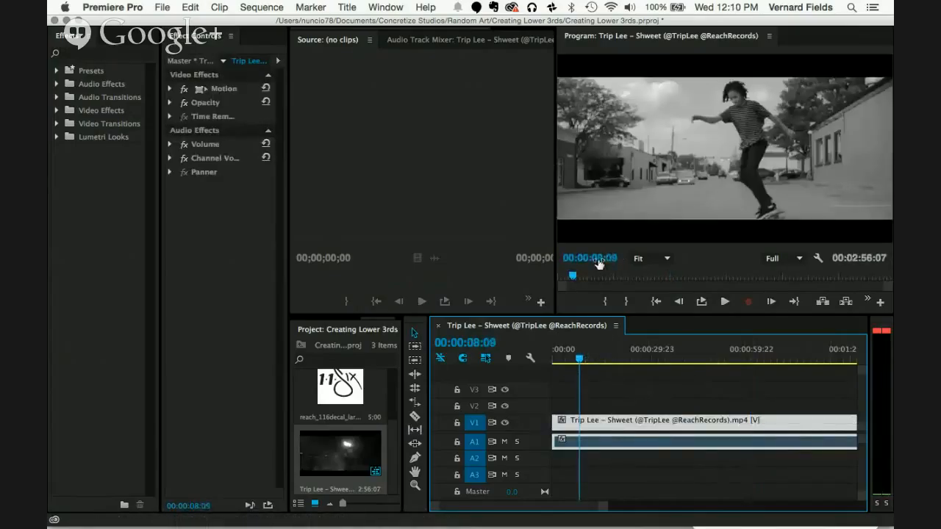
click(600, 258)
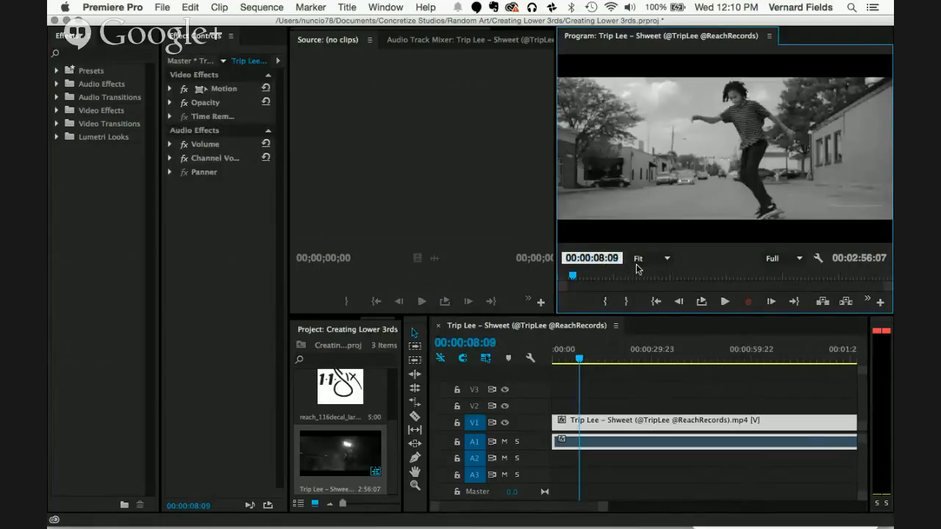
key(BackSpace)
key(BackSpace)
text(15)
key(Return)
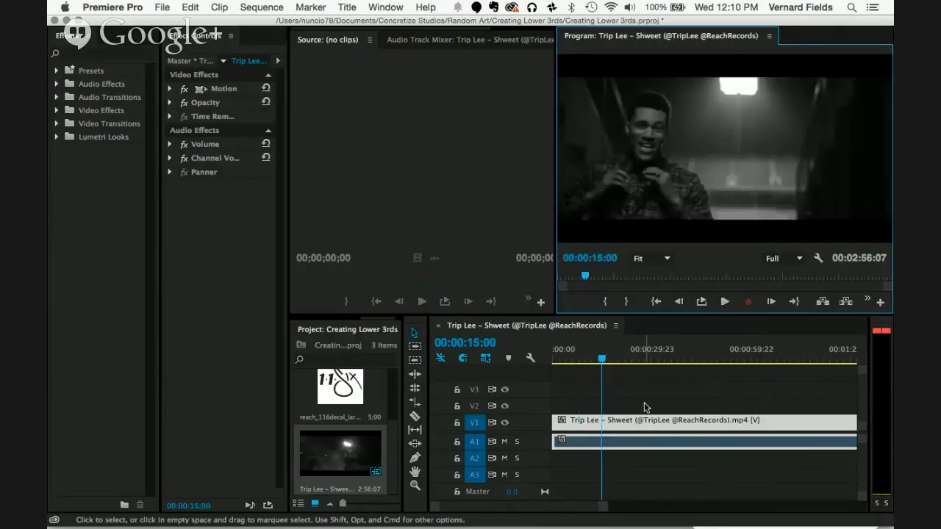
click(638, 424)
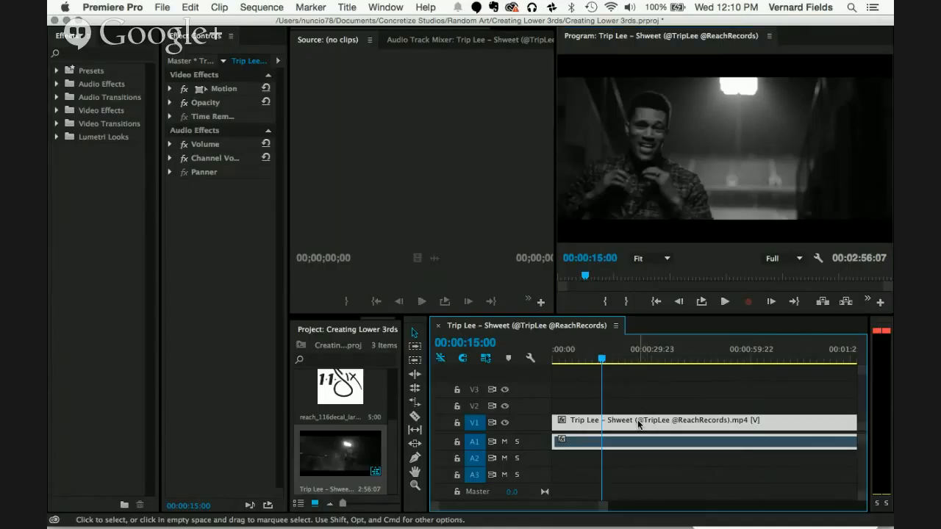
key(super+k)
click(675, 425)
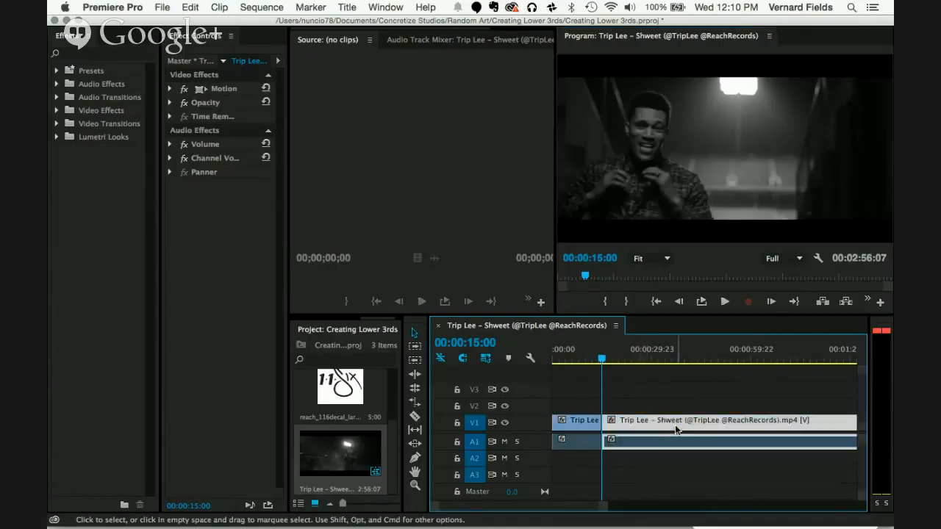
key(Delete)
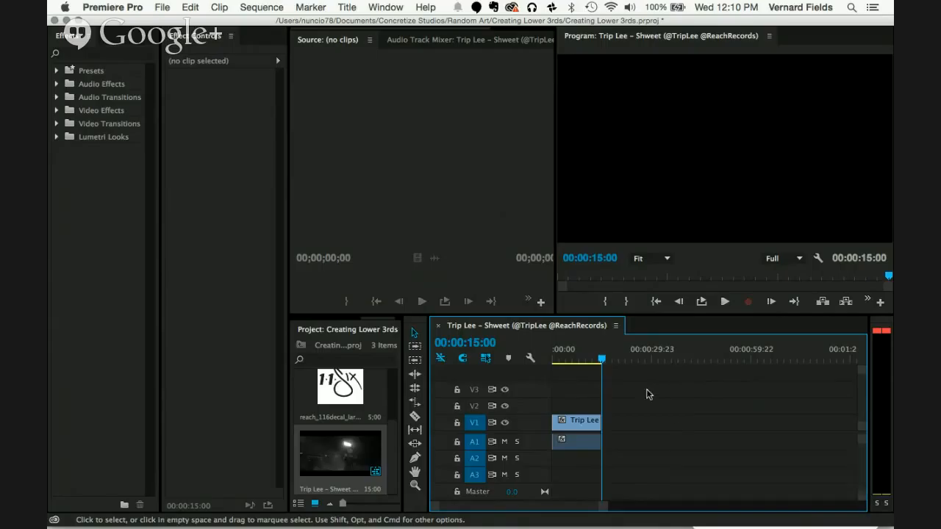
Step: Play the trimmed sequence from its beginning and stop at about 00:00:04:02
drag(603, 358, 544, 367)
key(space)
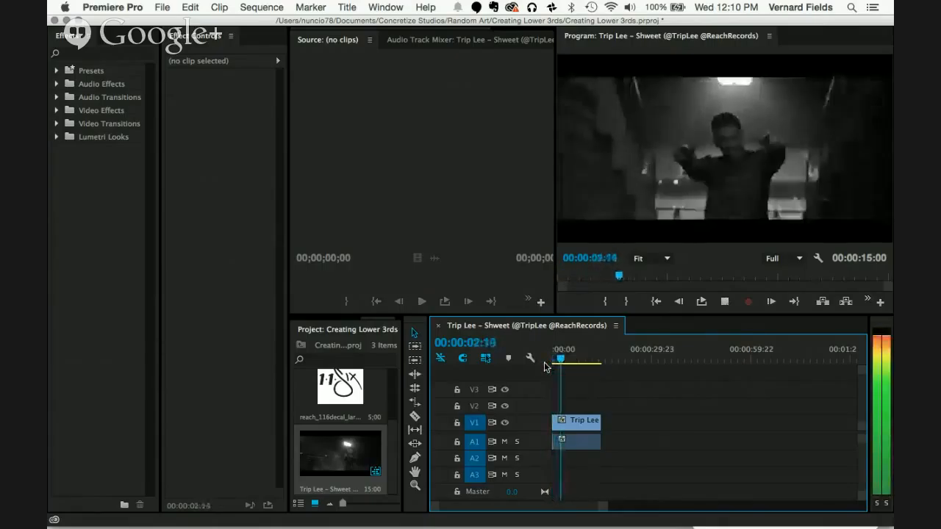
key(space)
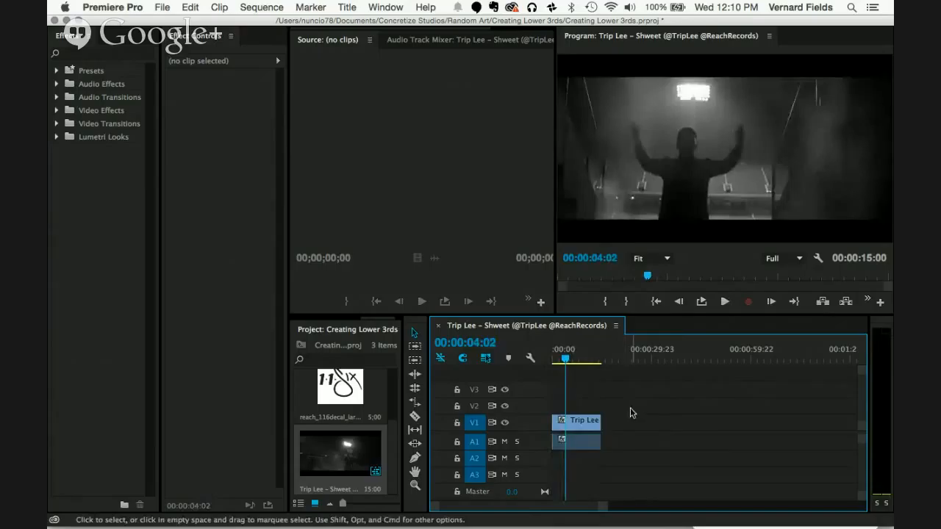
scroll(609, 430, up, 3)
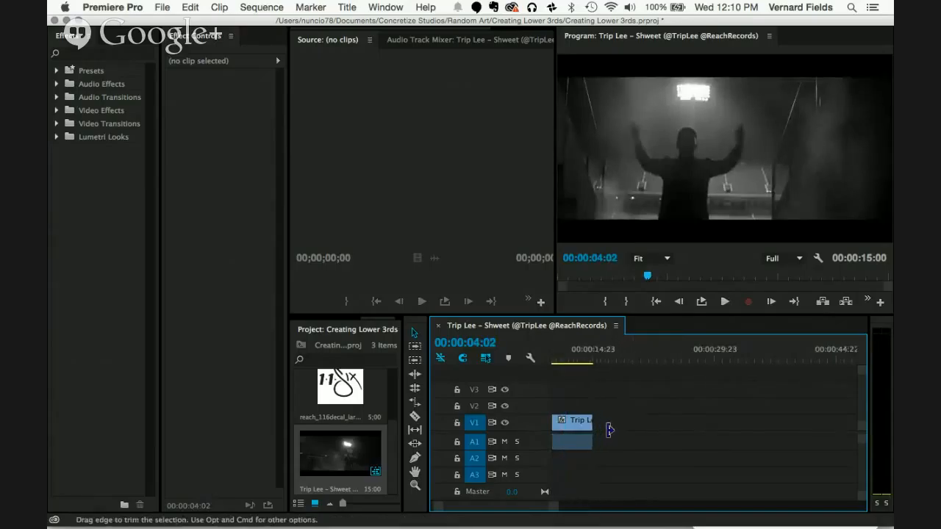
scroll(609, 430, down, 3)
scroll(608, 433, up, 5)
scroll(608, 434, up, 5)
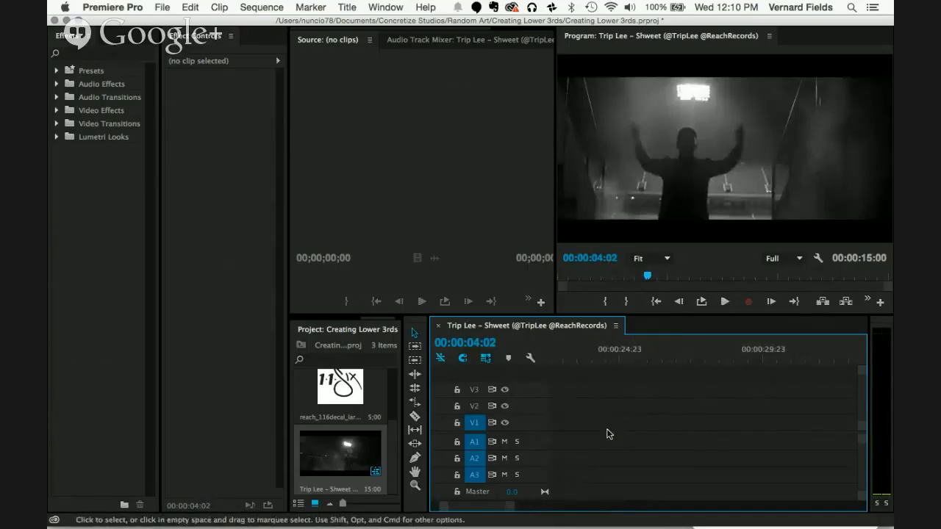
scroll(607, 429, down, 2)
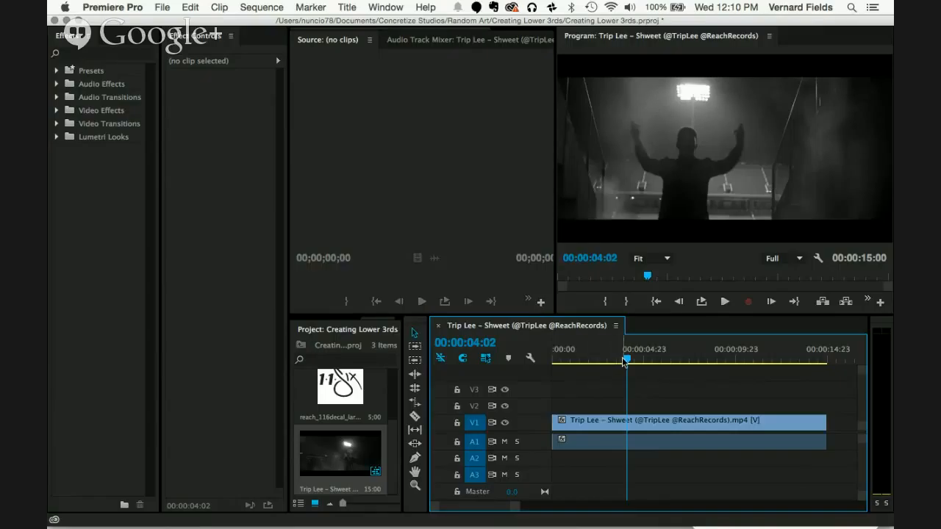
click(311, 337)
key(grave)
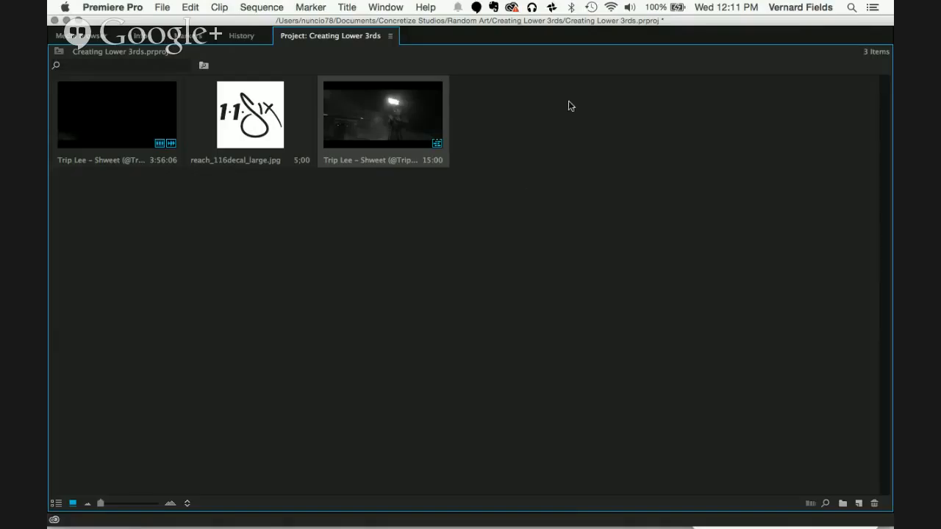
right_click(516, 145)
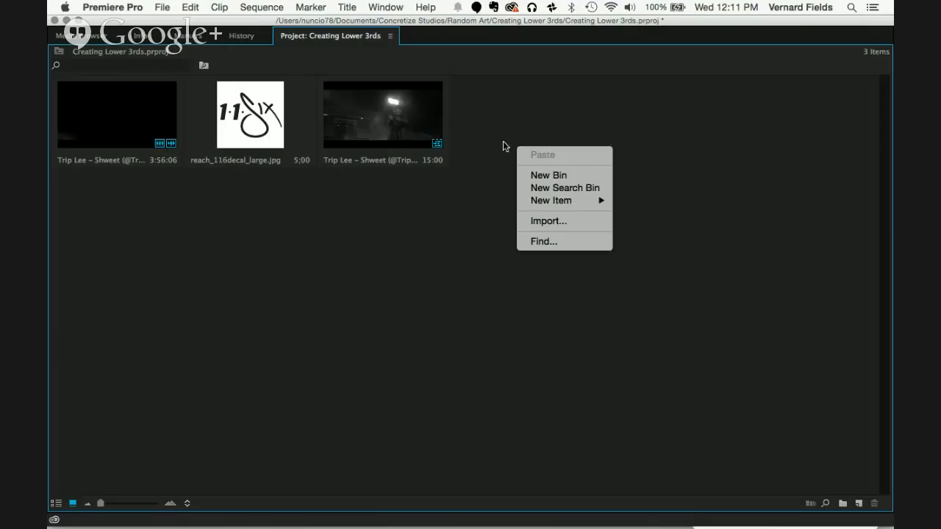
mouse_move(536, 200)
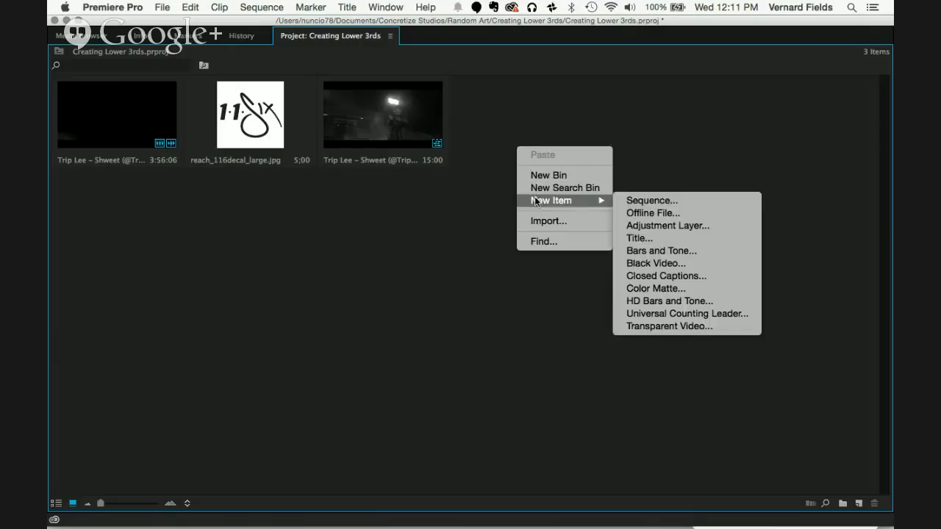
click(453, 234)
click(164, 7)
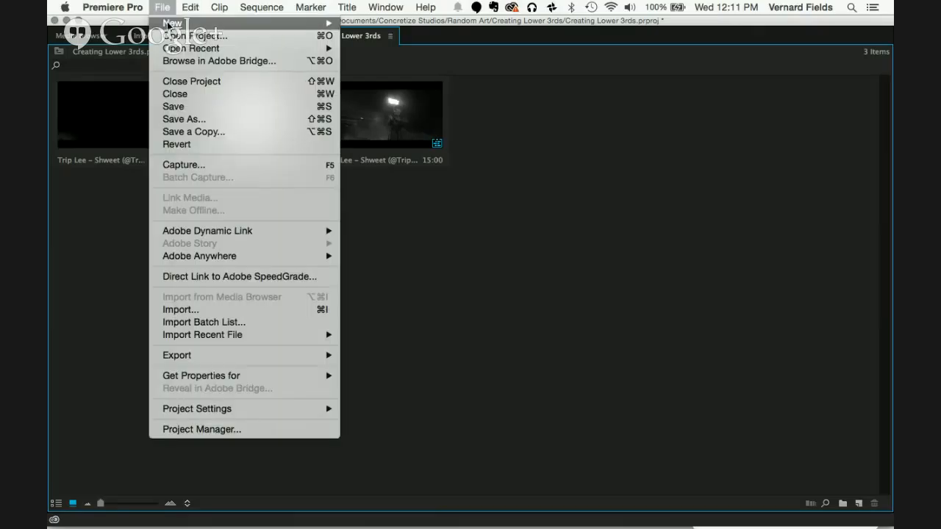
mouse_move(170, 23)
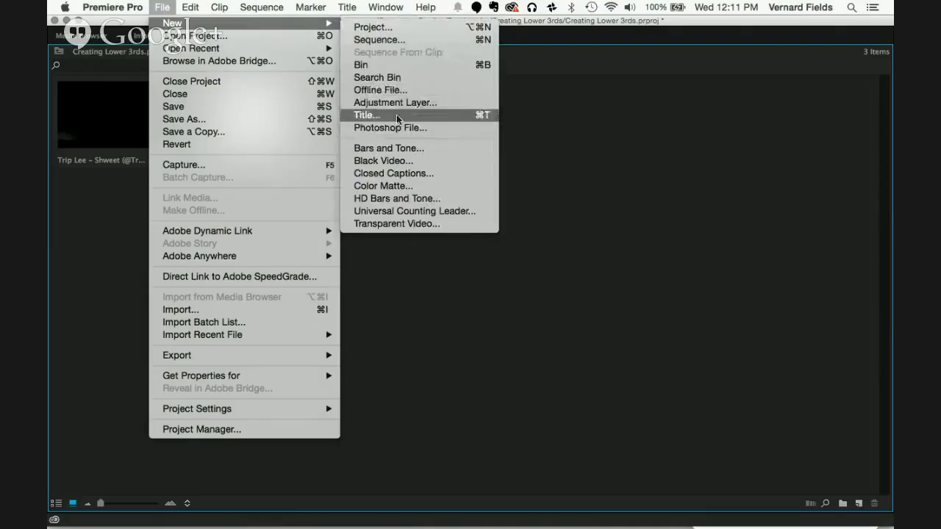
click(627, 199)
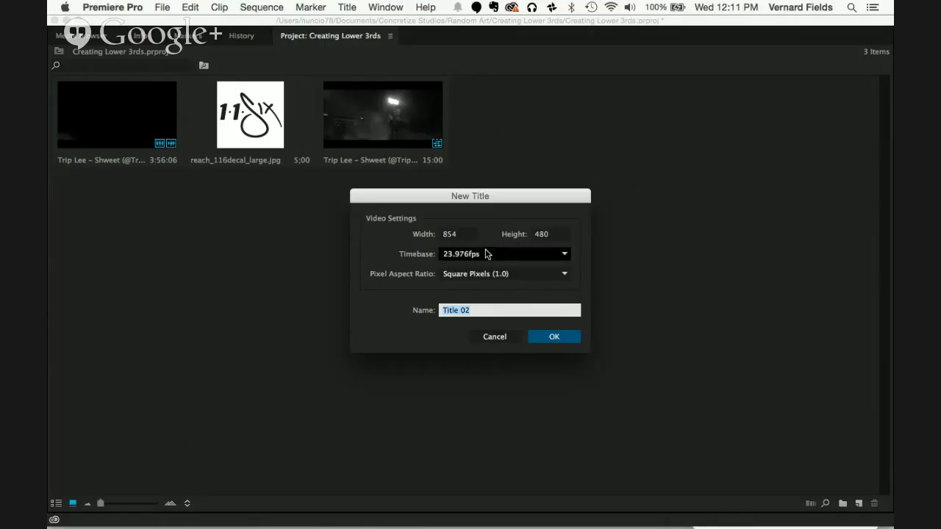
click(499, 336)
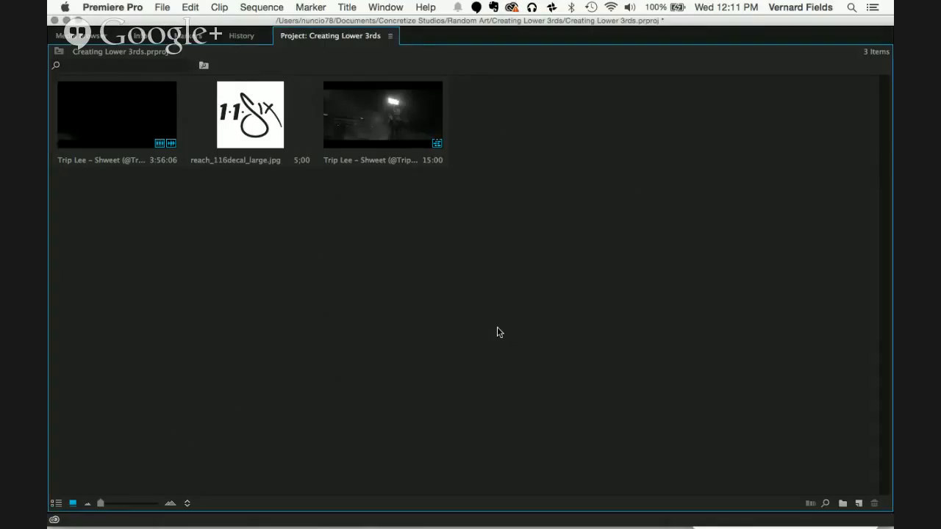
key(grave)
Step: Create a new title named "lower 3rd" with the default 854 × 480, 23.976 fps, square-pixel settings
click(642, 395)
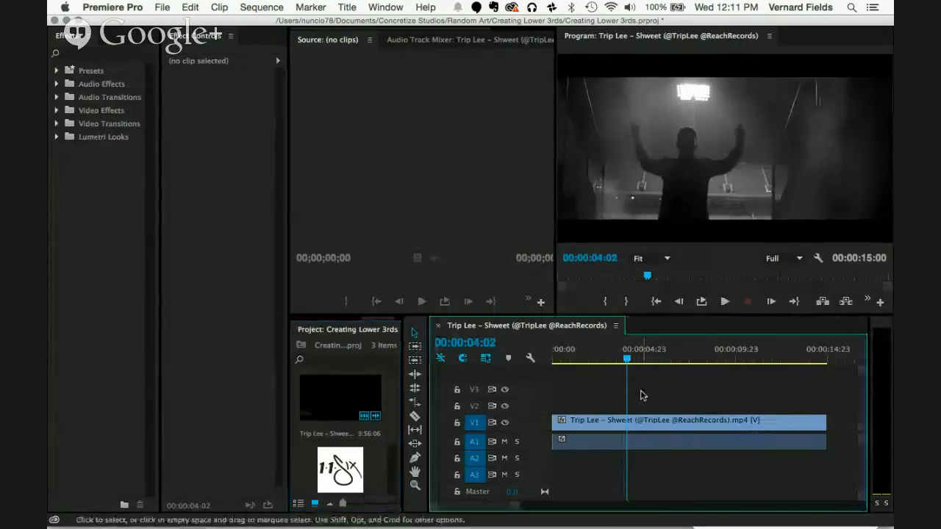
key(super+t)
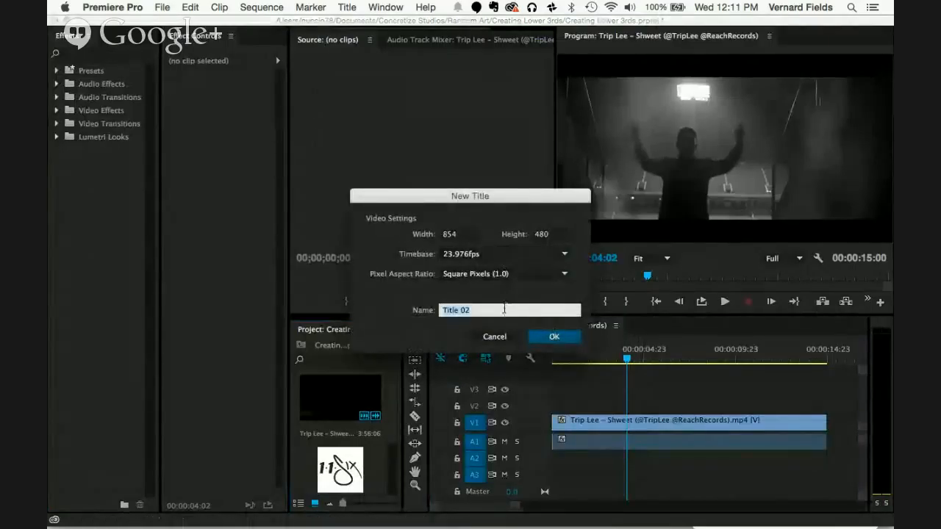
click(487, 337)
text(lower 3rd)
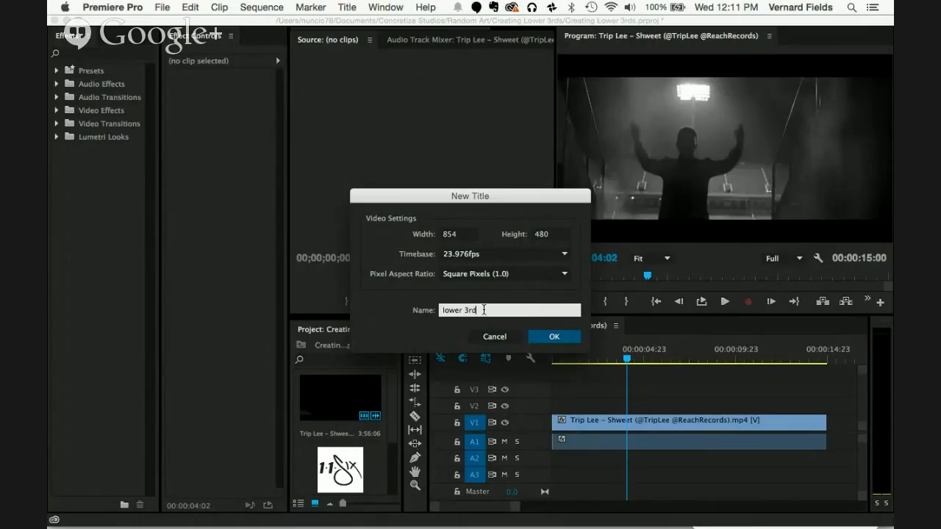
key(Return)
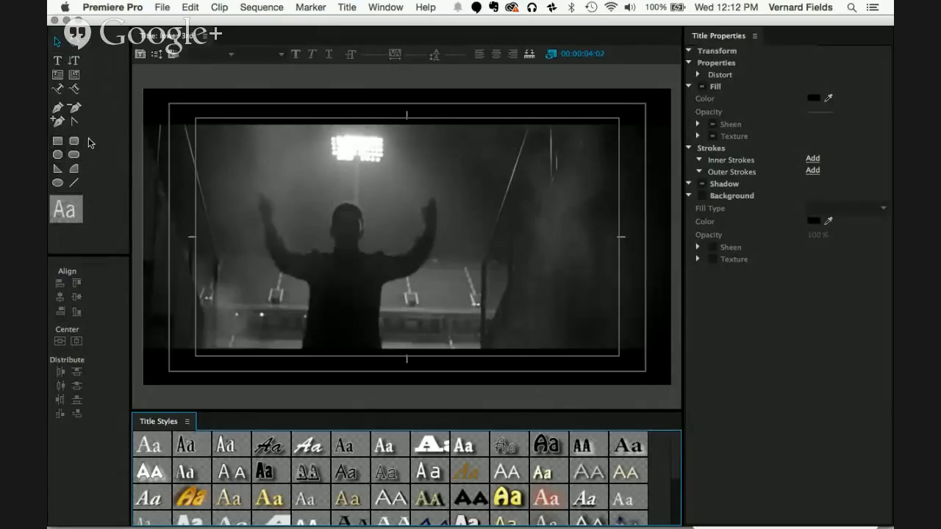
Step: Add the text "TRIP LEE" in capitals to the title, starting just right of centre in the lower part of the frame
click(62, 68)
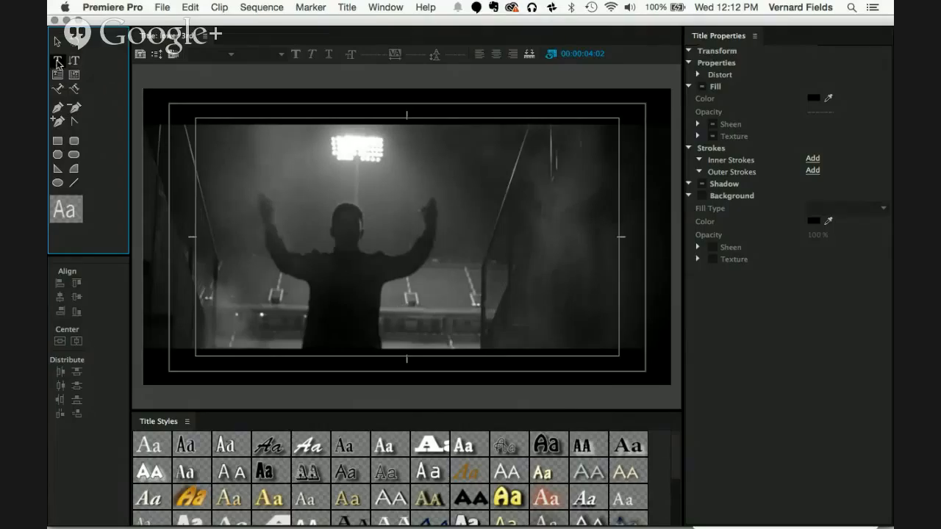
click(420, 294)
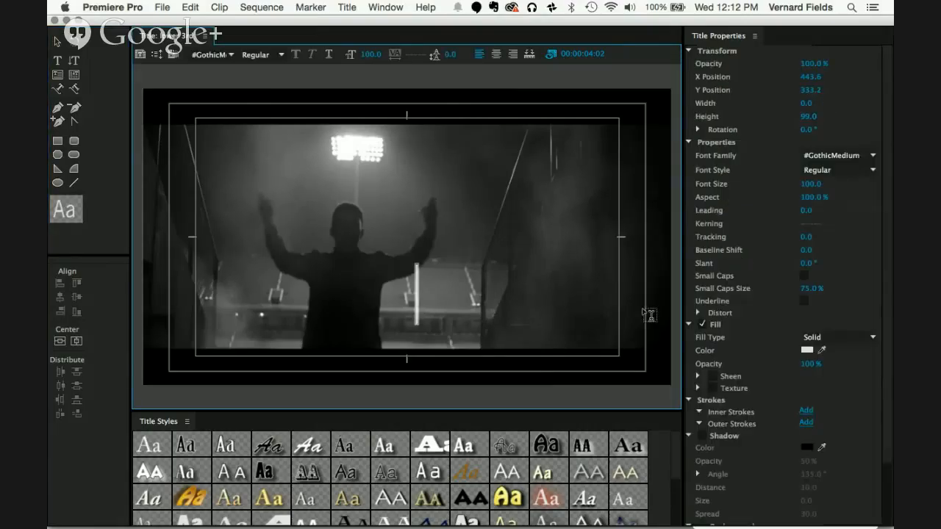
text(Tri)
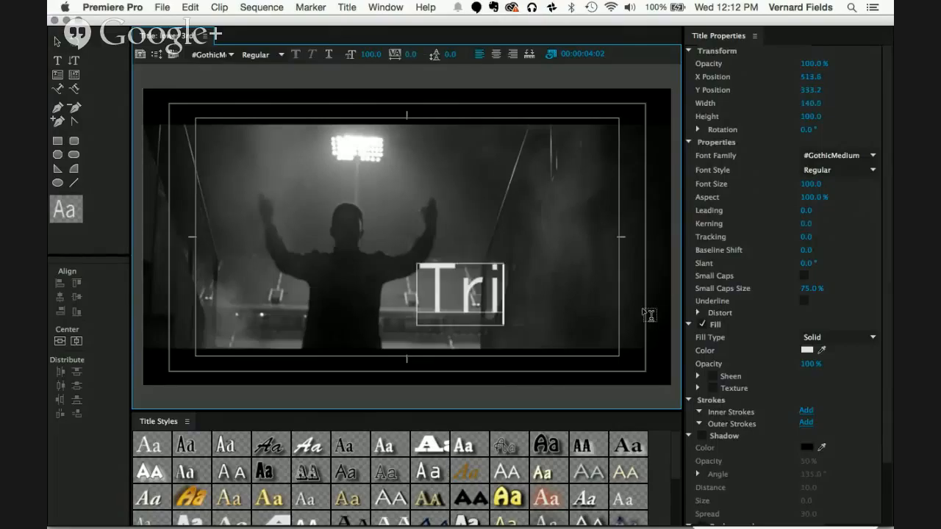
key(BackSpace)
key(BackSpace)
text(RI)
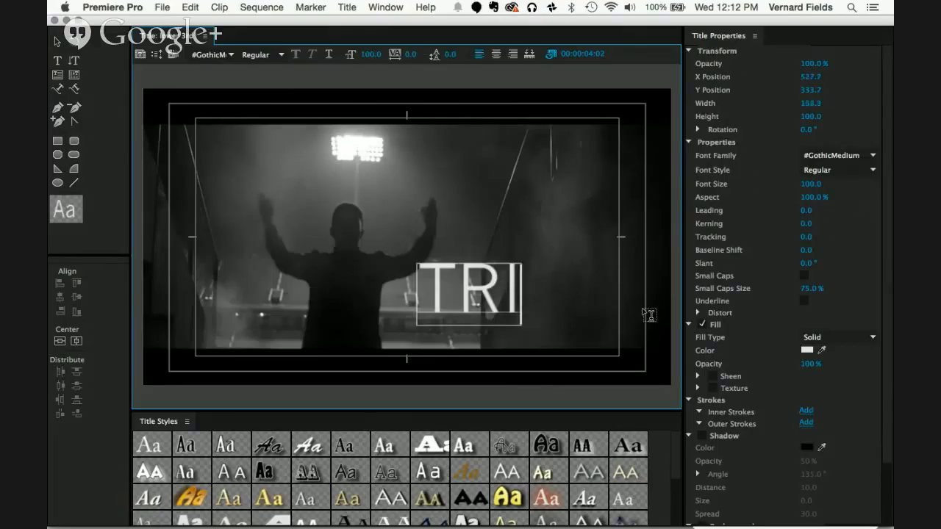
text(P LEE)
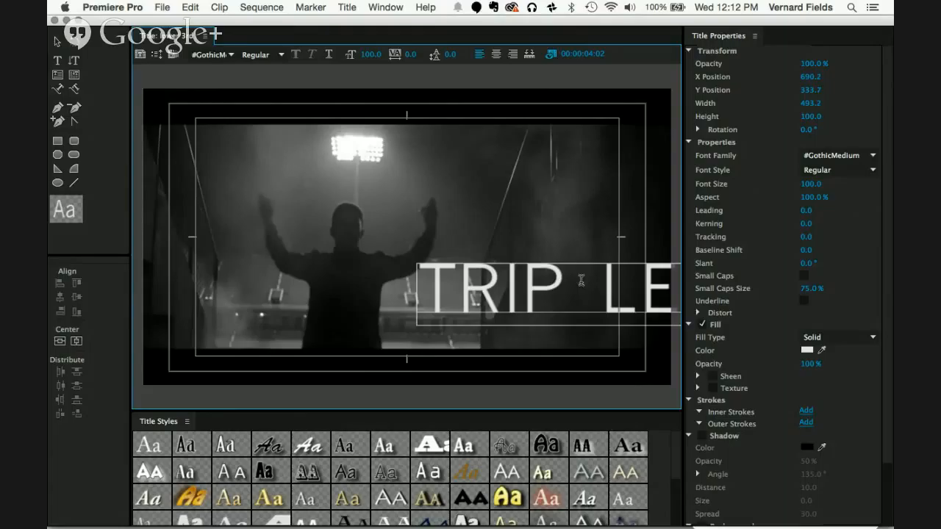
Step: Move the TRIP LEE text inside the safe margins to about X 384.9, Y 342.3, and centre-align it
click(58, 46)
click(58, 46)
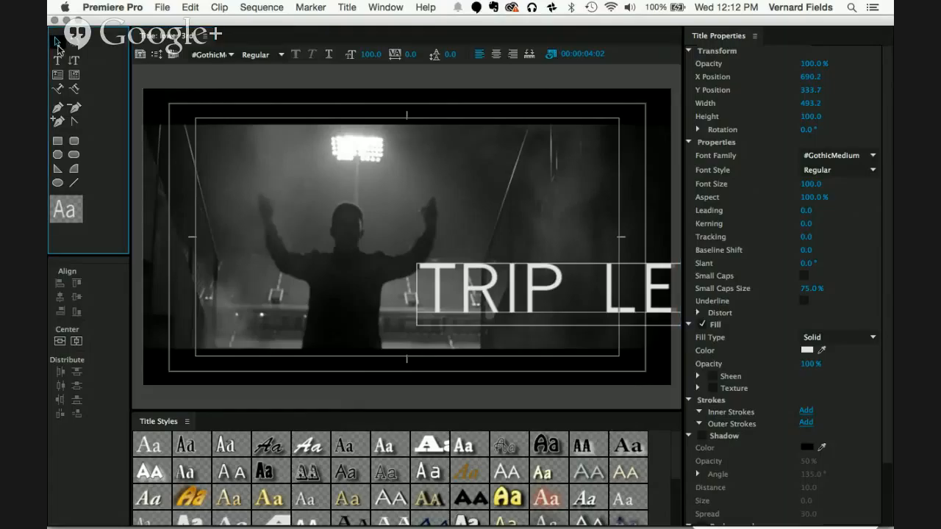
drag(535, 291, 344, 292)
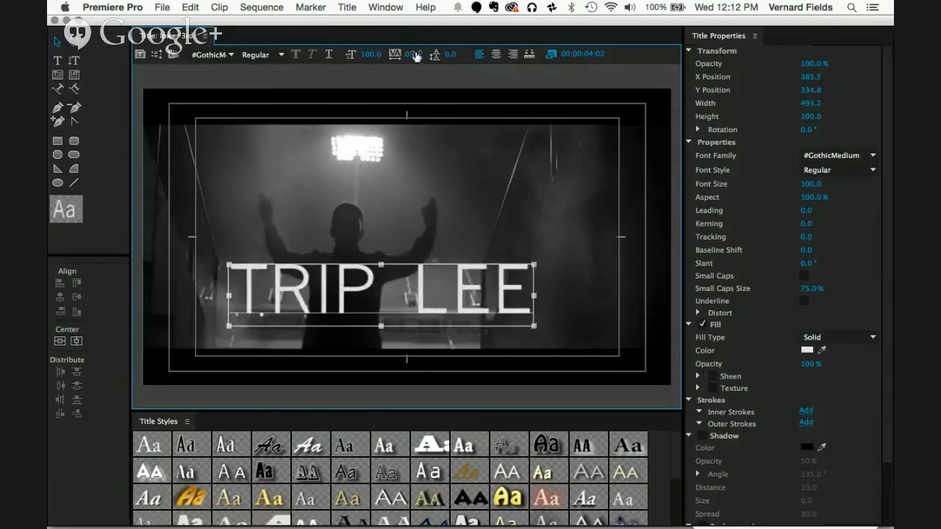
click(498, 56)
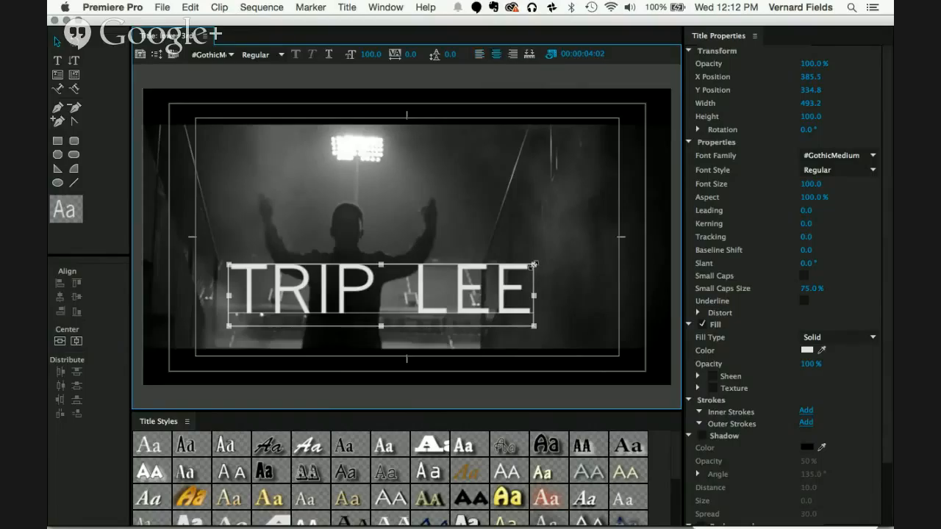
click(855, 155)
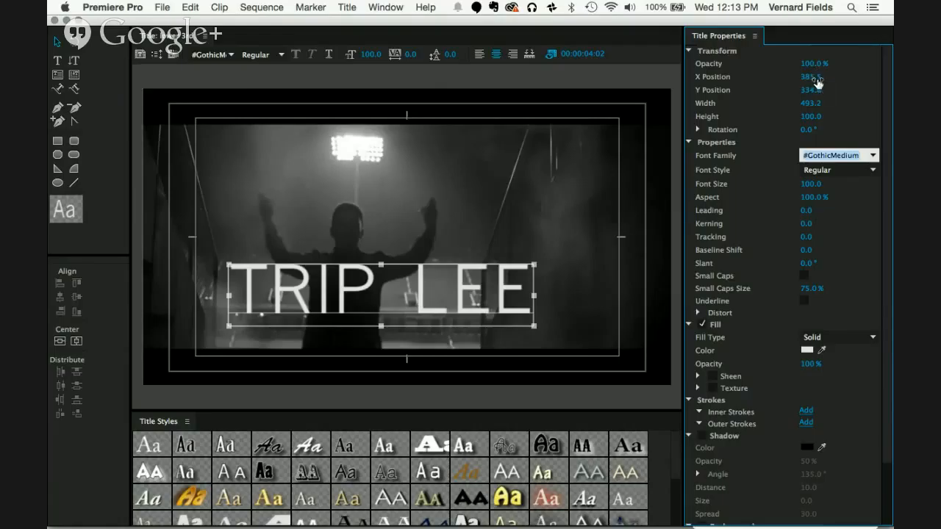
drag(815, 83, 812, 83)
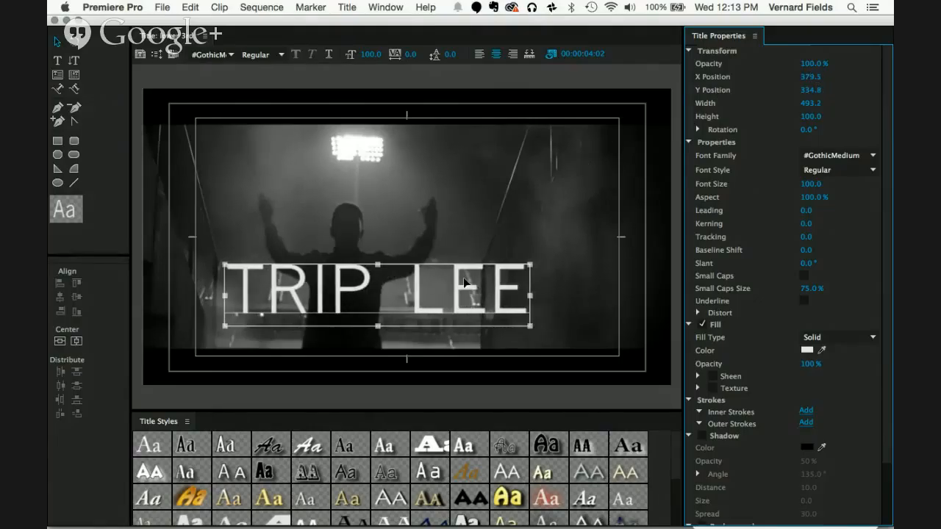
drag(436, 295, 478, 300)
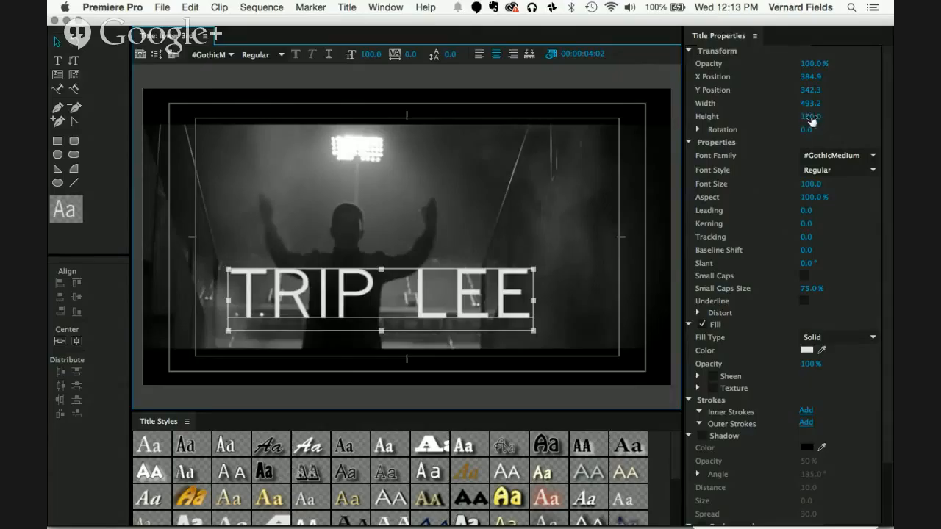
Step: Try stretching the text's height, undo it, and scale the text down proportionally to a font size of about 83.8
drag(812, 122, 816, 116)
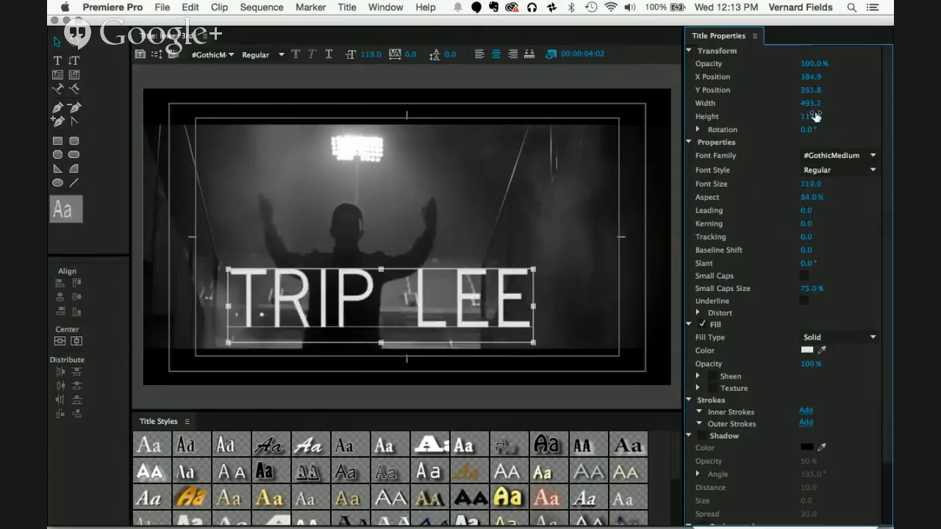
key(super+z)
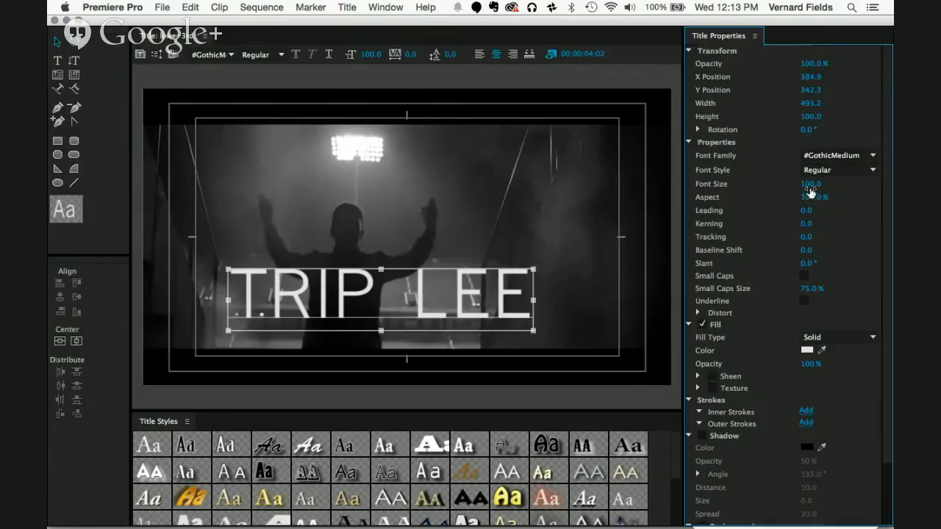
drag(810, 188, 811, 190)
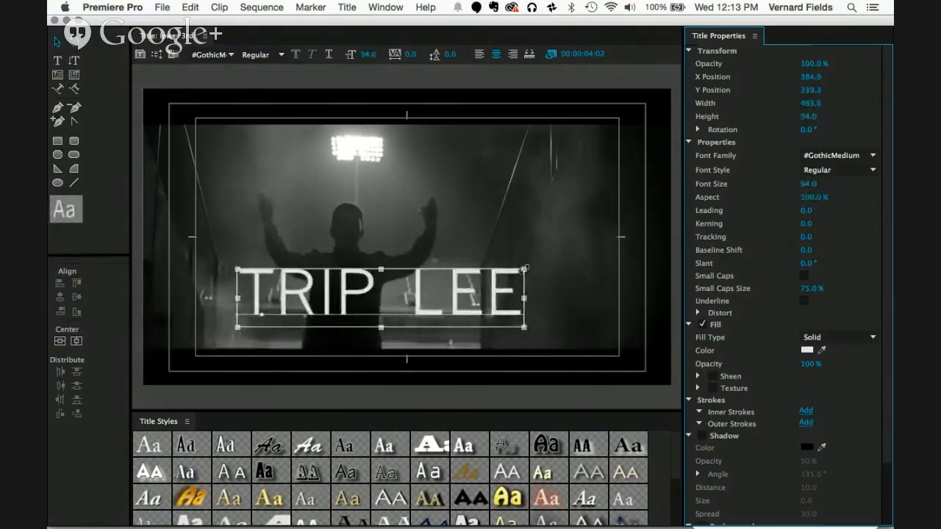
drag(523, 270, 492, 276)
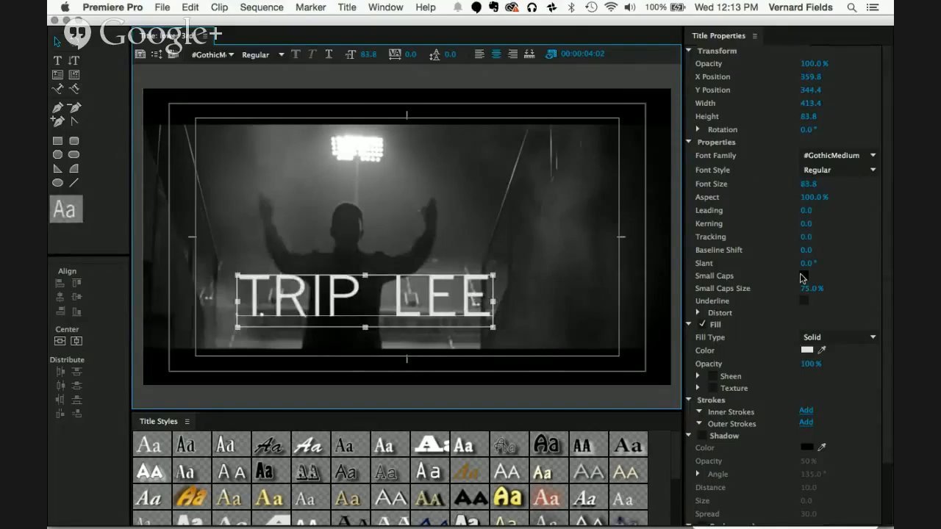
Step: Sample a grey from the video frame with the eyedropper as the text's fill colour
scroll(803, 278, down, 3)
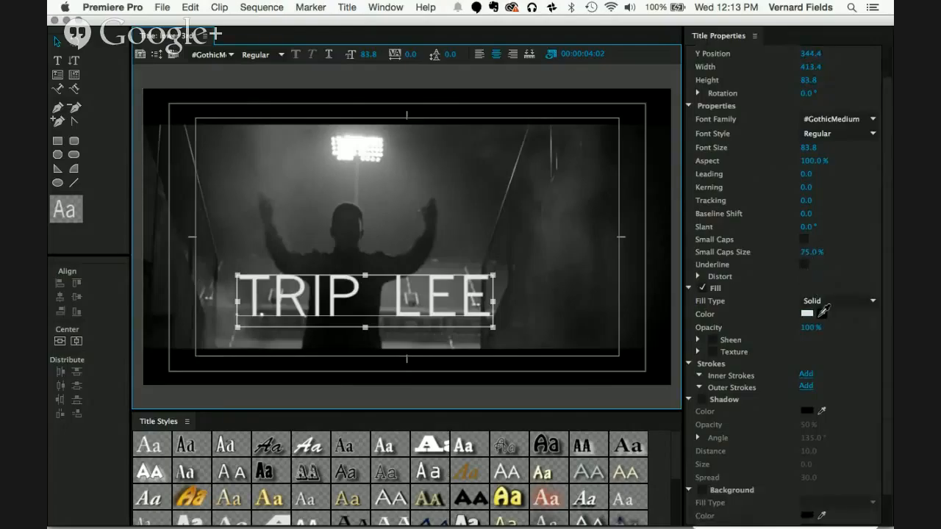
drag(824, 310, 260, 224)
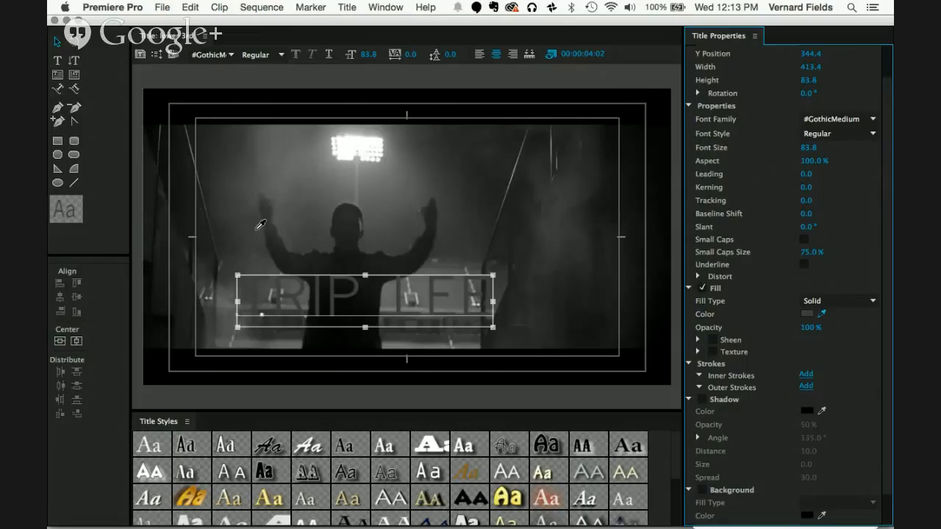
drag(260, 224, 268, 157)
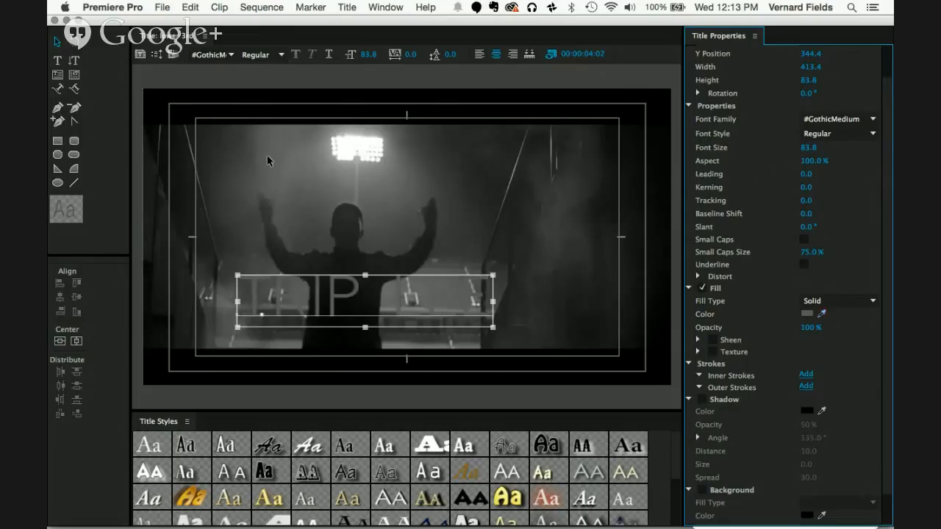
Step: Set the text's solid fill colour to pure white, FFFFFF
click(808, 315)
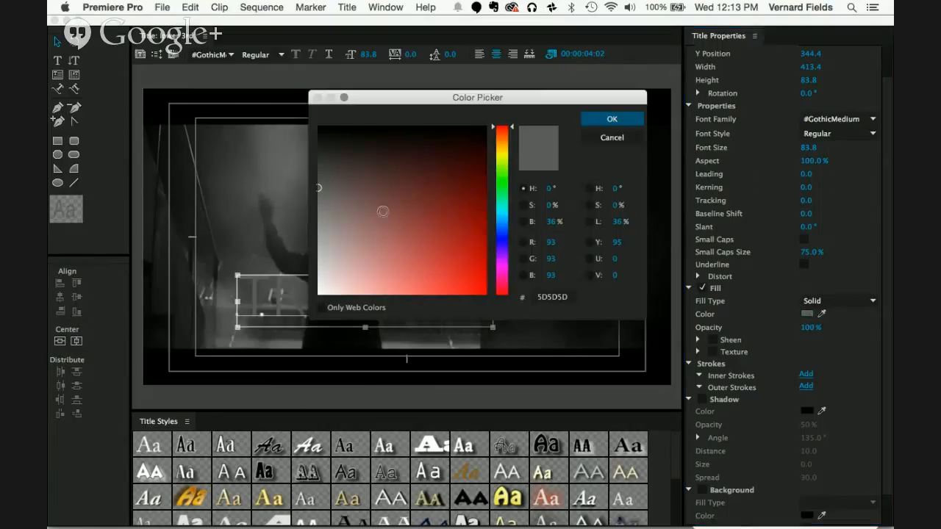
click(355, 252)
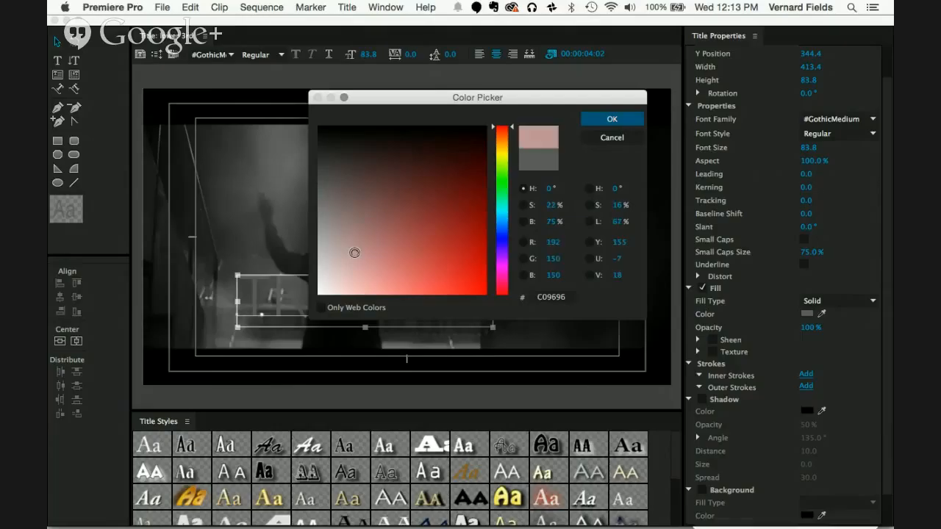
drag(322, 275, 290, 330)
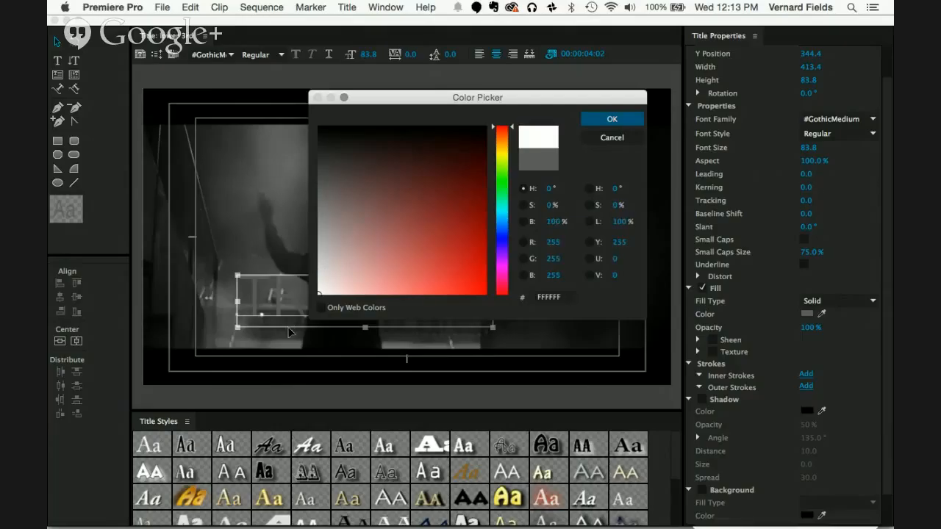
click(612, 119)
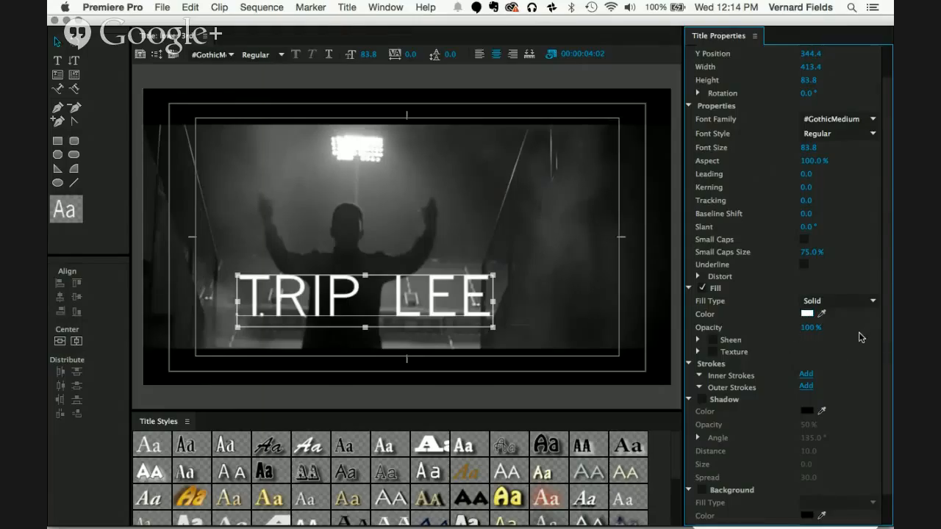
Step: Add an inner stroke to the text, try the Drop Face and Depth types, and switch the stroke off
scroll(861, 336, down, 2)
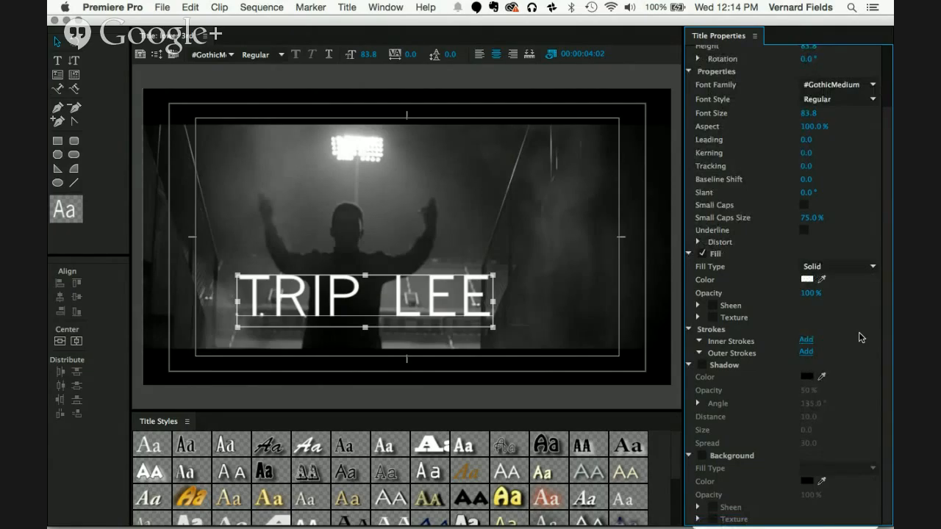
click(807, 340)
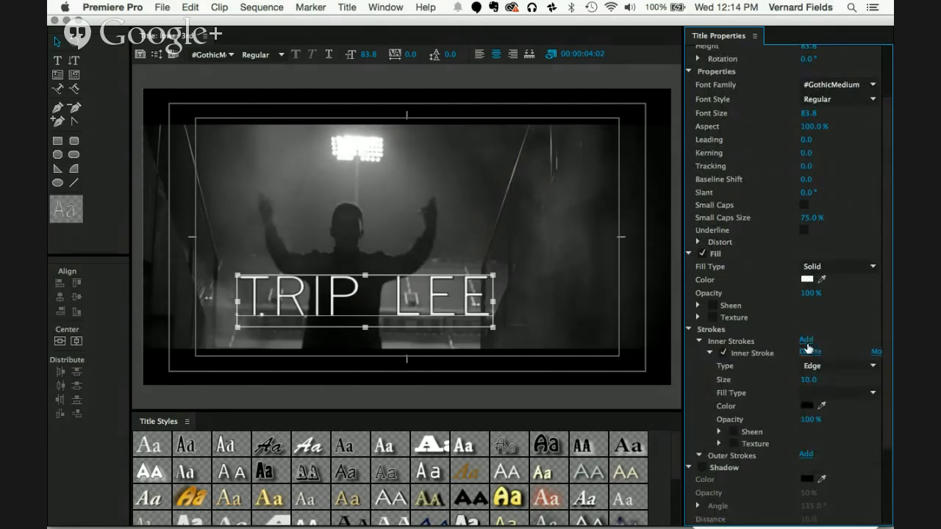
drag(800, 383, 805, 385)
click(829, 366)
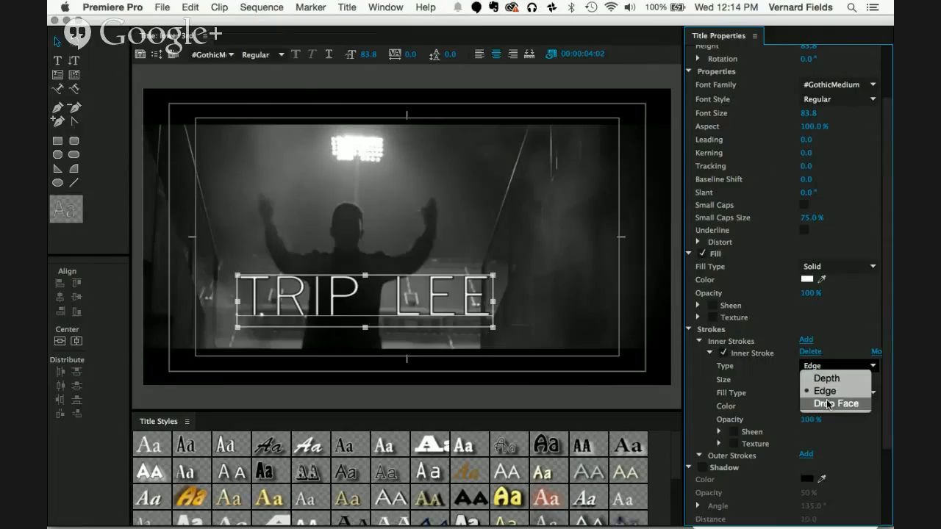
click(828, 403)
click(824, 368)
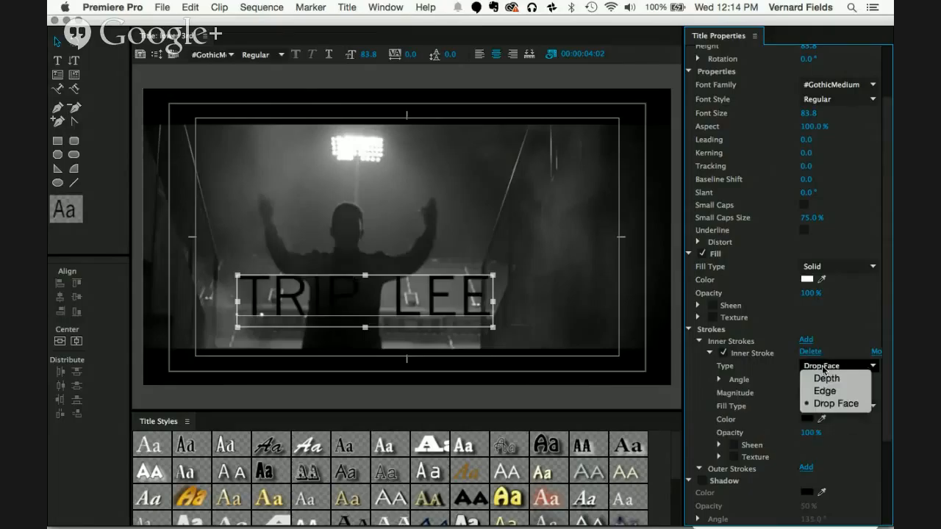
click(825, 378)
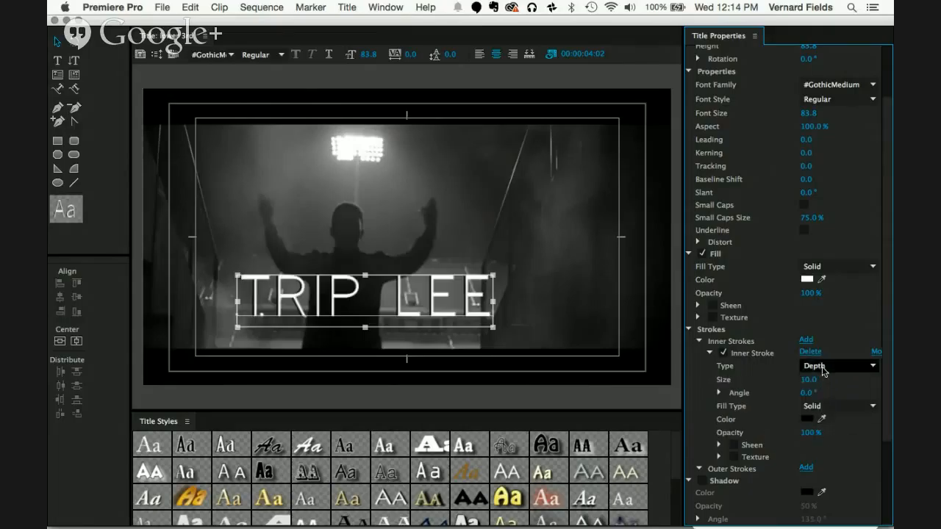
click(723, 356)
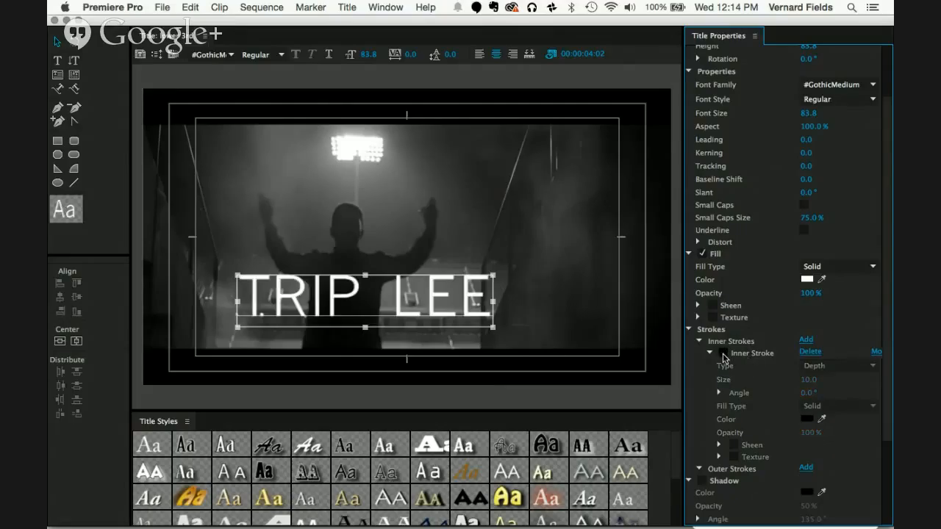
click(689, 330)
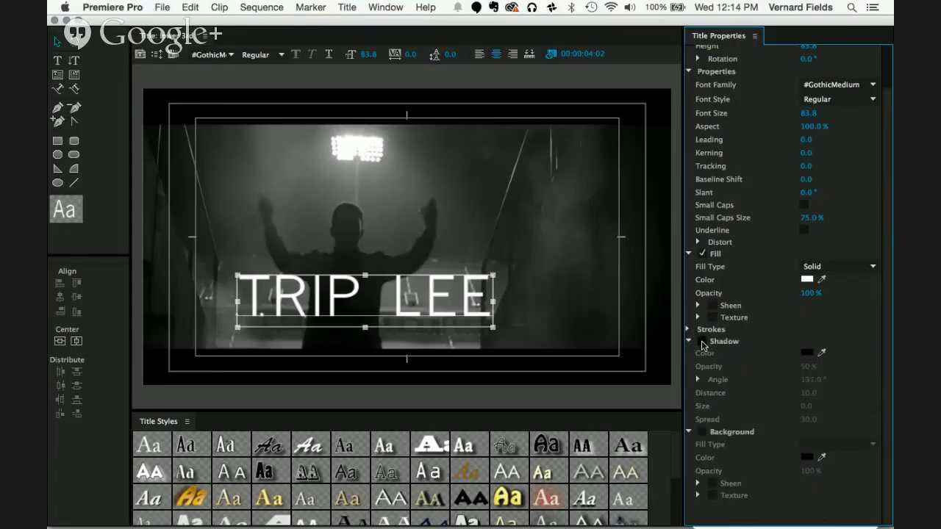
Step: Try the text's shadow on and off, leaving it disabled
click(702, 341)
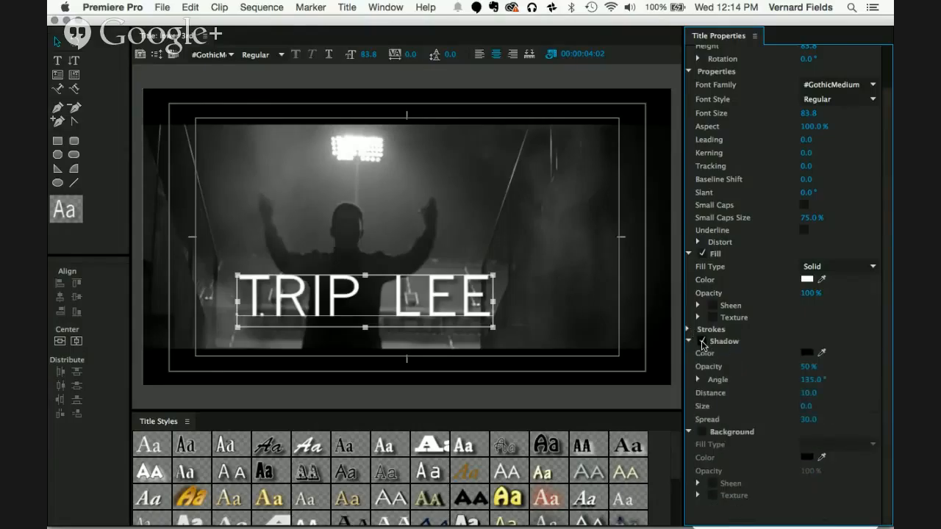
click(702, 342)
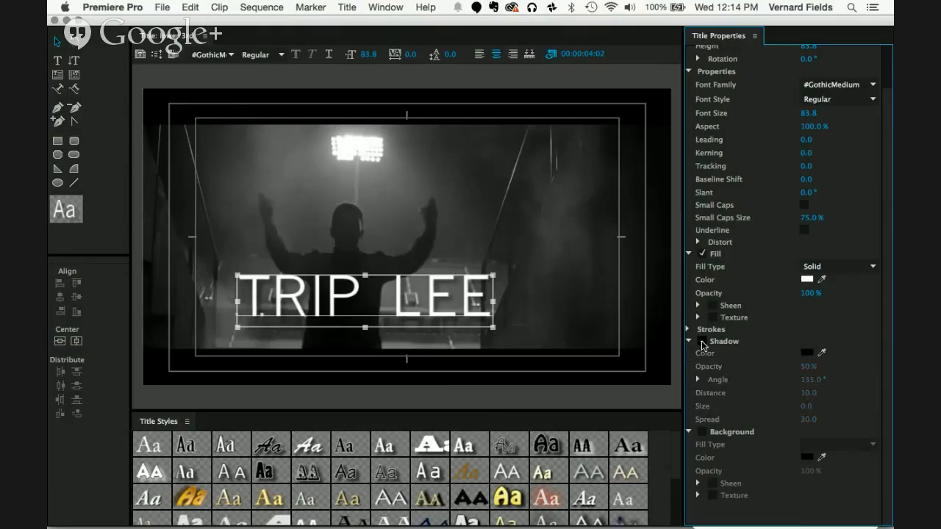
click(702, 343)
click(702, 342)
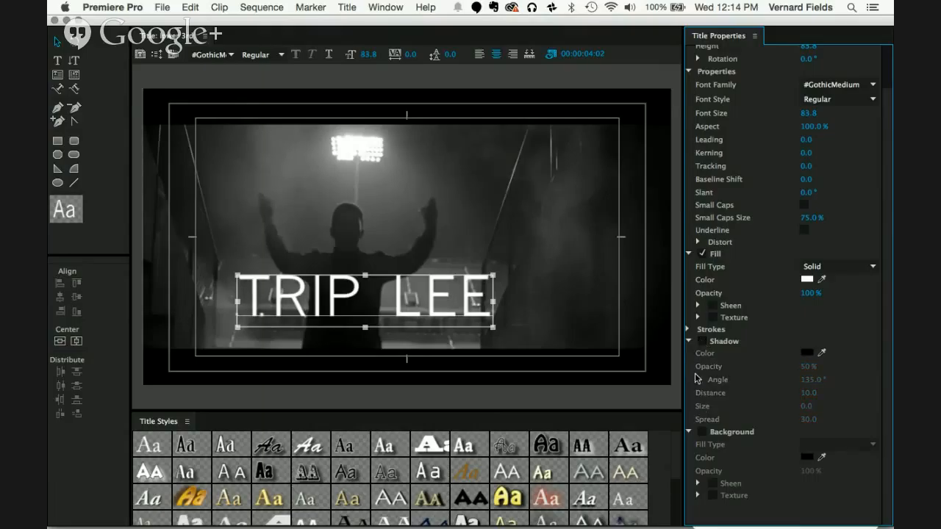
click(690, 342)
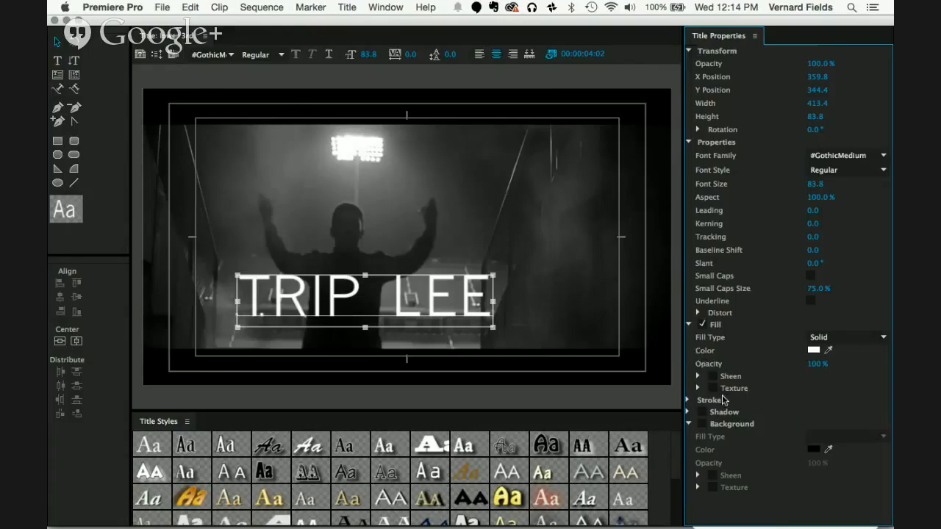
Step: Try a solid black background behind the title and switch it off again
click(703, 425)
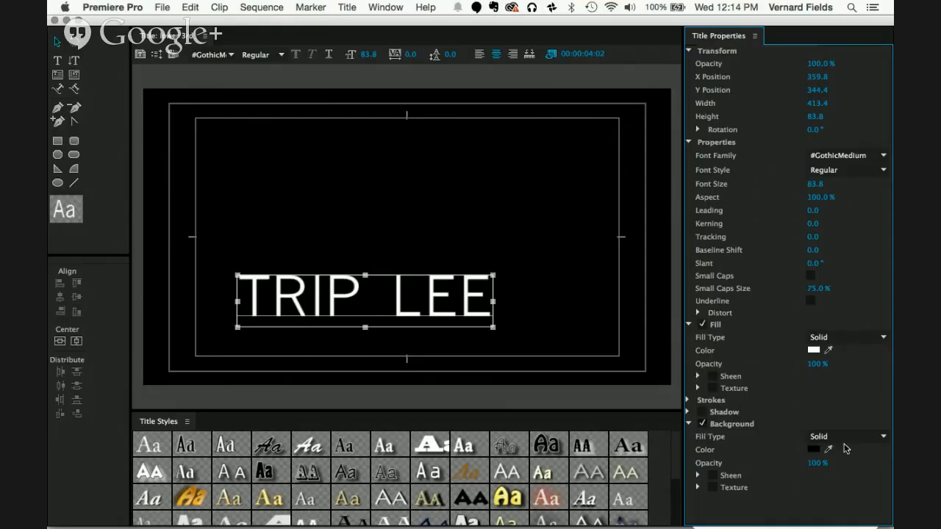
click(702, 425)
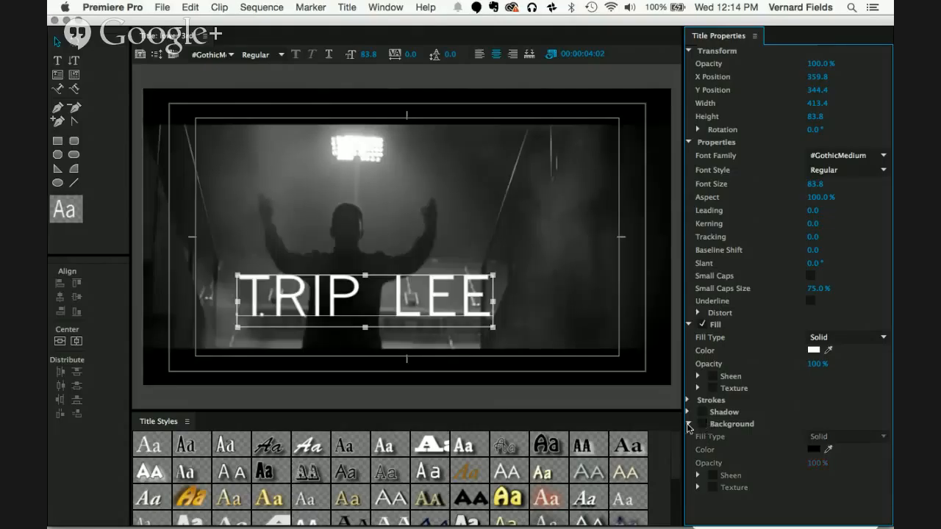
click(688, 424)
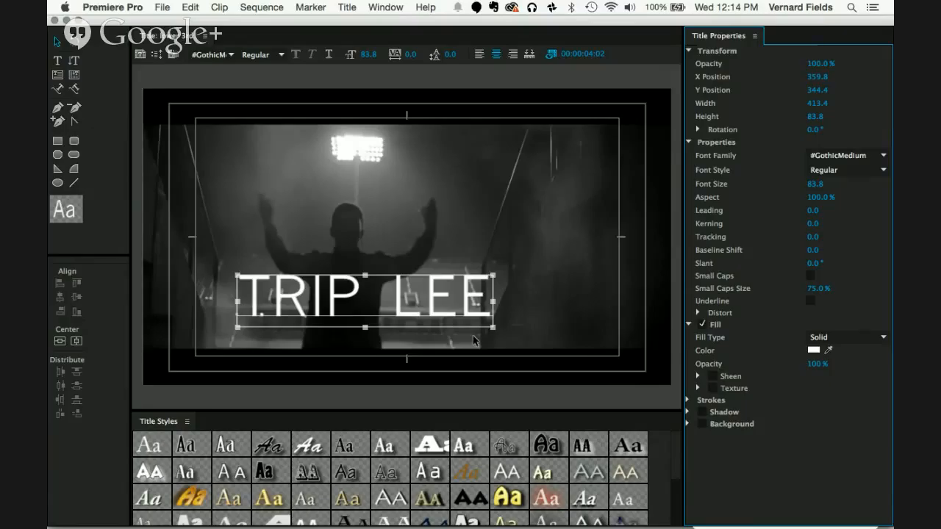
Step: Set the text's font family to Century Gothic and scale it down proportionally to a font size of about 39.8
click(872, 153)
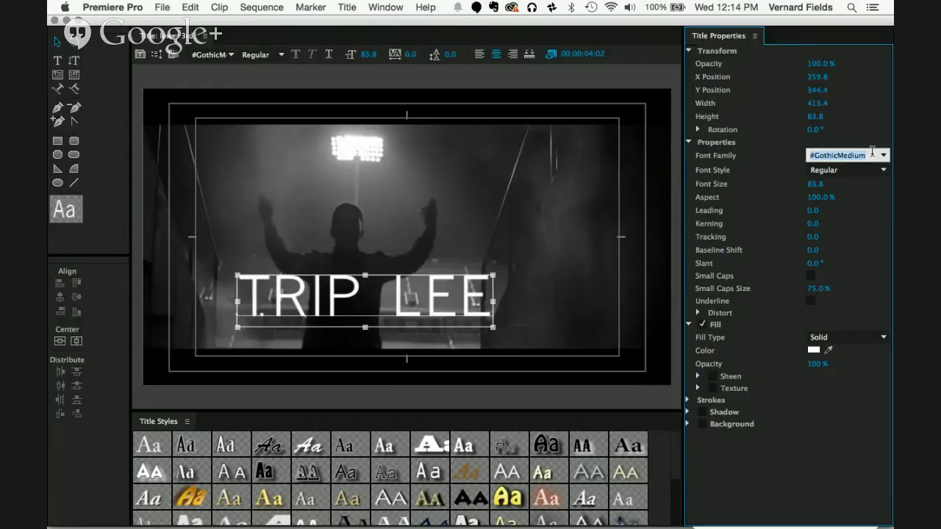
text(Century)
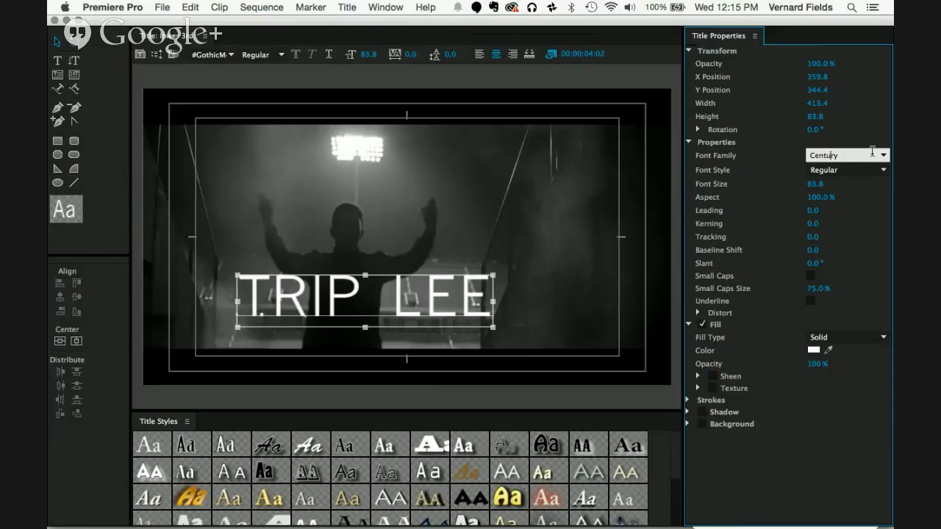
key(BackSpace)
text(ury Gothic)
key(Return)
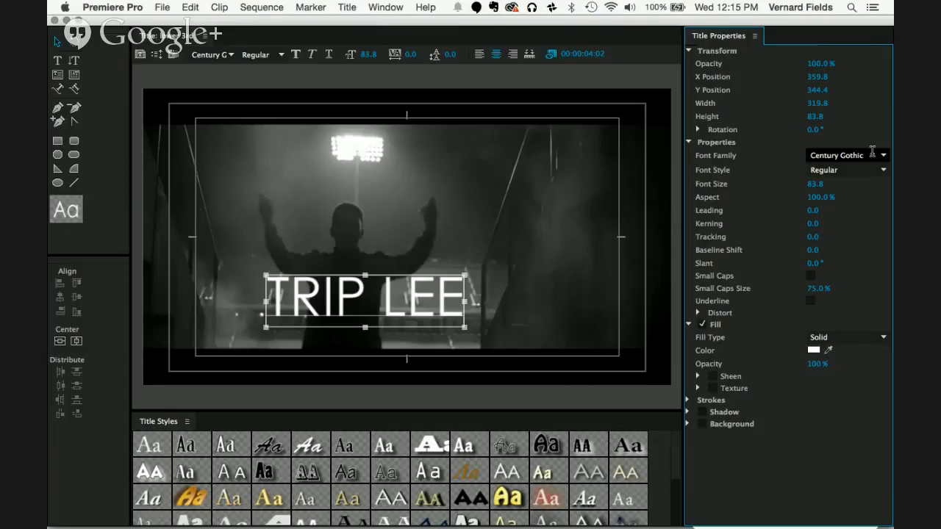
drag(462, 273, 358, 322)
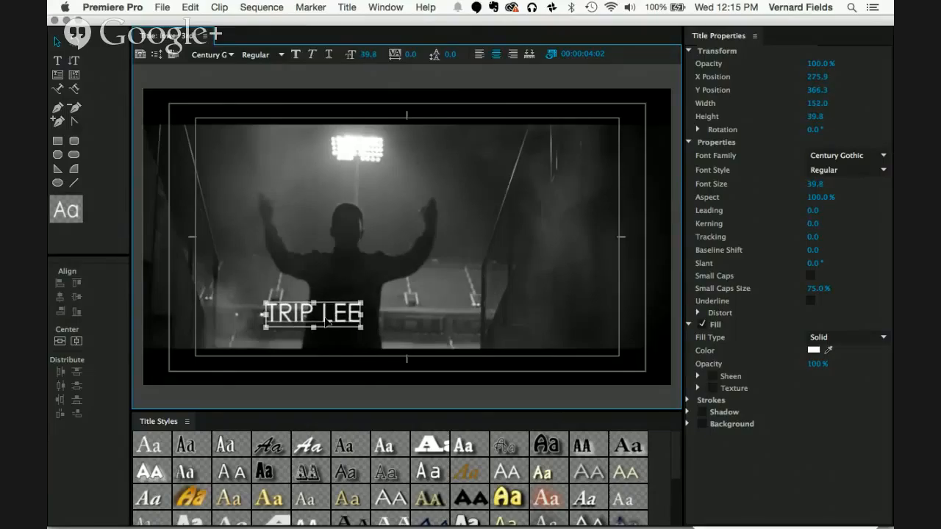
Step: Set the word LEE in the title to the Bold font style and remove the space between TRIP and LEE
double_click(326, 318)
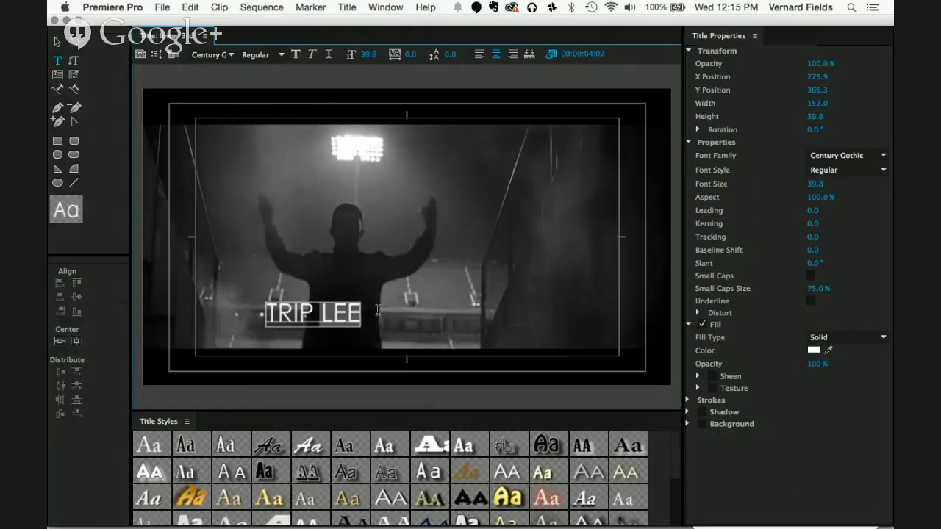
click(883, 170)
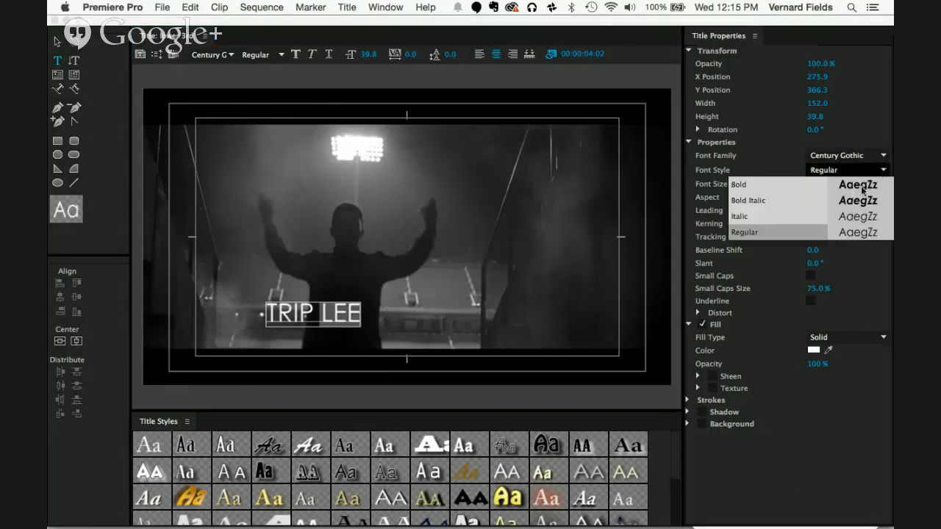
click(860, 188)
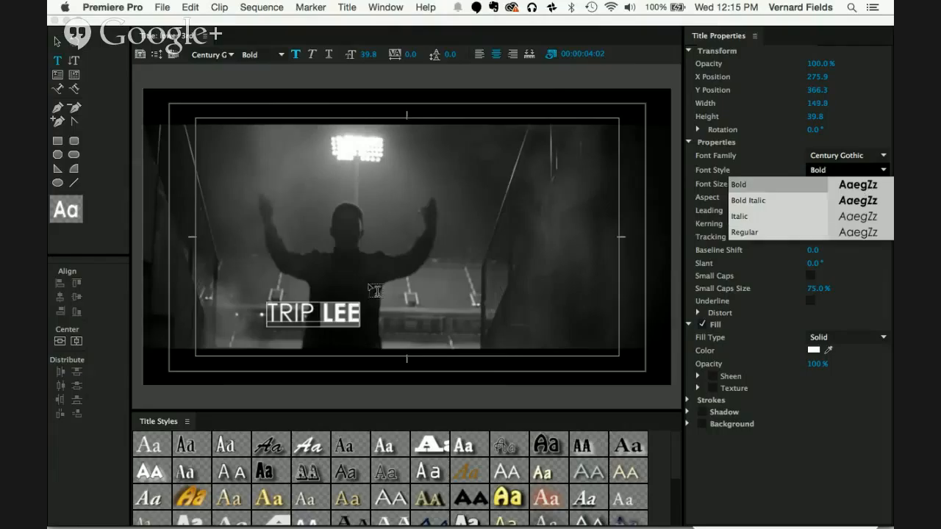
click(323, 307)
key(BackSpace)
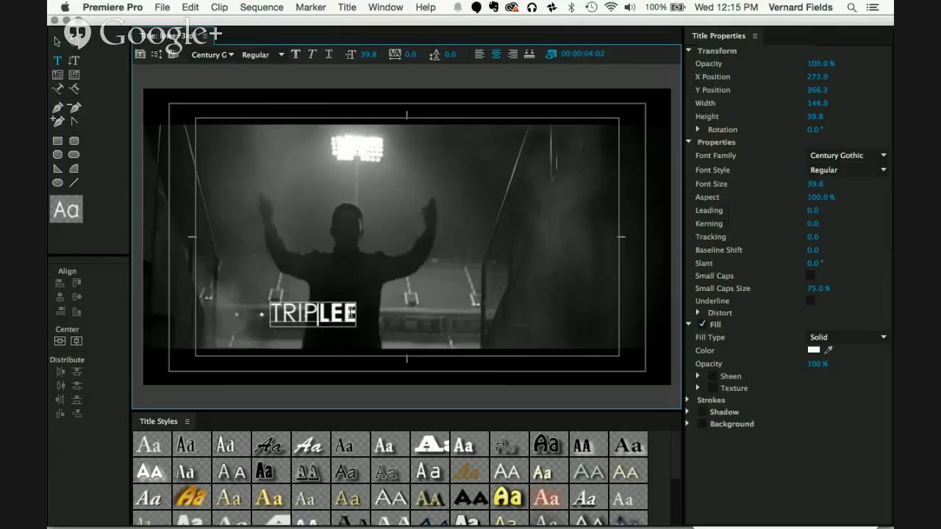
Step: Move the TRIPLEE text to the lower-left corner of the title-safe area, at about X 162.6, Y 379.2
click(58, 41)
drag(332, 313, 267, 325)
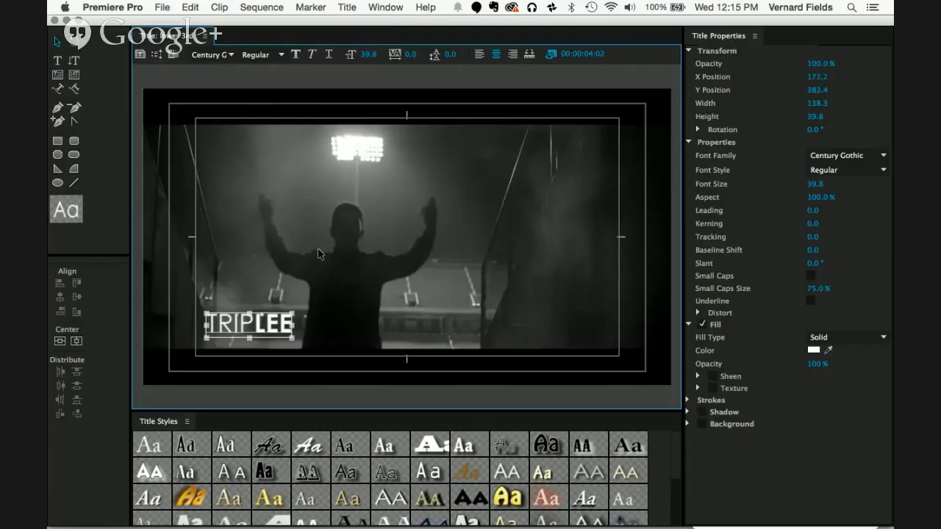
drag(279, 321, 272, 323)
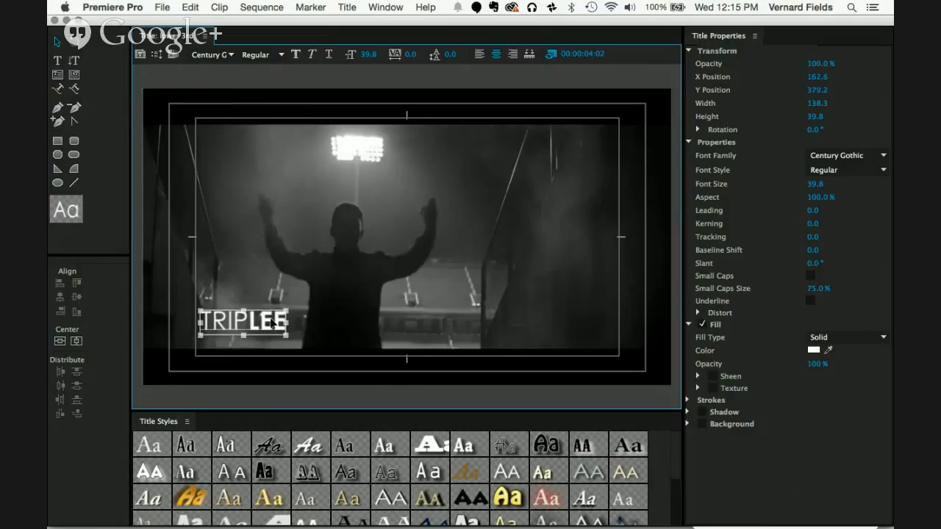
Step: Draw a rectangle about 360 wide and 48 high in the middle of the frame and fill it with solid red
click(60, 142)
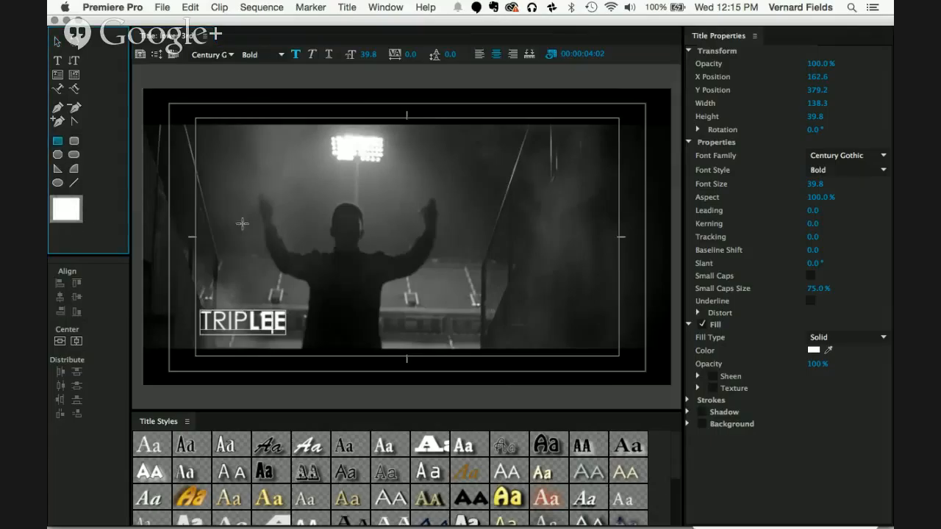
drag(230, 228, 451, 256)
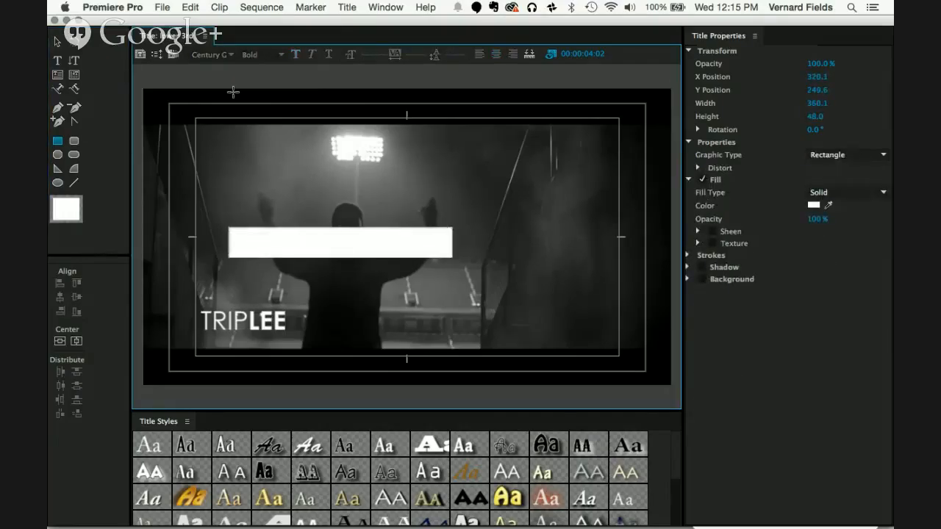
click(817, 207)
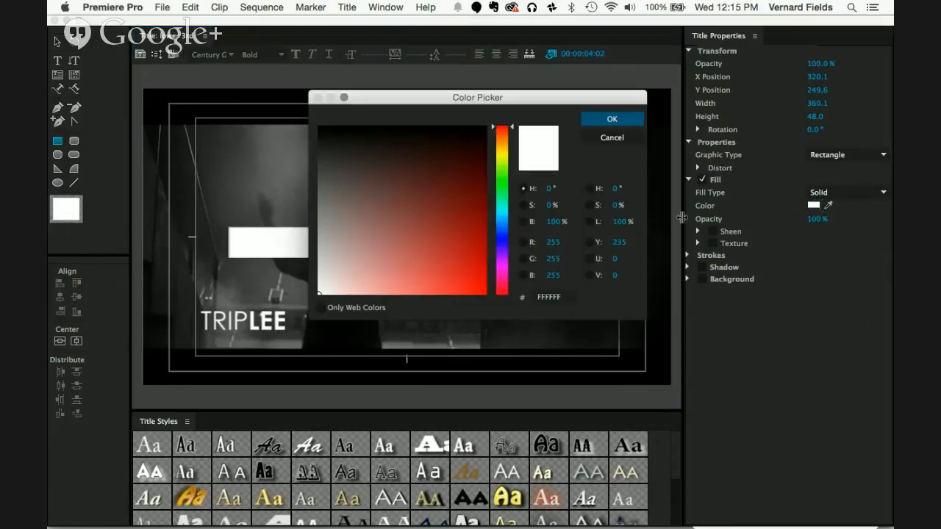
click(480, 256)
mouse_move(479, 255)
mouse_down()
mouse_move(485, 295)
mouse_move(507, 309)
mouse_up()
click(604, 122)
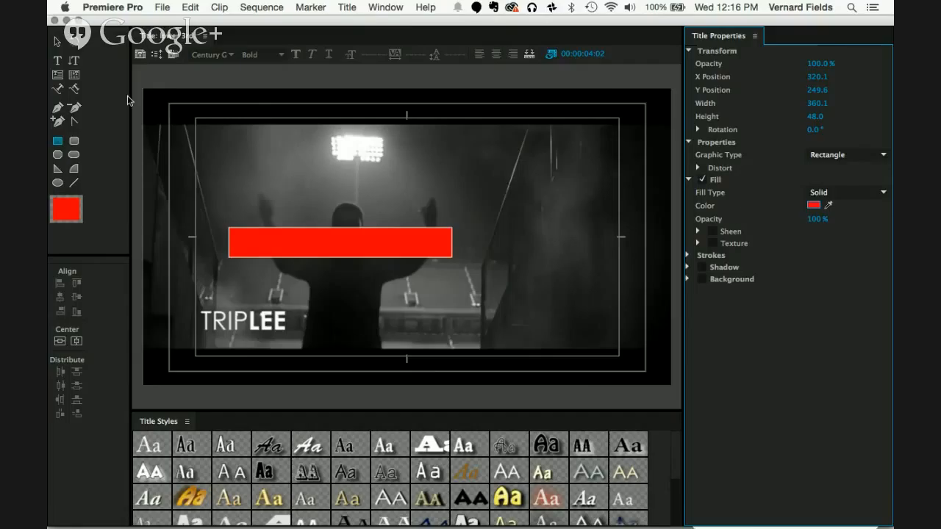
Step: Move the red rectangle down over the TRIPLEE text and send it behind the text in the stacking order
click(57, 42)
click(263, 177)
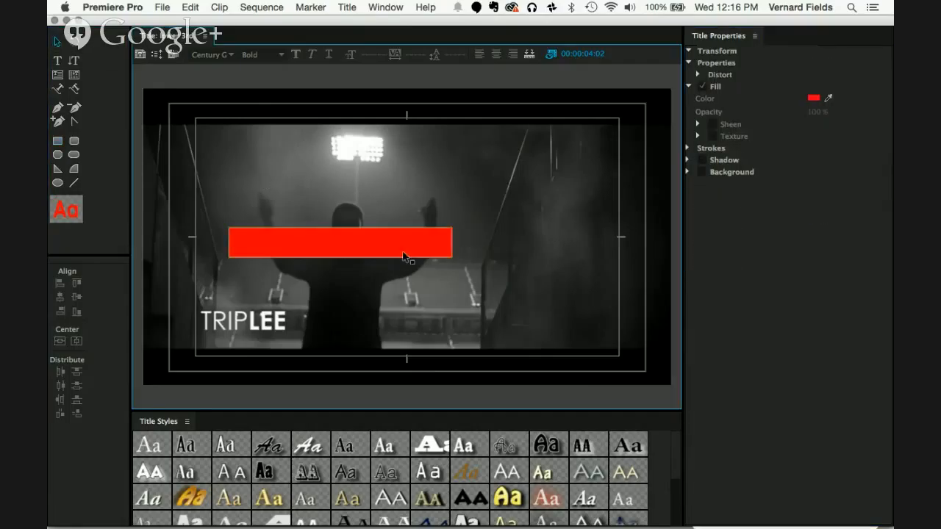
drag(404, 257, 406, 333)
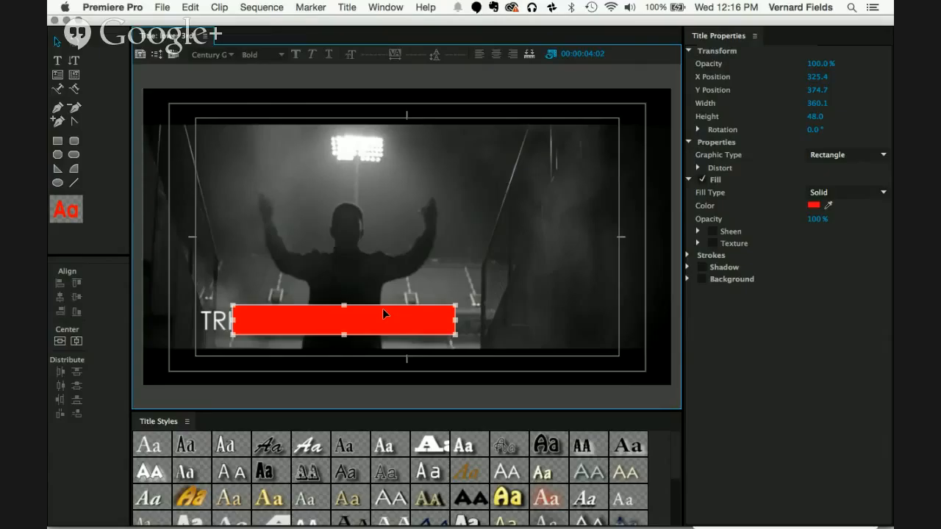
key(super+[)
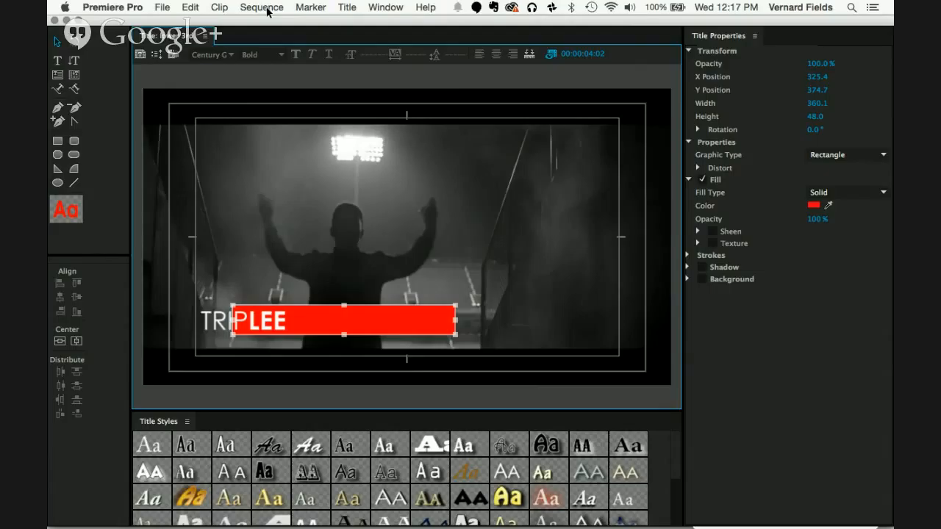
key(super+])
key(super+[)
key(super+])
key(super+[)
key(super+])
key(super+[)
Step: Extend the red bar to the frame's left edge and shorten its right end to a width of about 284
drag(233, 317, 144, 322)
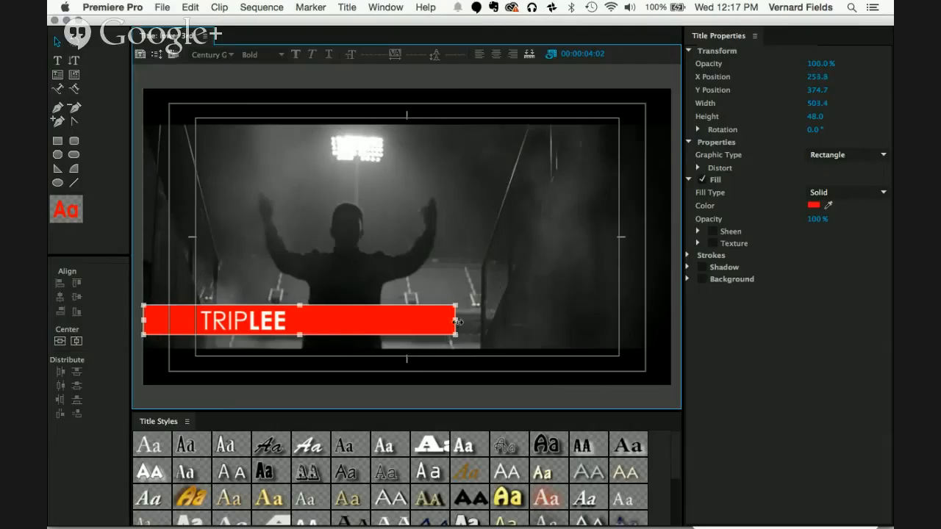
drag(457, 321, 324, 325)
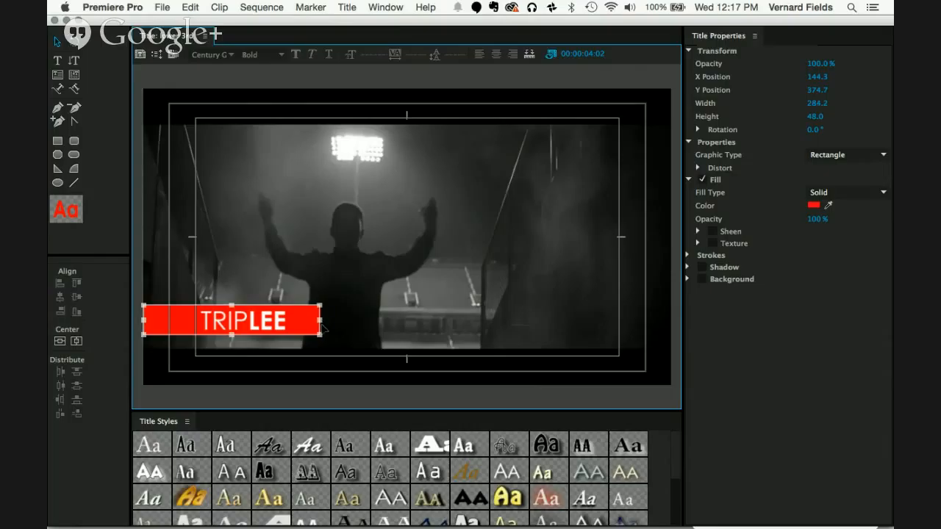
click(317, 280)
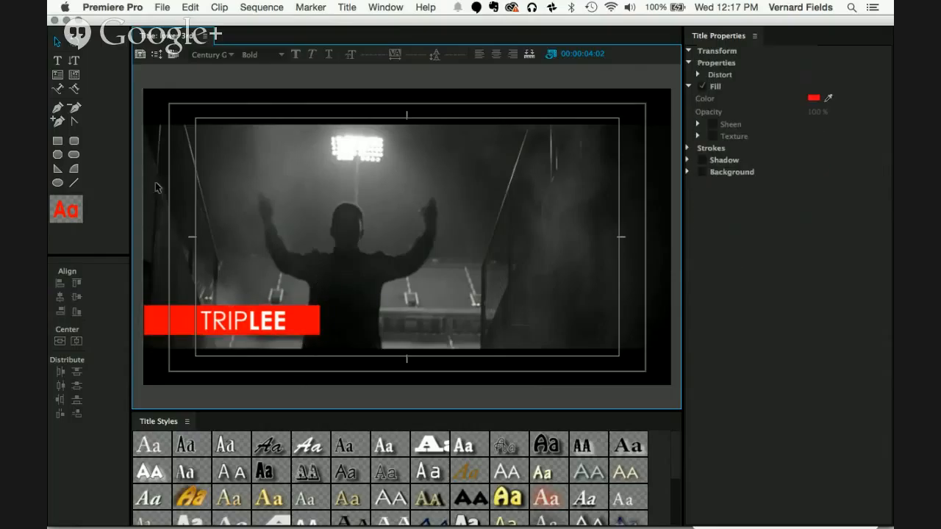
Step: Draw a thin rectangle about 358 wide and 14 high across mid-frame and fill it with black sampled from the frame
click(55, 140)
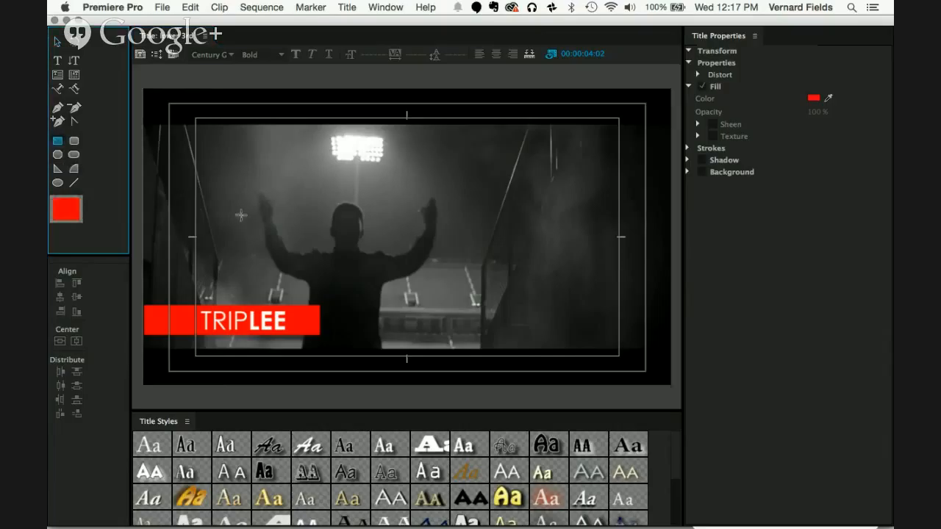
drag(208, 237, 430, 246)
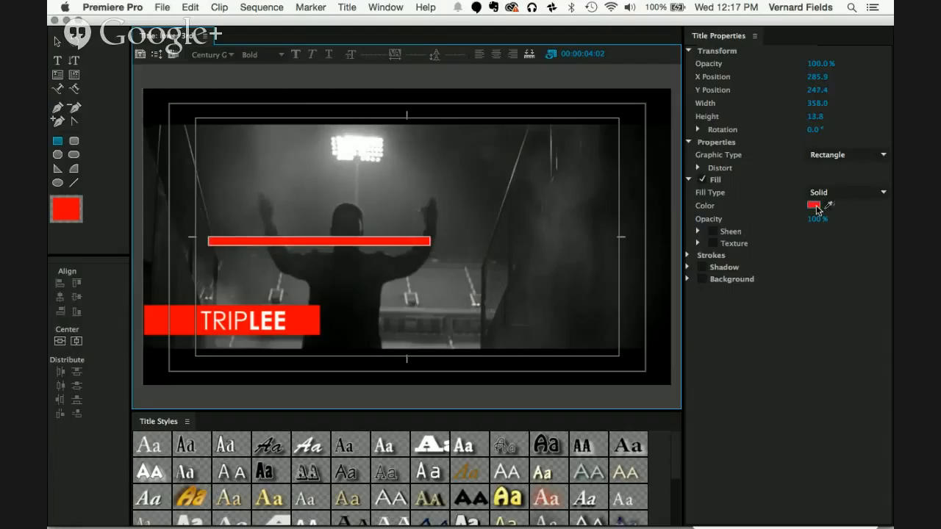
drag(829, 205, 833, 203)
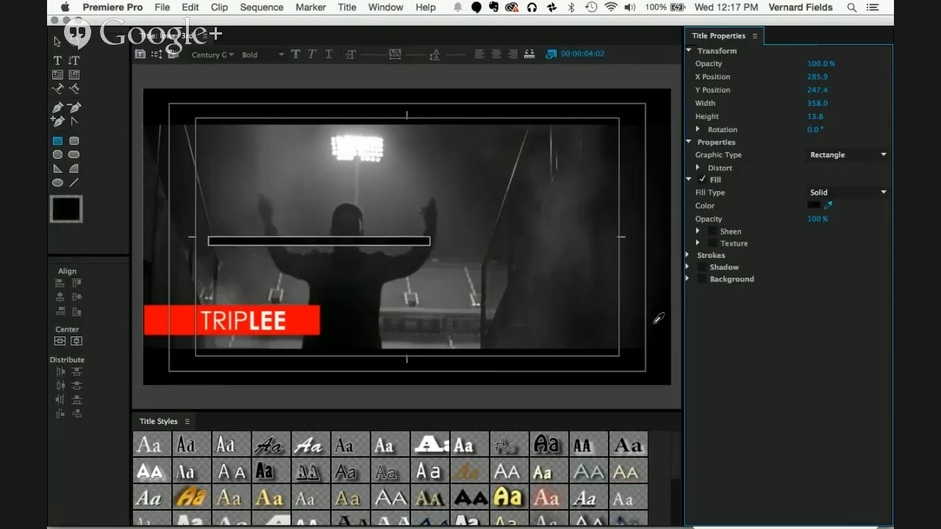
Step: Move the thin black bar to the red bar's lower edge and enlarge it to about 419 wide and 26 high
click(58, 41)
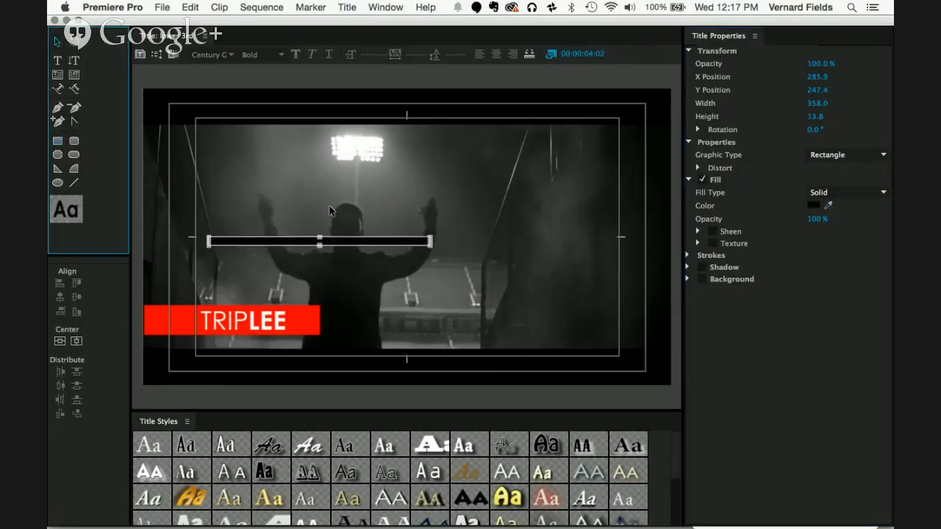
drag(359, 244, 293, 341)
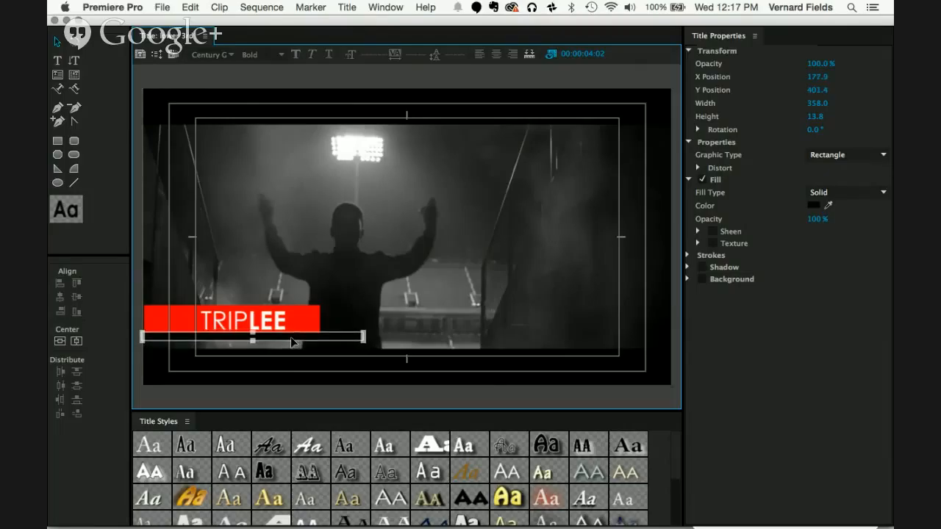
drag(362, 345, 402, 349)
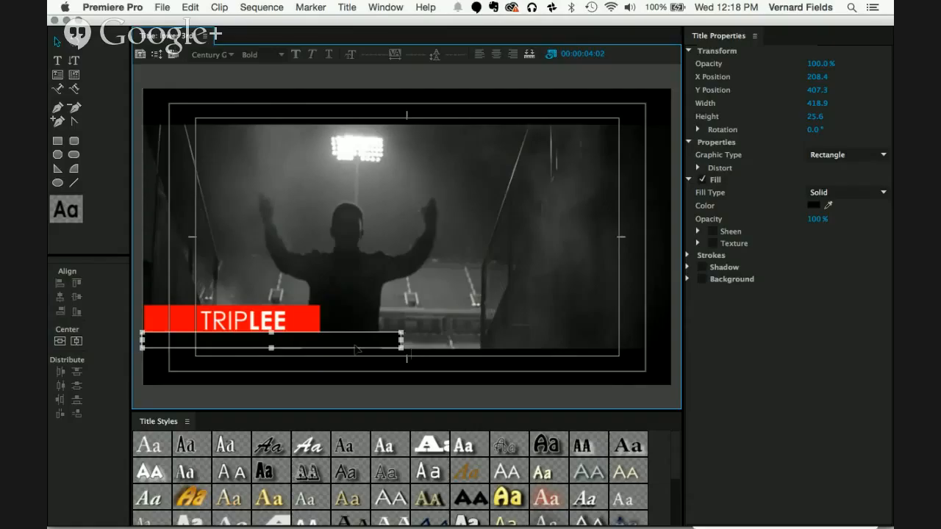
Step: Send the black bar behind the red one and nudge it down to sit directly beneath it, at Y position 411.9
drag(347, 343, 348, 341)
key(super+shift+[)
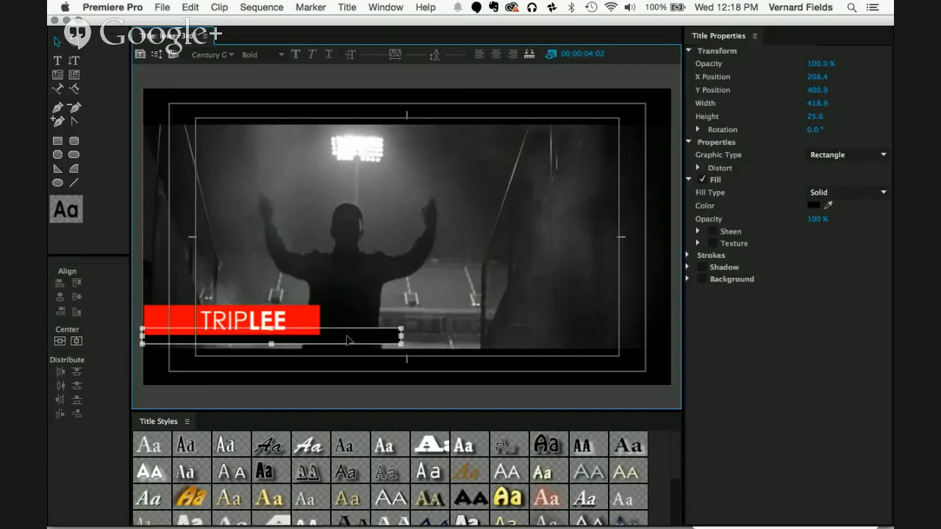
key(shift+Down)
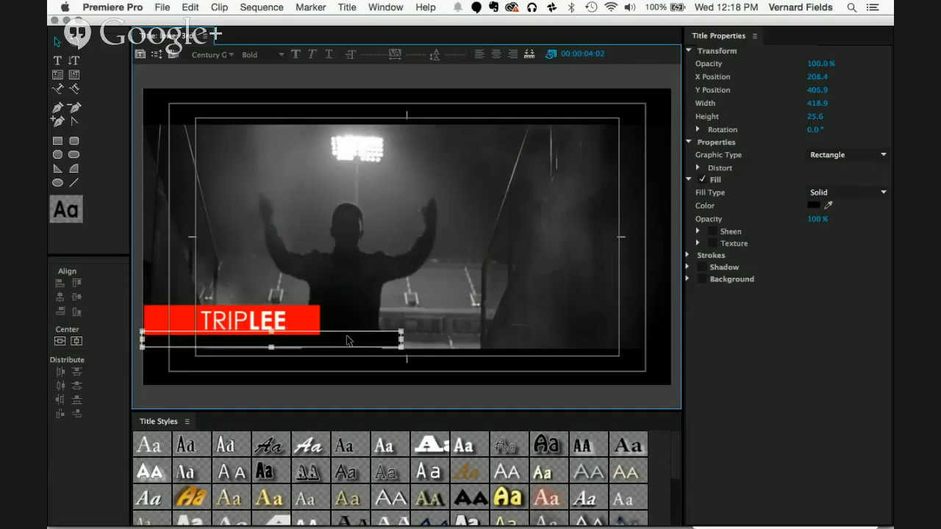
key(Down)
key(Down)
key(Down)
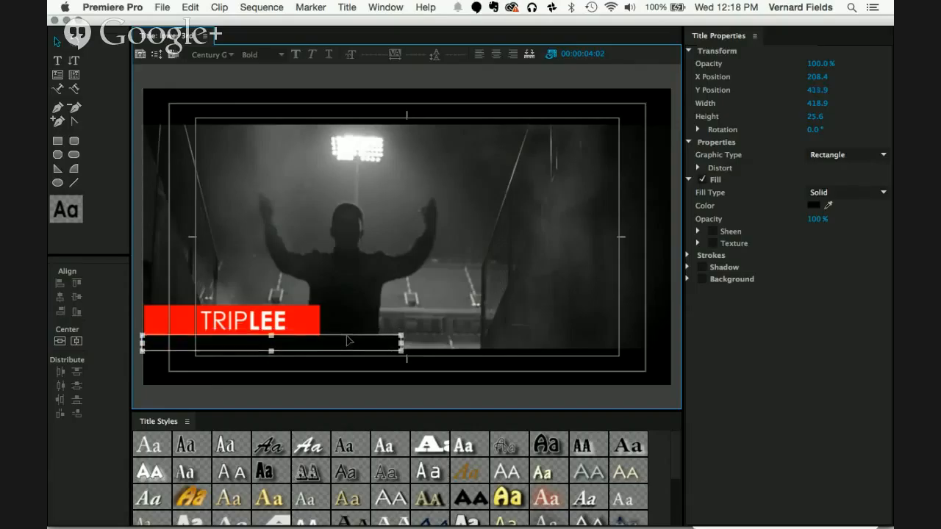
key(Down)
key(Down)
key(Down)
click(351, 324)
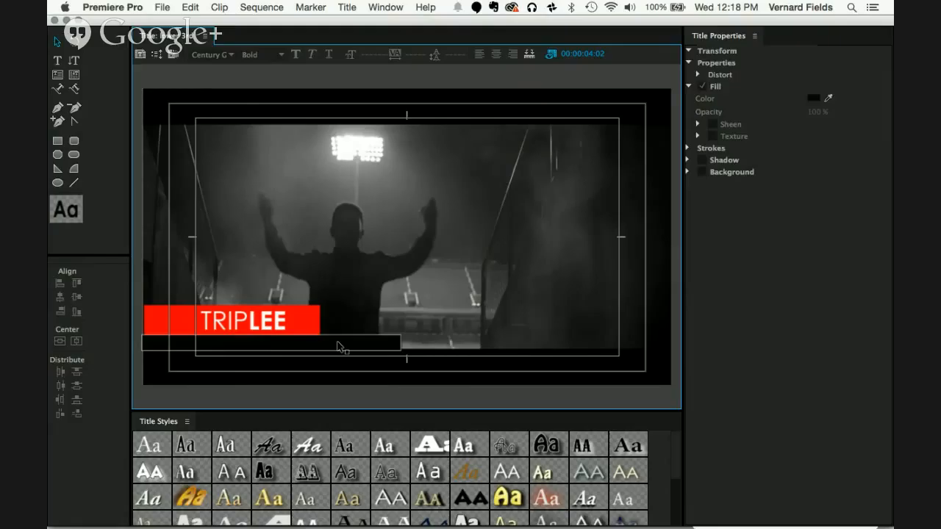
Step: Change the fill color of the bar beneath the red one to white (FFFFFF)
click(339, 347)
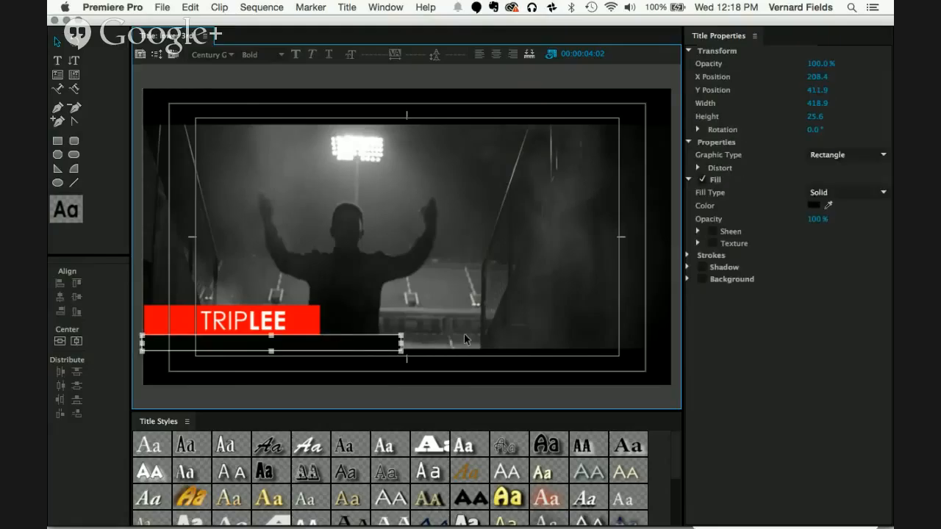
click(813, 205)
click(330, 287)
drag(330, 287, 307, 312)
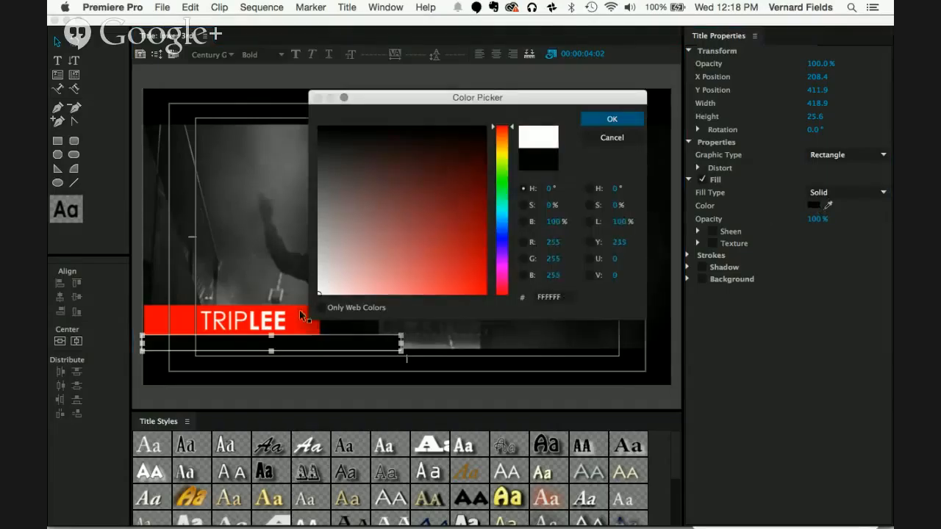
click(602, 120)
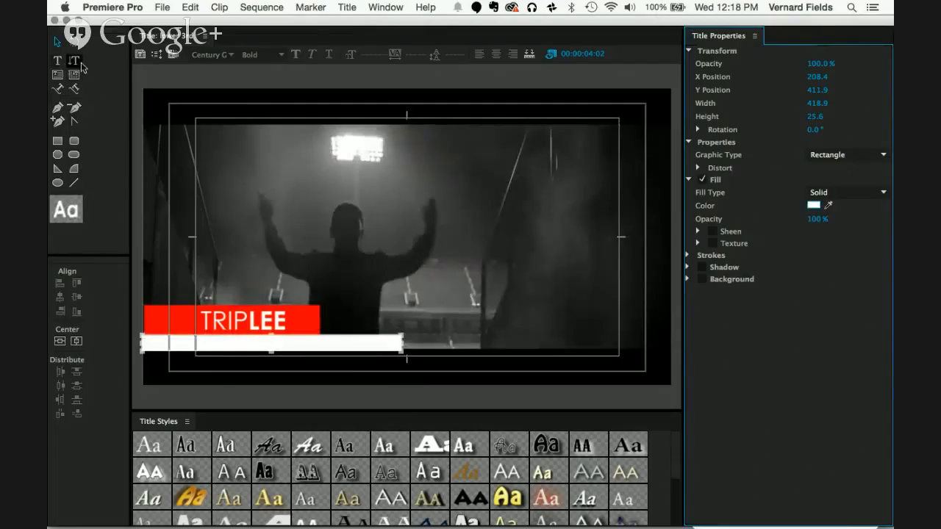
Step: Add a new text object reading "SHWEET", including the quotation marks, in the middle of the frame
click(57, 60)
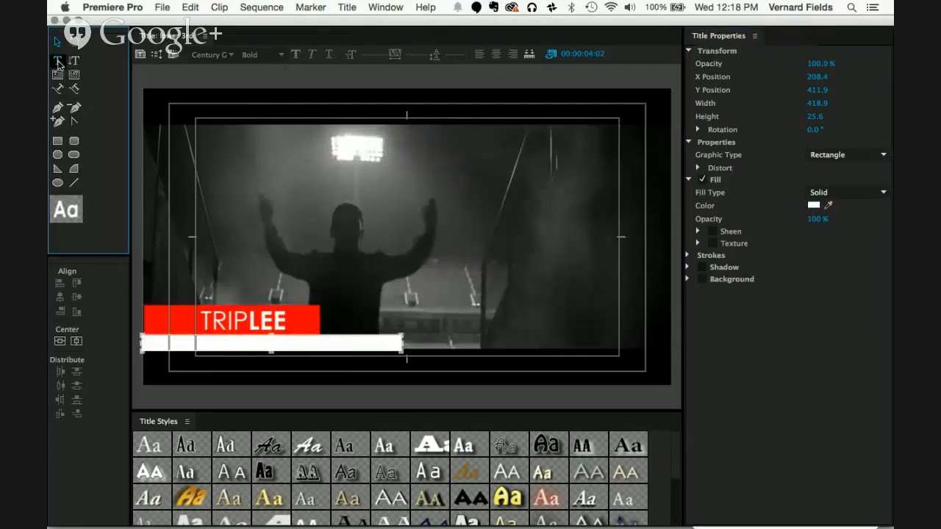
click(363, 218)
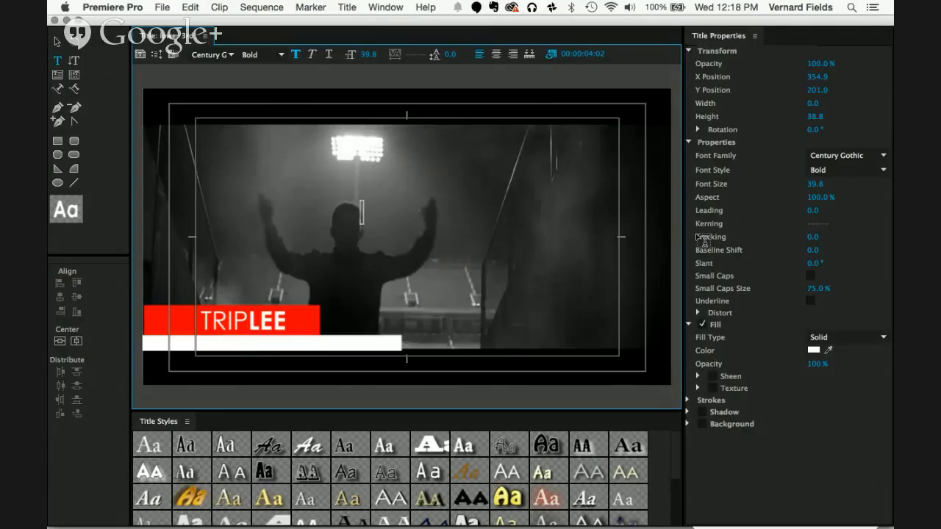
text(M)
key(BackSpace)
text(S)
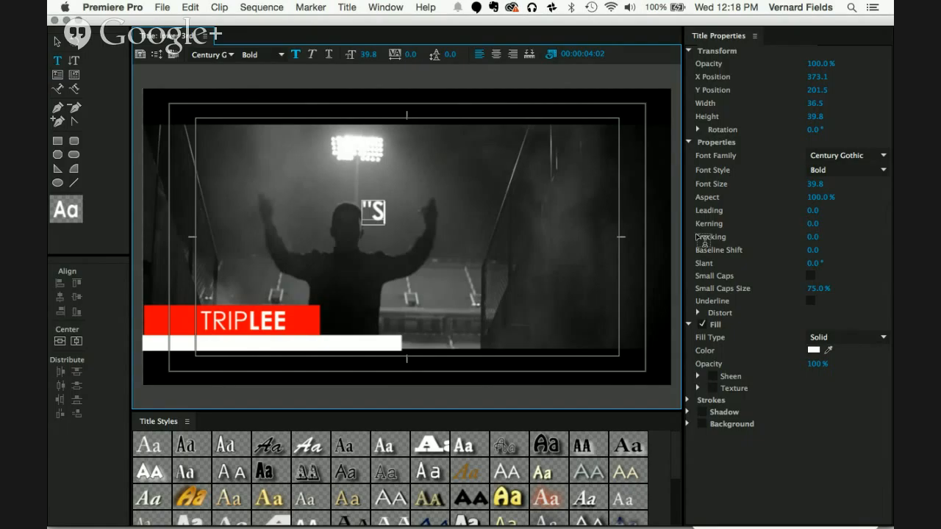
text(WEET)
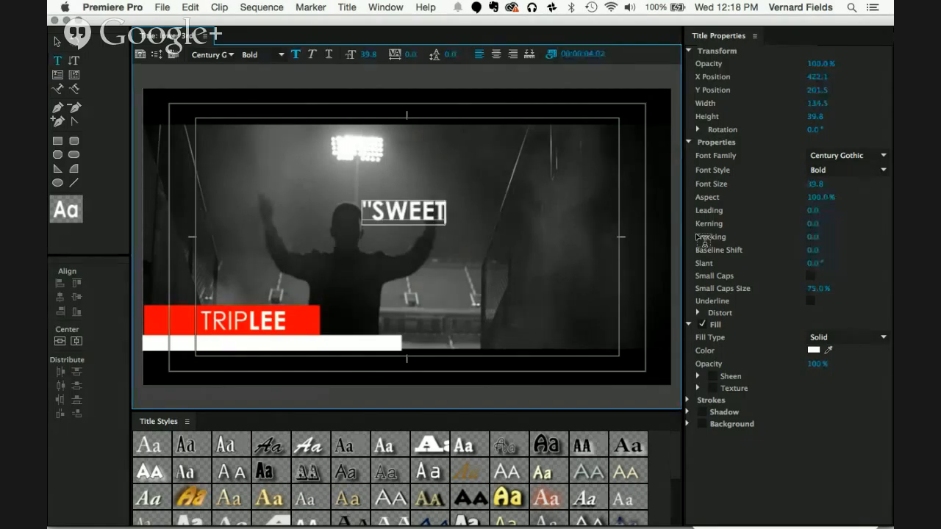
key(BackSpace)
key(BackSpace)
key(BackSpace)
key(BackSpace)
text(HWEET)
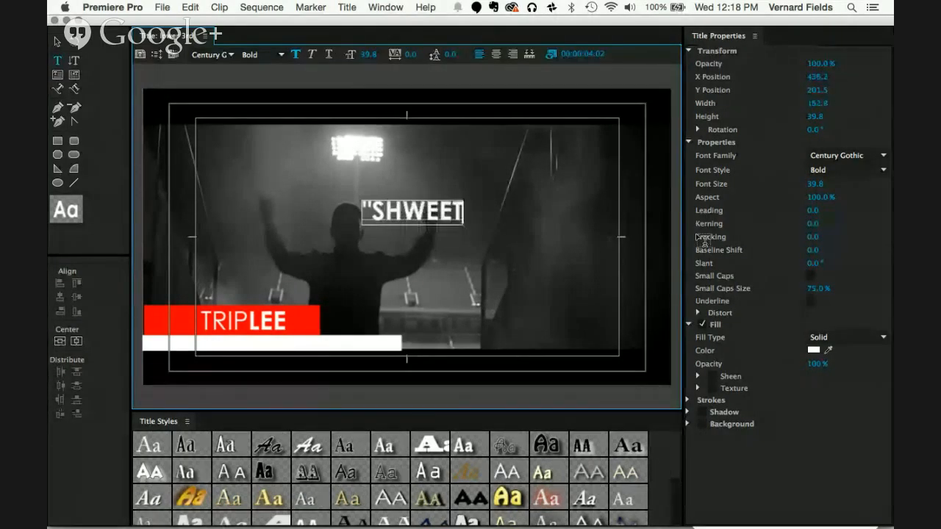
text(")
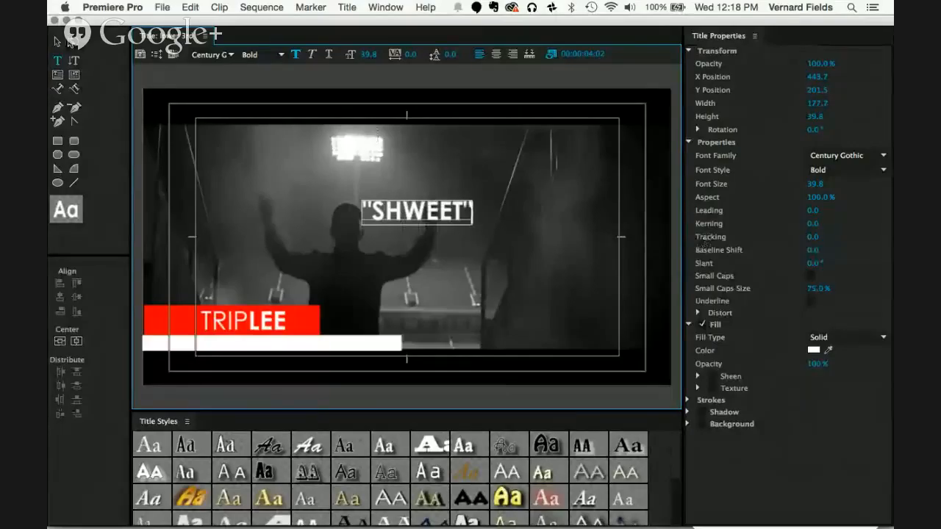
Step: Stretch the red bar's outer end slightly past the frame's edge to a width of about 292, then deselect the bars
click(58, 42)
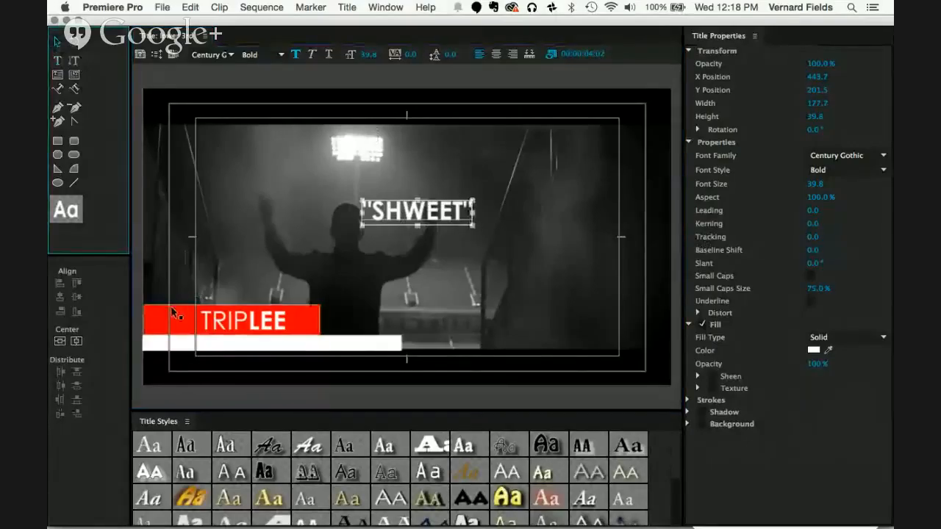
click(171, 310)
drag(144, 320, 141, 318)
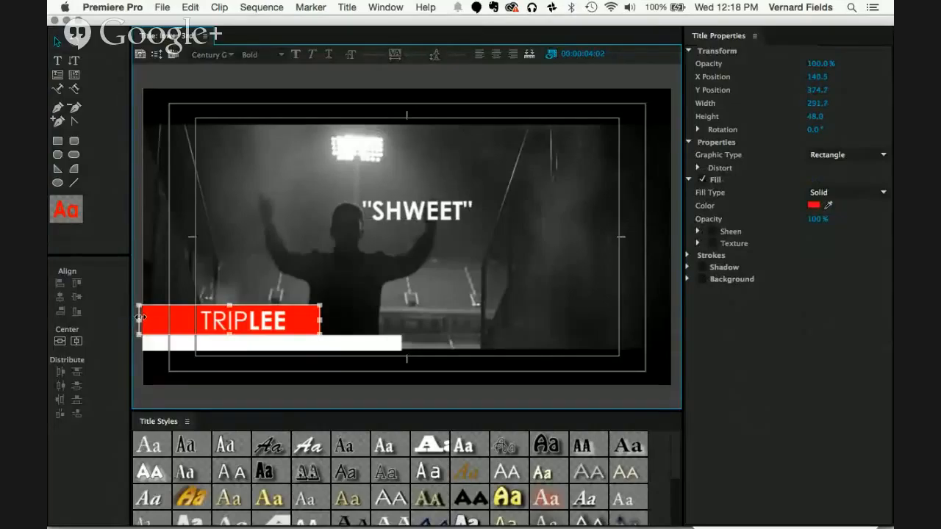
click(273, 280)
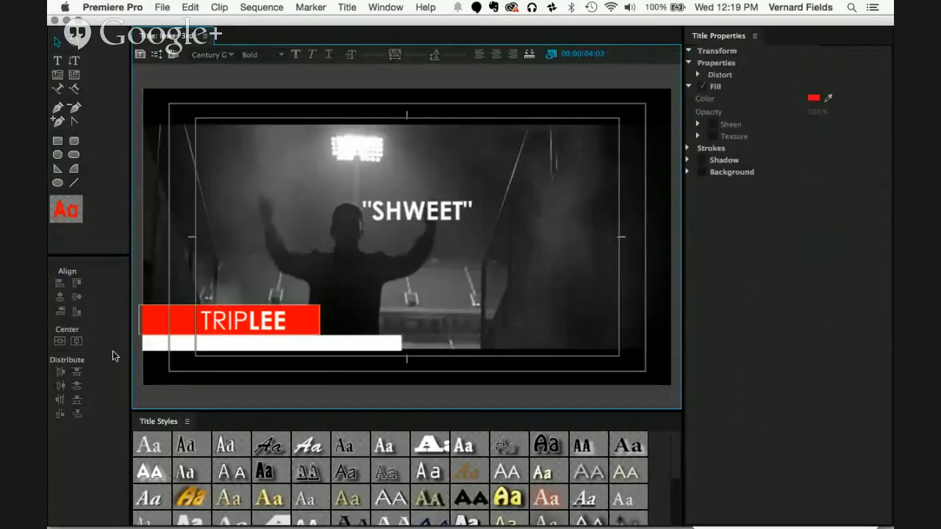
click(153, 341)
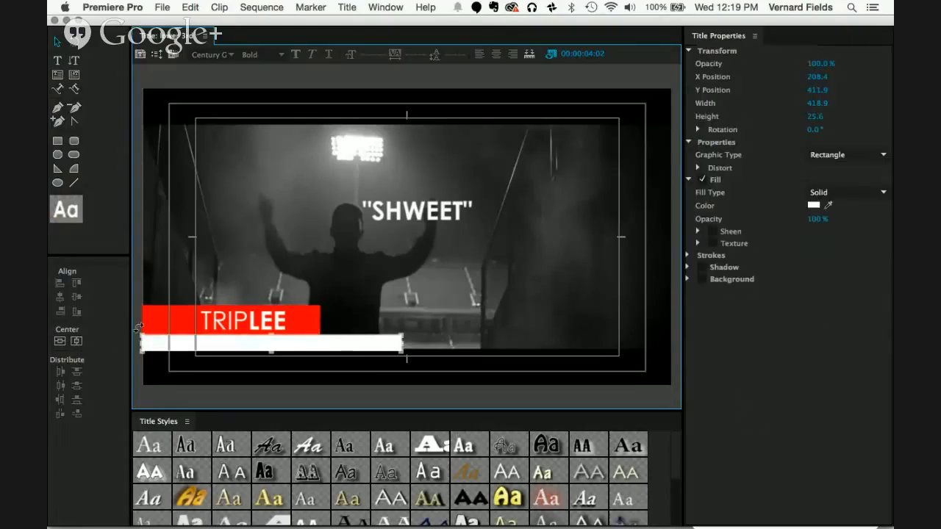
click(137, 290)
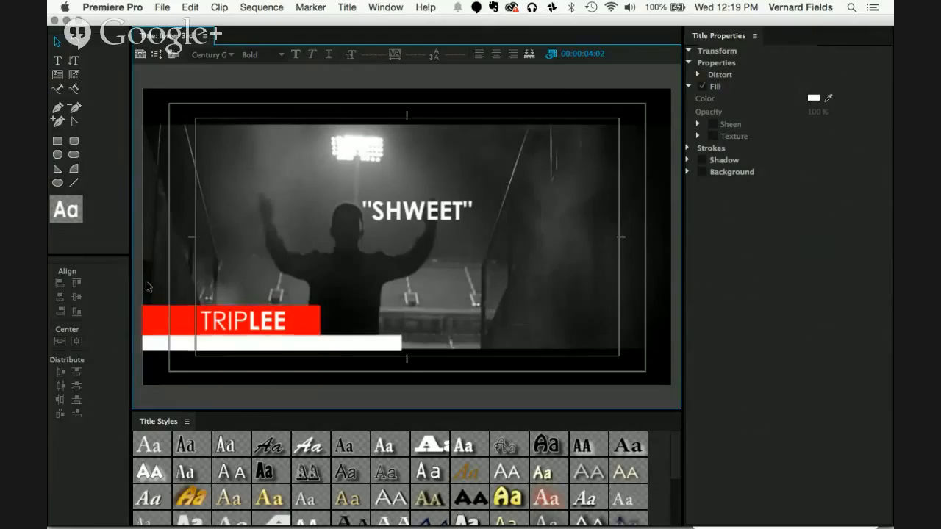
Step: Change the fill color of the "SHWEET" text to black (000000)
click(456, 215)
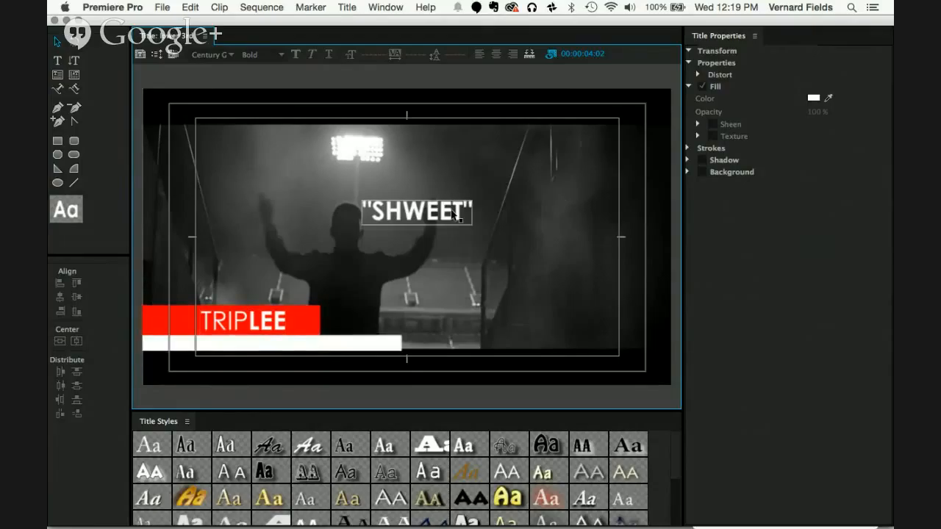
click(453, 213)
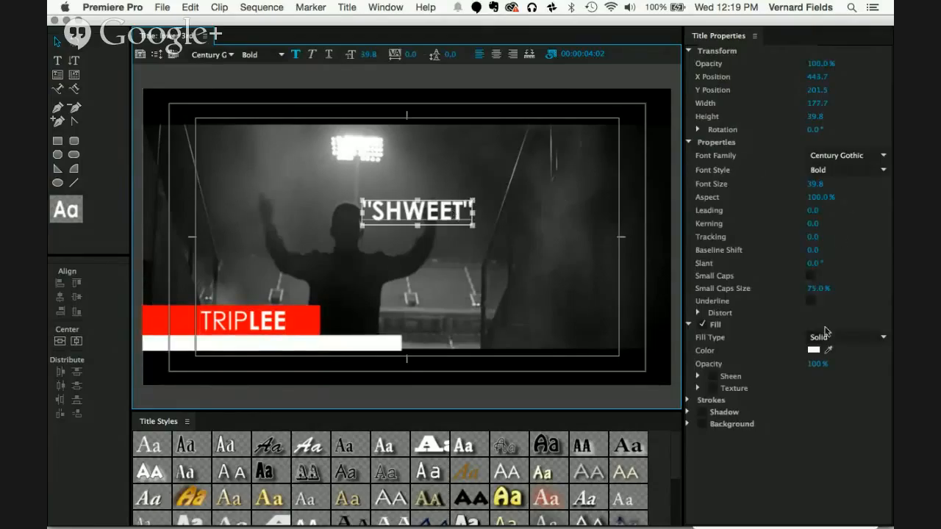
click(814, 351)
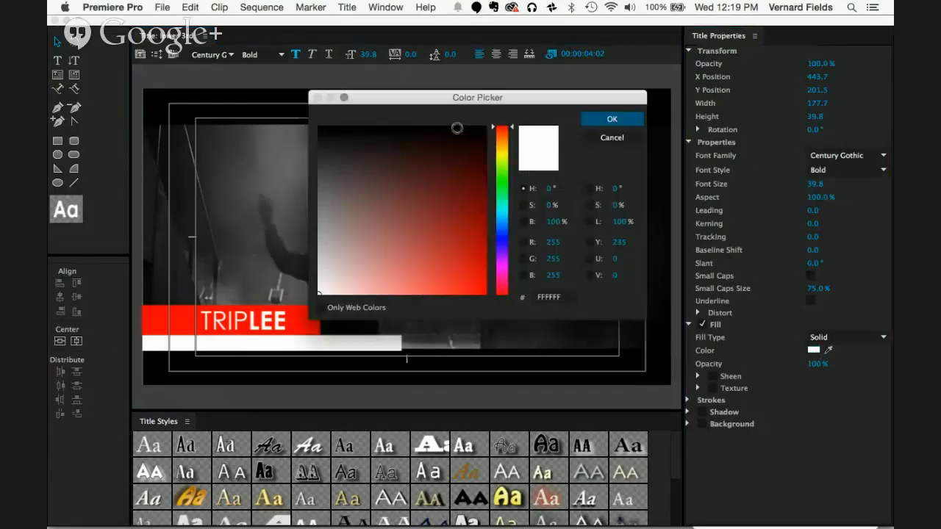
drag(464, 133, 491, 117)
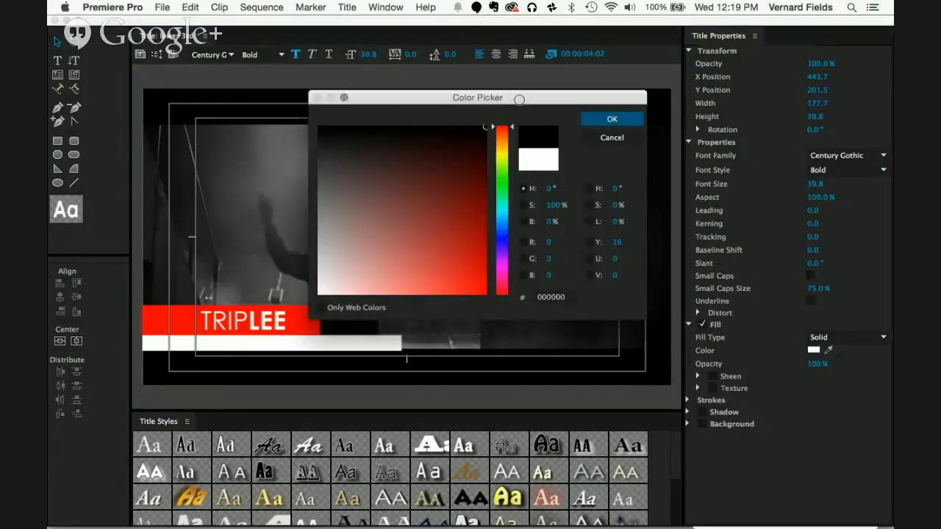
click(611, 122)
Step: Shrink the "SHWEET" text to about 28 in font size and place it near the right end of the white bar
drag(446, 211, 370, 340)
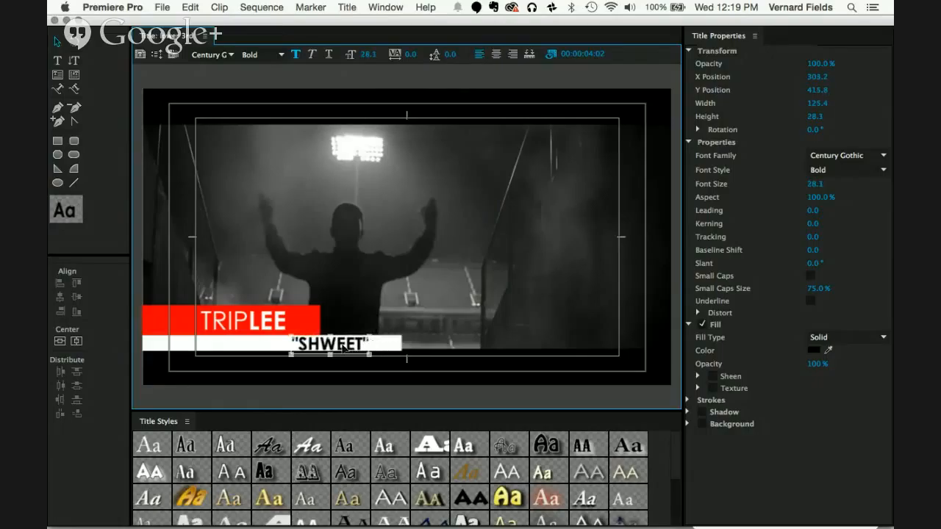
drag(343, 347, 373, 347)
click(393, 299)
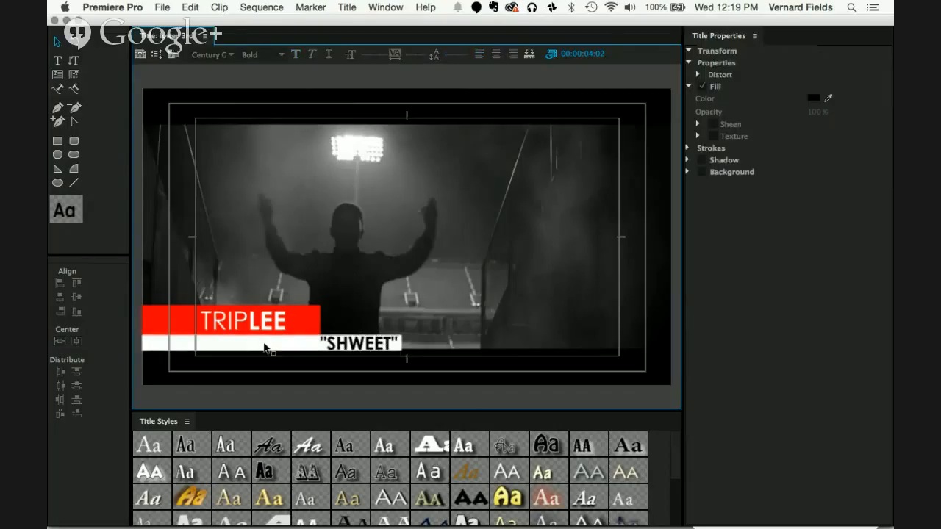
Step: Reduce the "SHWEET" font size to 22.1 and nudge the text to X position 348.7 and Y position 414.7
click(328, 344)
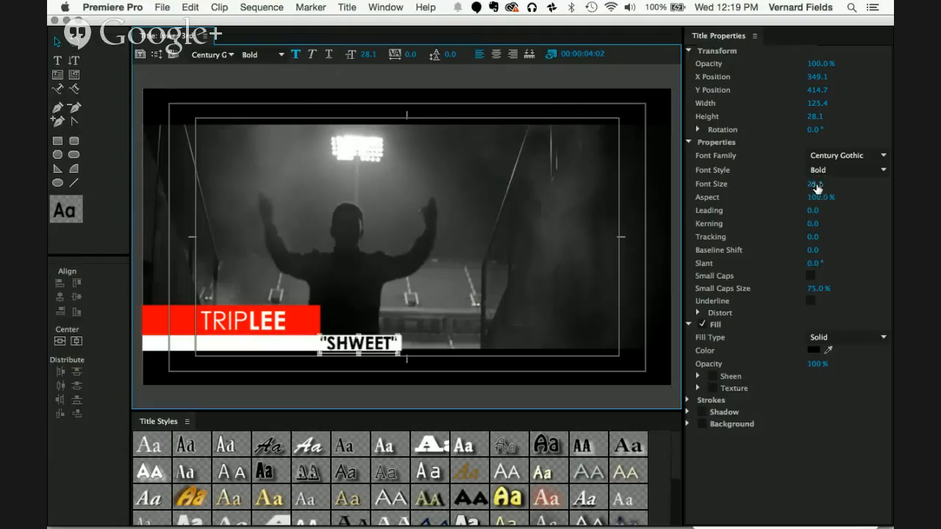
drag(820, 185, 814, 187)
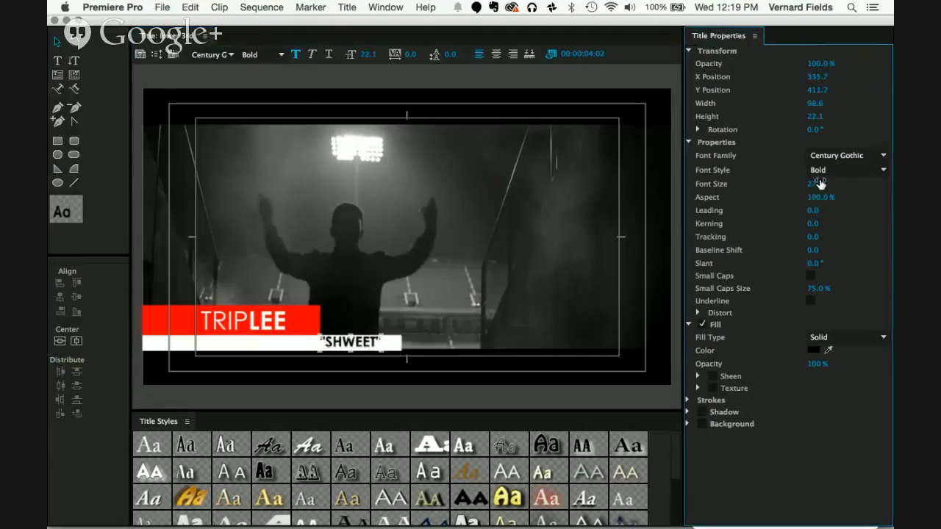
key(Down)
key(Down)
key(Down)
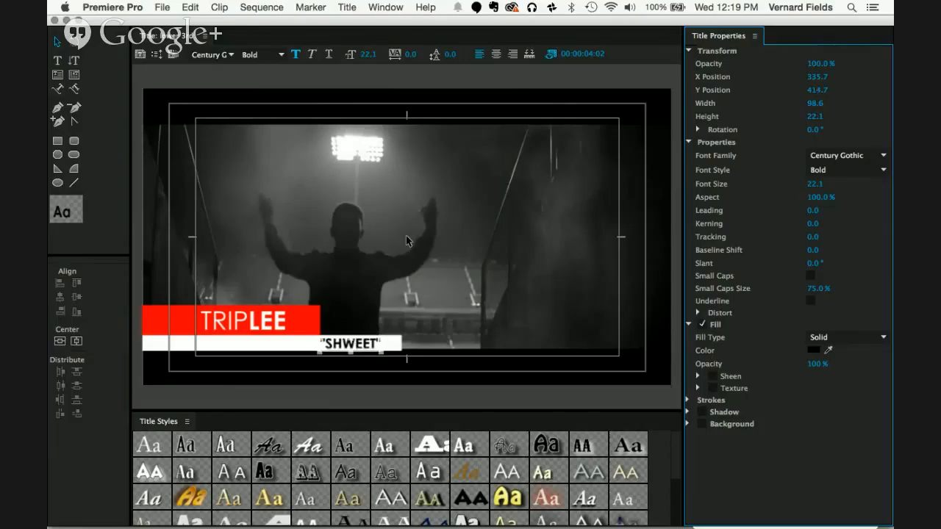
key(Right)
key(Right)
key(Right)
key(Right)
key(Right)
key(Right)
key(Right)
key(Right)
key(Right)
key(Right)
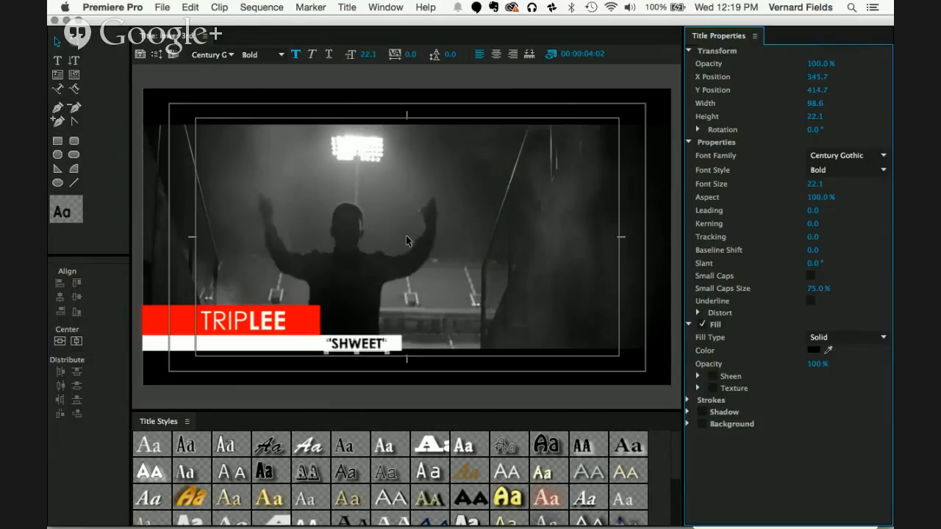
key(Right)
key(Right)
key(Right)
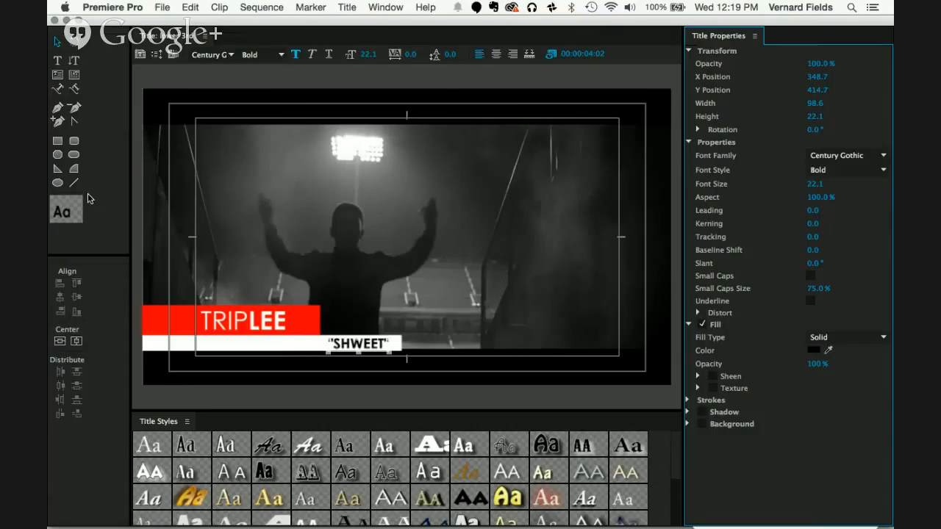
click(169, 79)
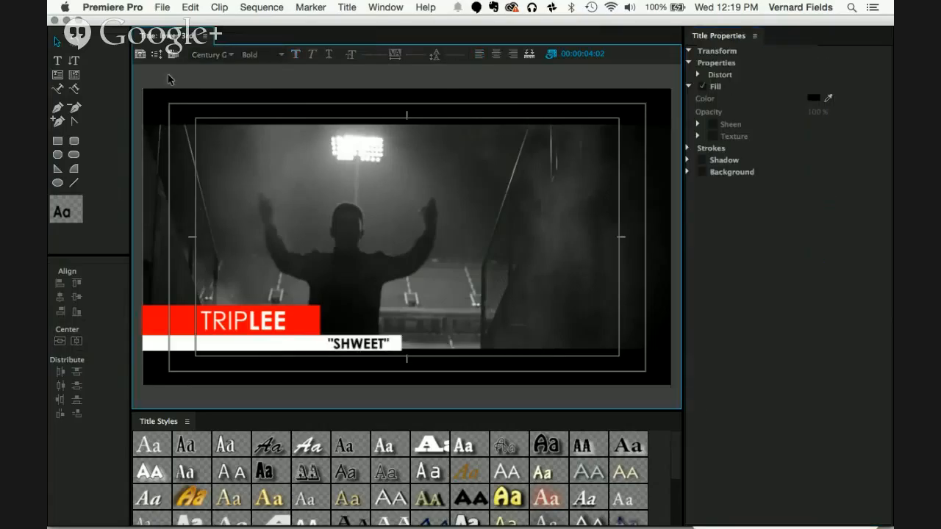
Step: Close the title editor and place the lower 3rd title on track V2 at the start of the sequence
click(54, 21)
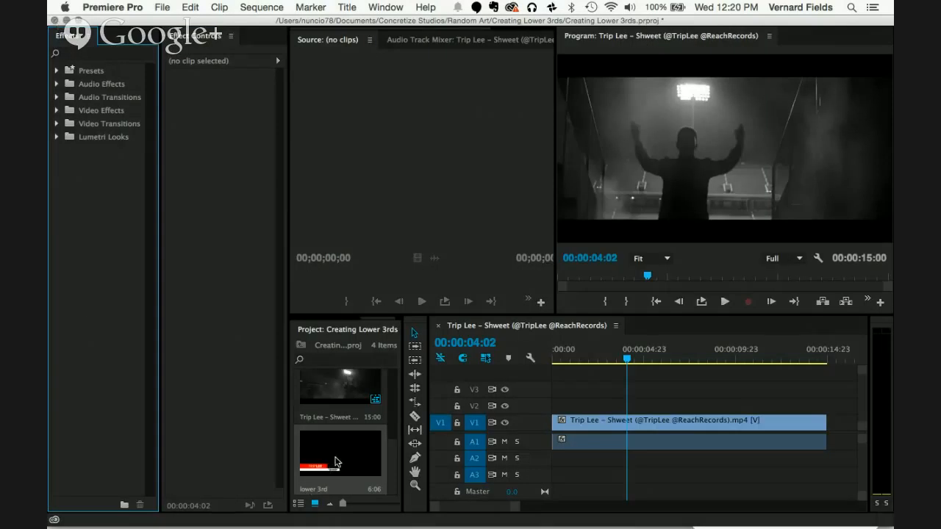
click(334, 462)
drag(333, 462, 563, 409)
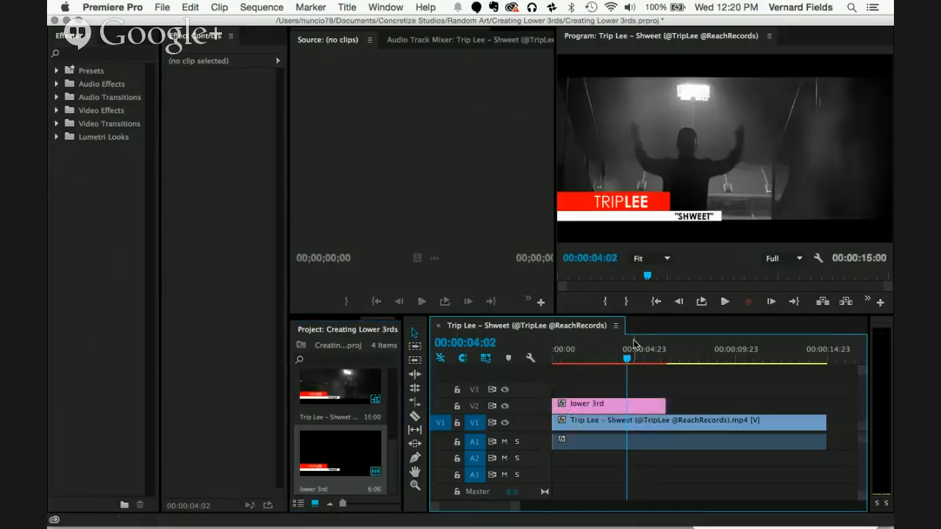
Step: Move the playhead to 00:00:01:05 and check the lower third in the maximized program monitor, then restore the layout
drag(627, 360, 575, 358)
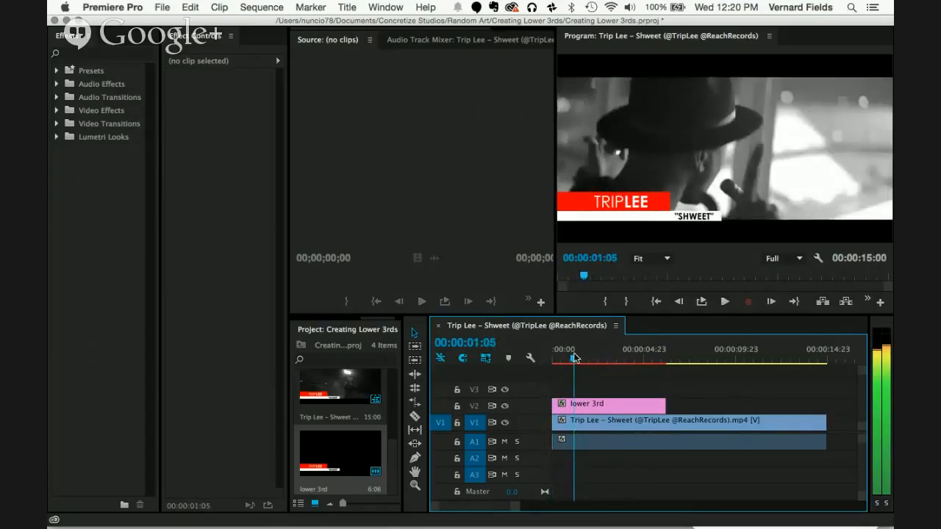
drag(575, 358, 574, 358)
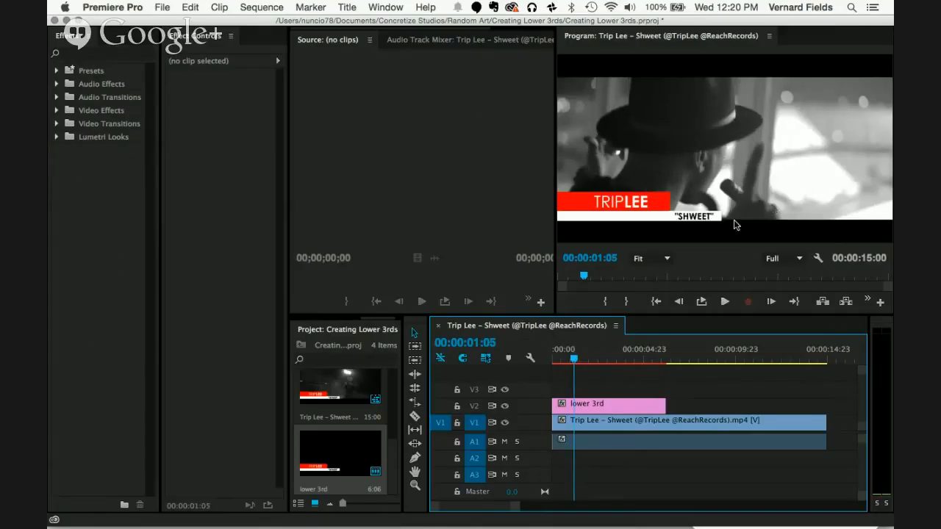
click(580, 51)
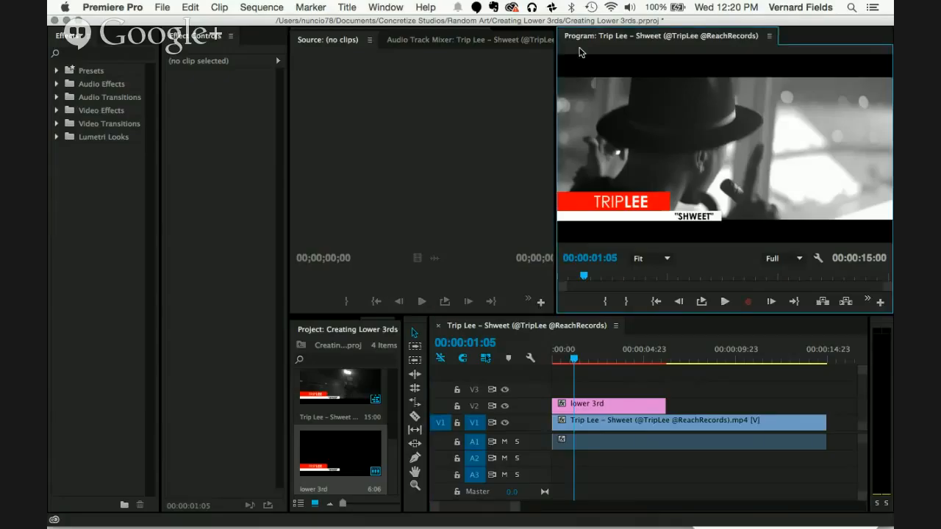
key(grave)
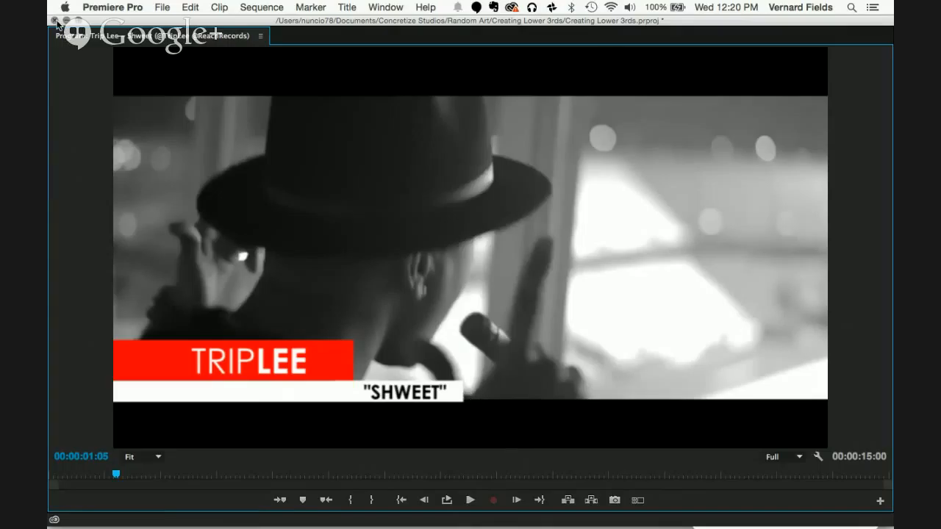
key(grave)
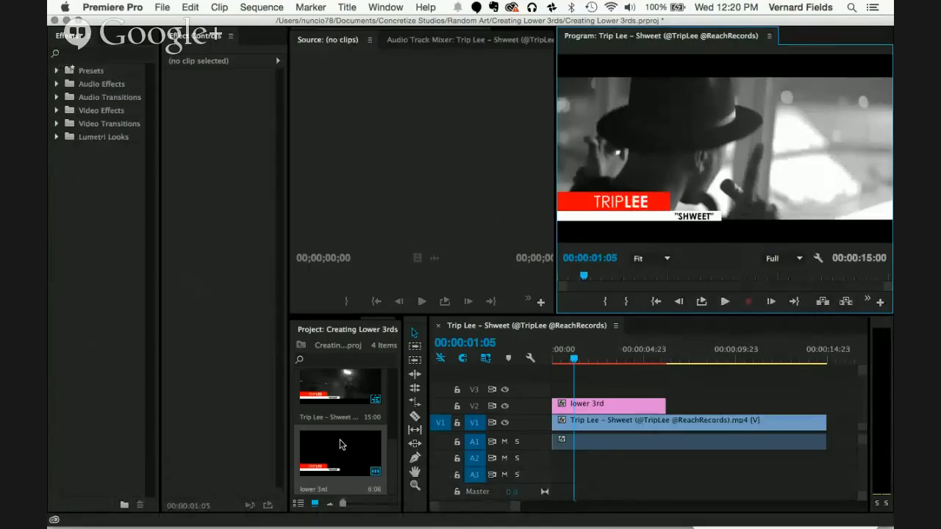
Step: Reopen the lower 3rd title, select all its bars and text, and nudge them up together to Y position 384.2
key(grave)
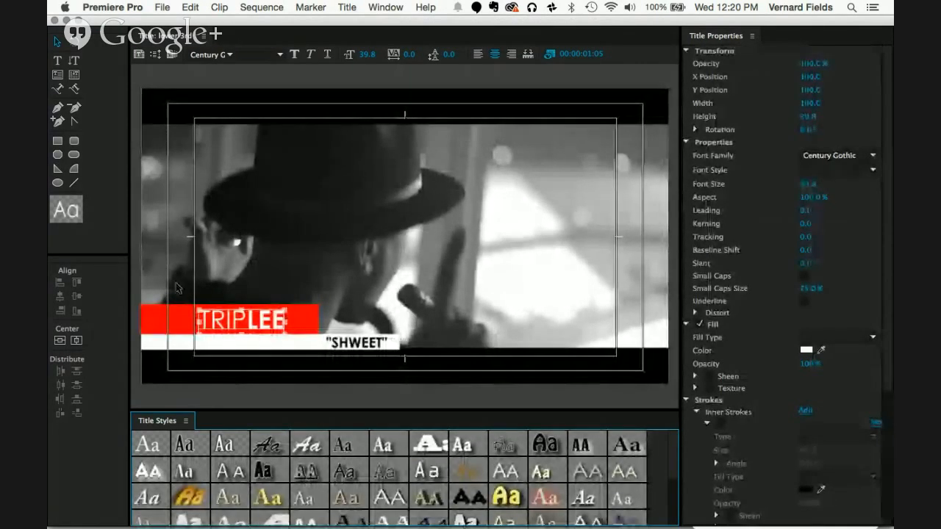
drag(136, 285, 419, 372)
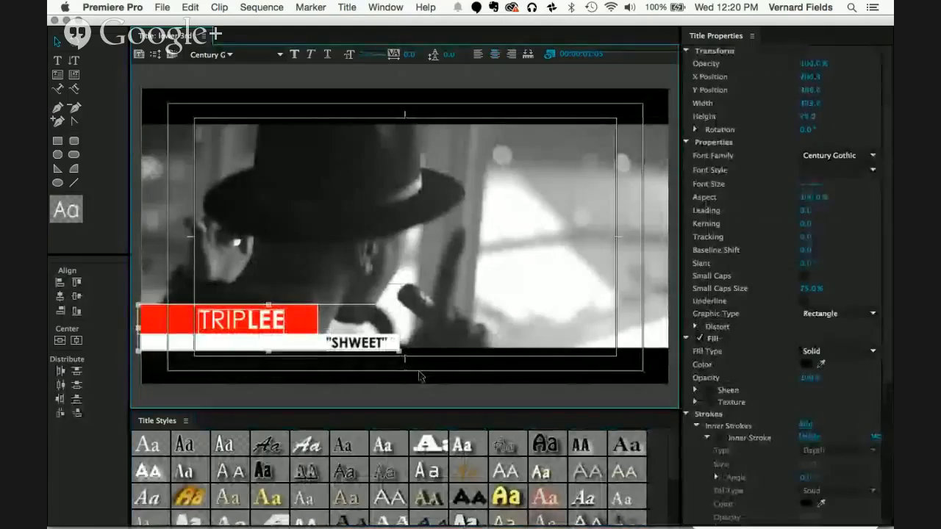
key(Up)
key(Up)
key(Up)
key(Up)
key(Up)
key(Up)
key(Up)
key(Up)
key(Up)
key(Up)
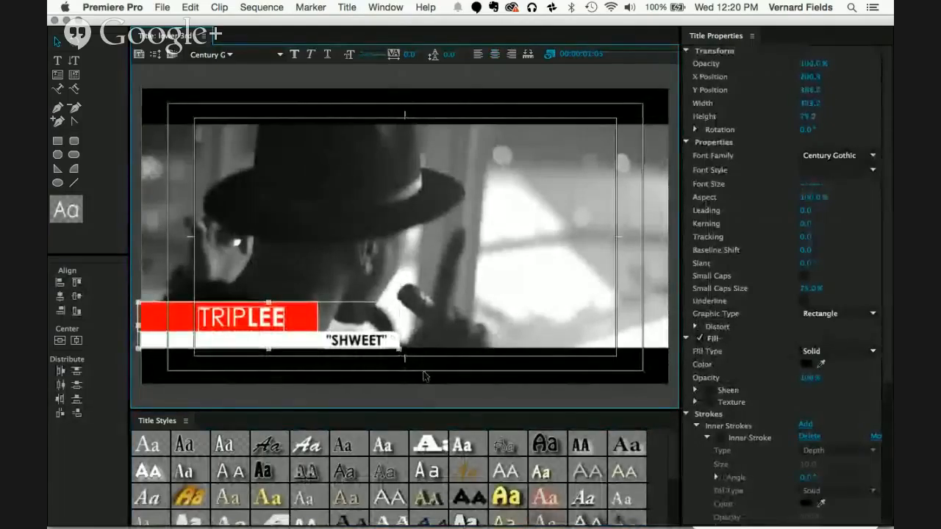
key(Up)
key(Down)
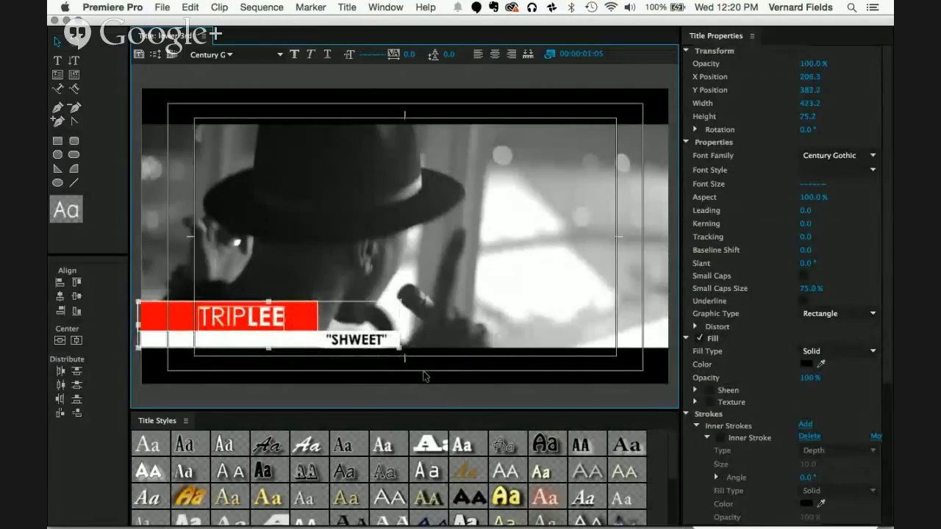
key(Down)
click(444, 350)
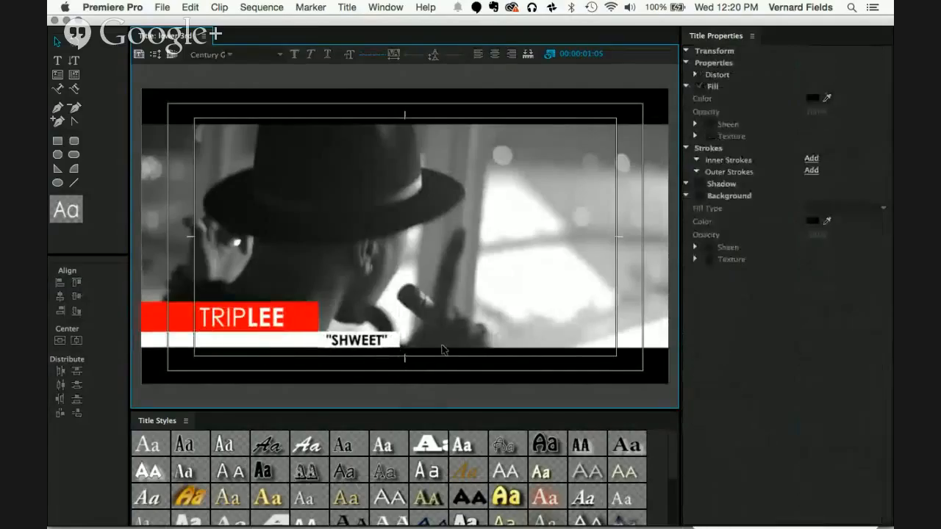
Step: Try nudging the whole lower third up to Y position 383.2, then return it to 384.2
click(170, 341)
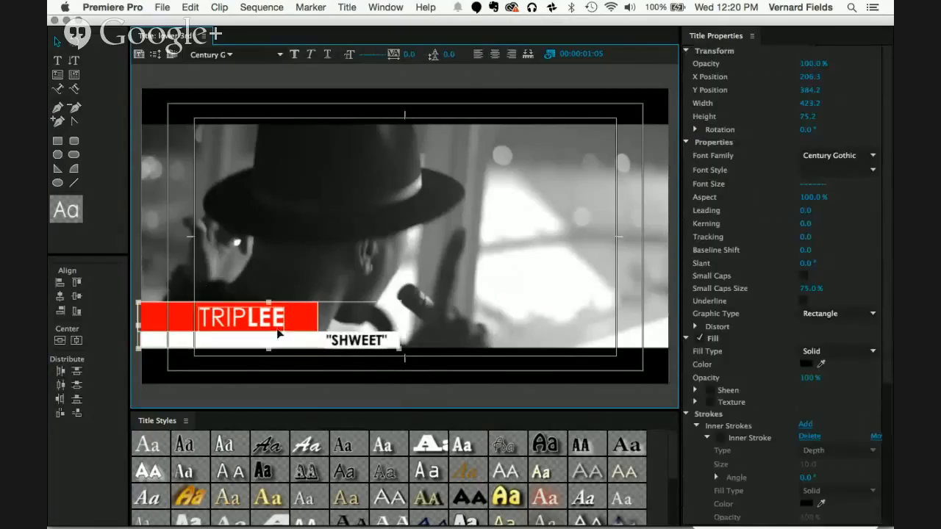
key(Up)
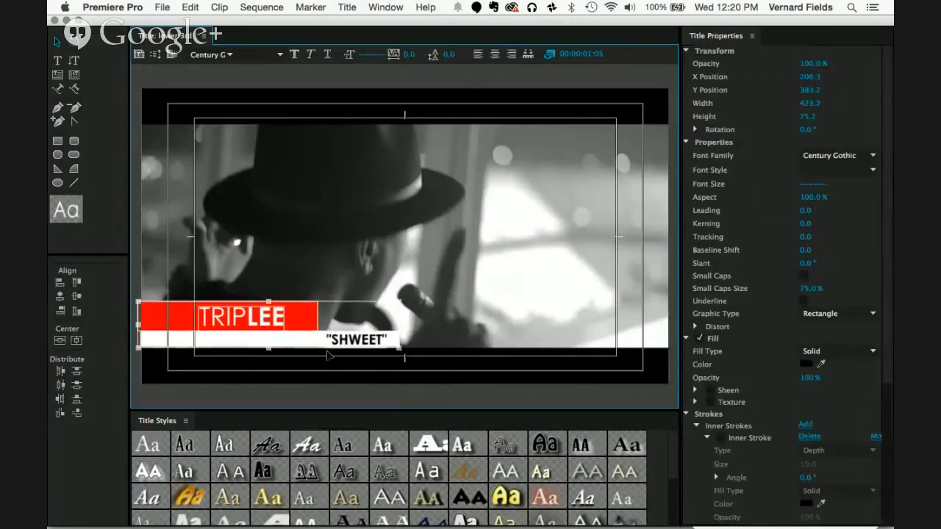
click(432, 276)
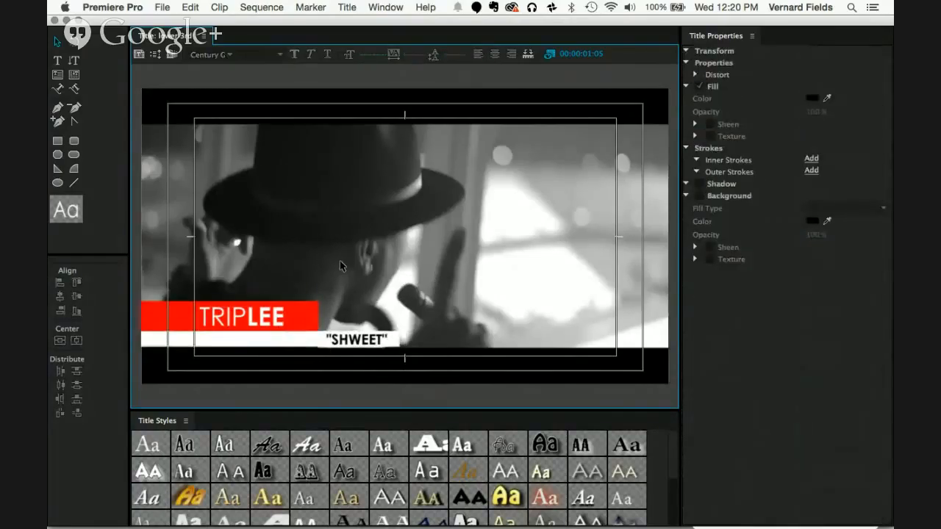
key(super+a)
key(Down)
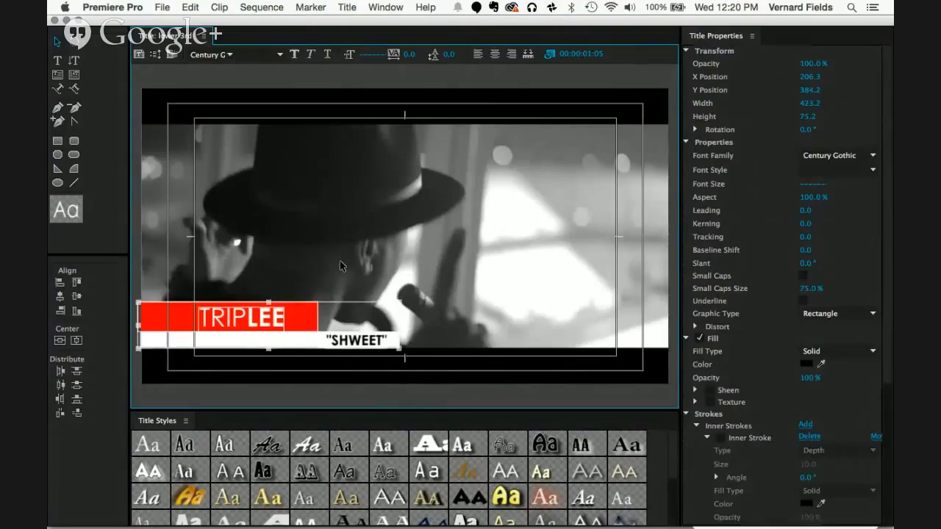
Step: Close the title editor and widen the program monitor toward the source monitor
click(54, 21)
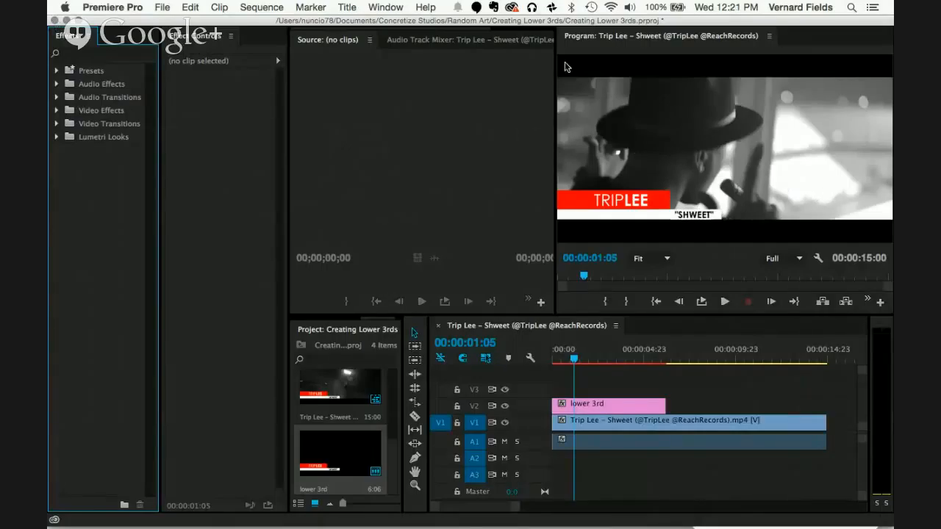
drag(556, 68, 496, 76)
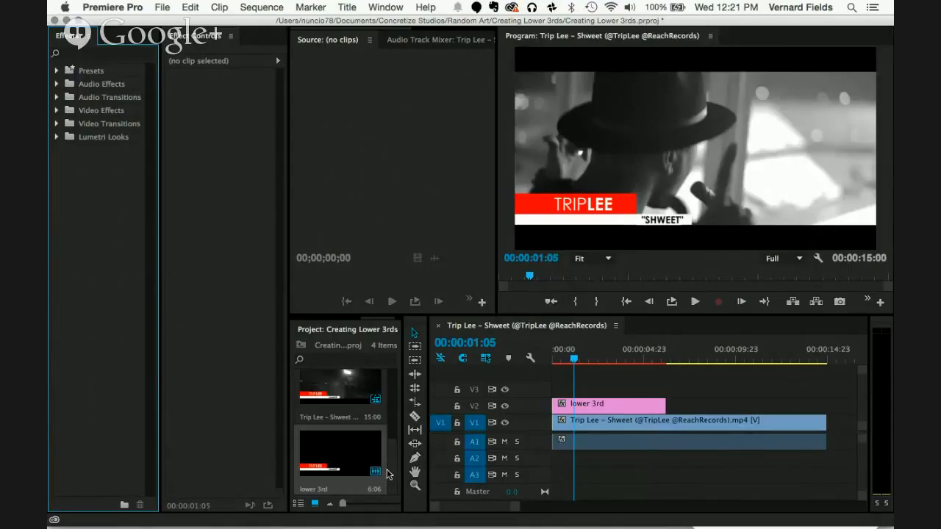
Step: Lay reach_116decal_large.jpg on track V2 across the whole sequence, with the lower 3rd clip moved up to V3
drag(388, 470, 390, 421)
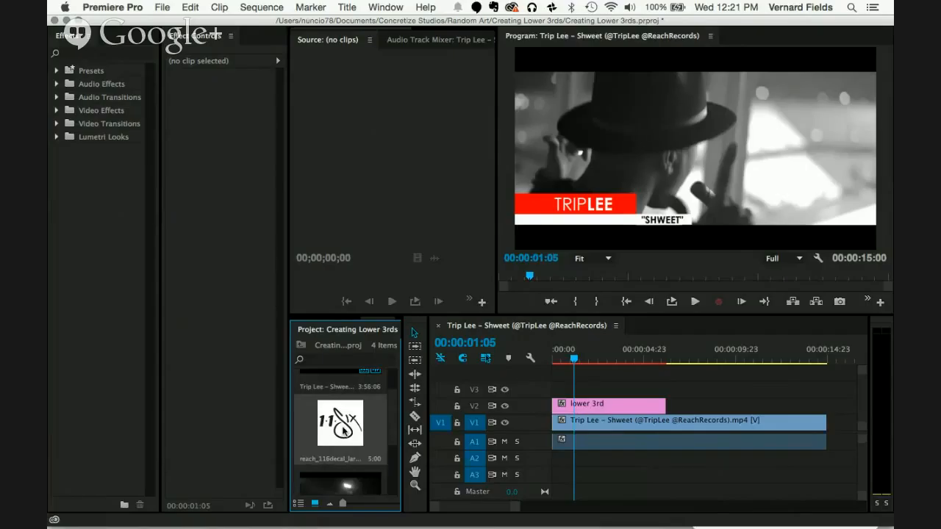
drag(343, 431, 748, 401)
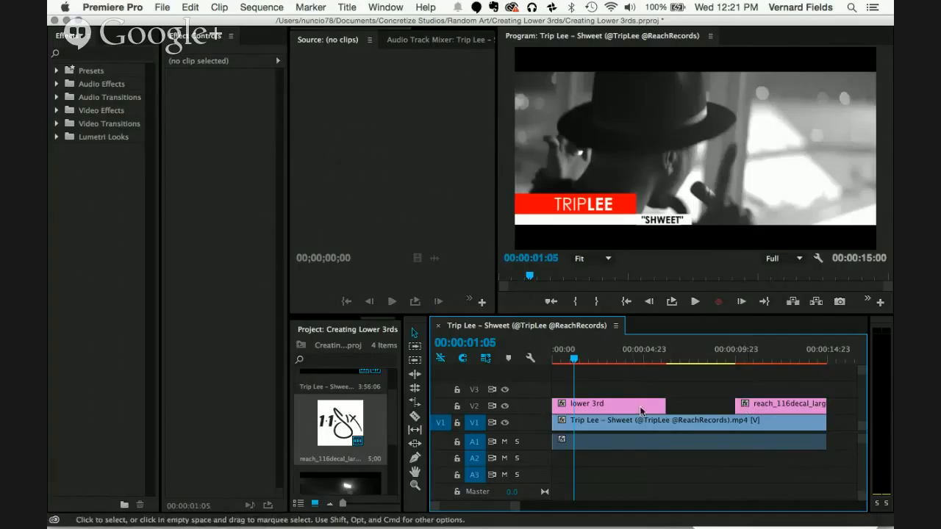
drag(631, 408, 636, 397)
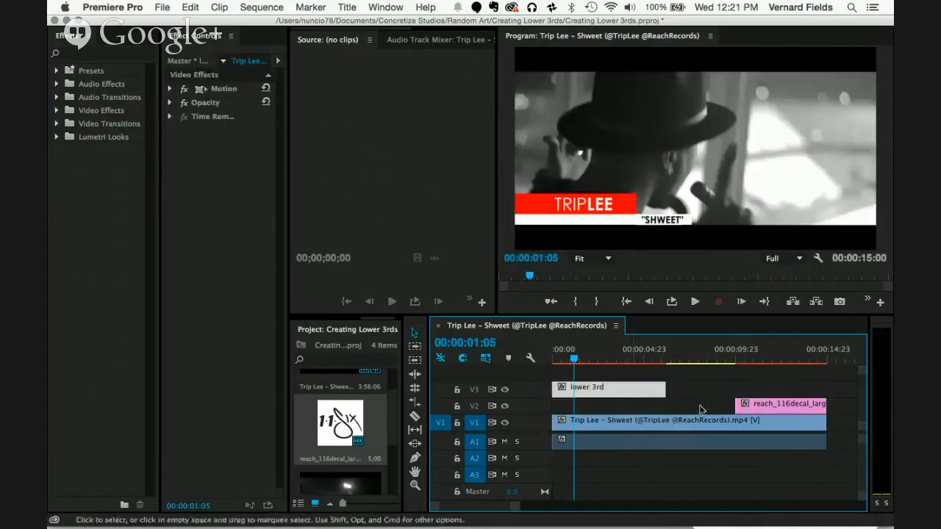
click(783, 409)
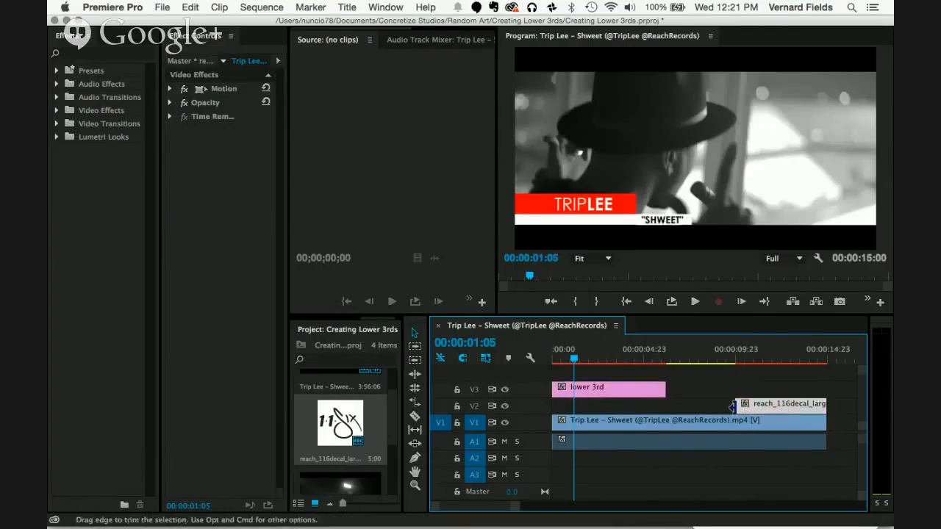
drag(733, 407, 547, 420)
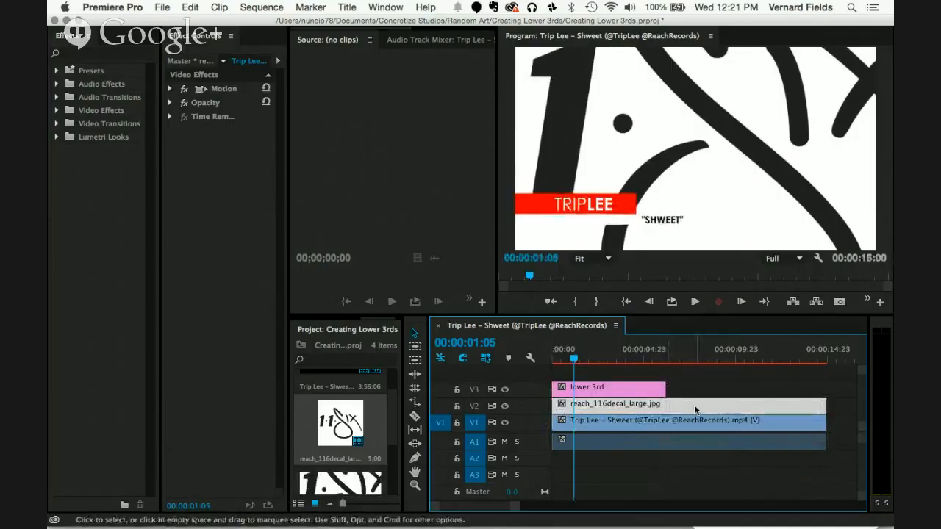
Step: Expand the logo clip's Motion settings and set its Scale to 9.0
click(170, 89)
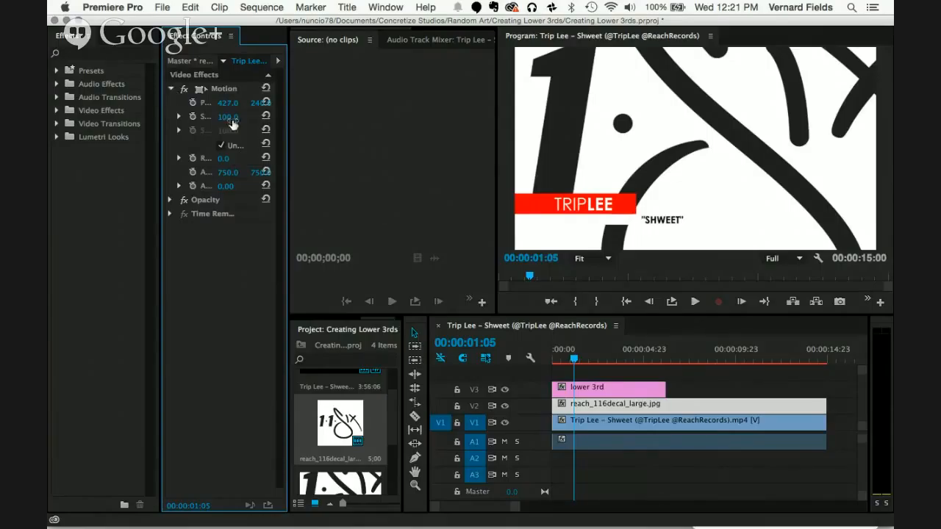
drag(288, 140, 358, 140)
drag(263, 122, 263, 122)
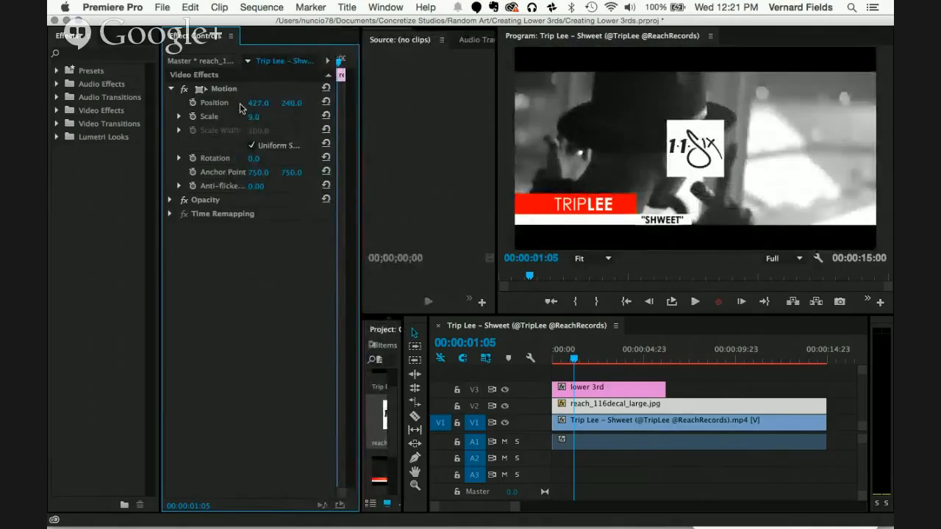
Step: Move the logo to the frame's lower-right corner at about 749.2, 378.1 and shrink it to a scale of about 6.1
click(710, 161)
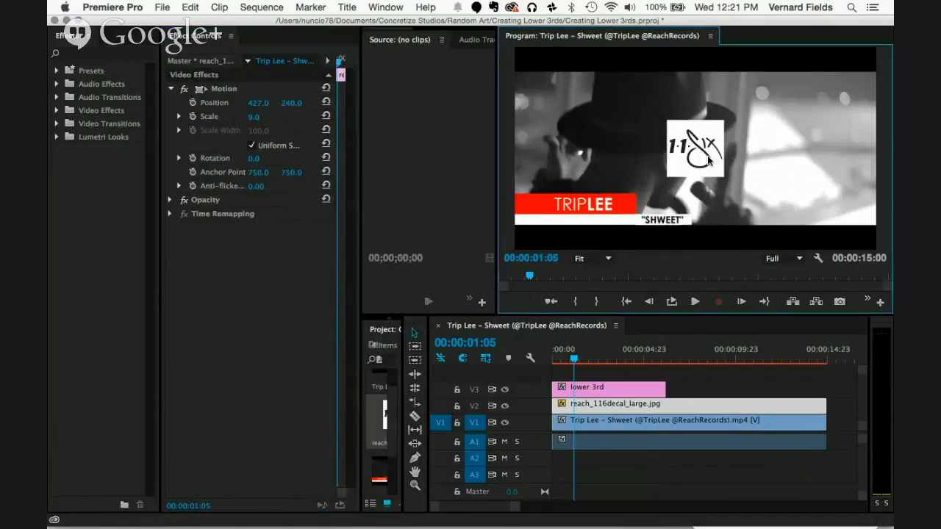
click(202, 89)
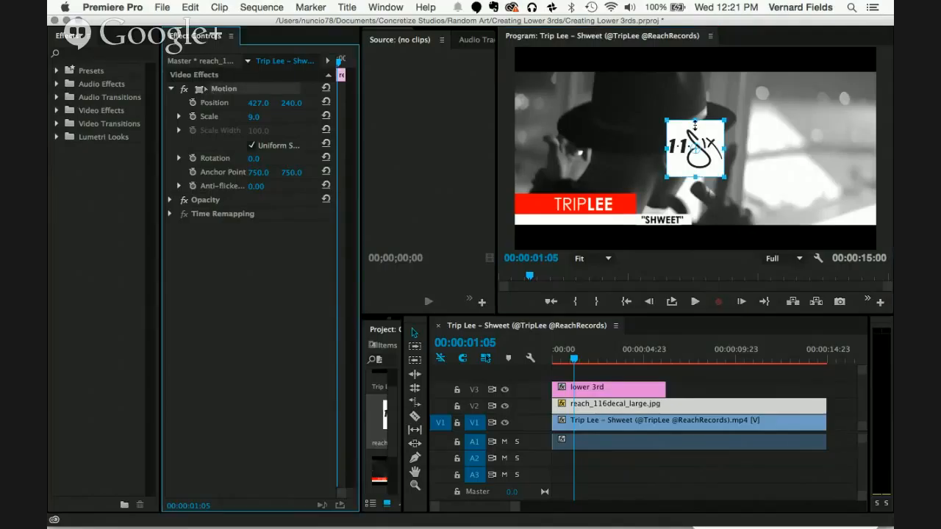
drag(711, 166, 848, 213)
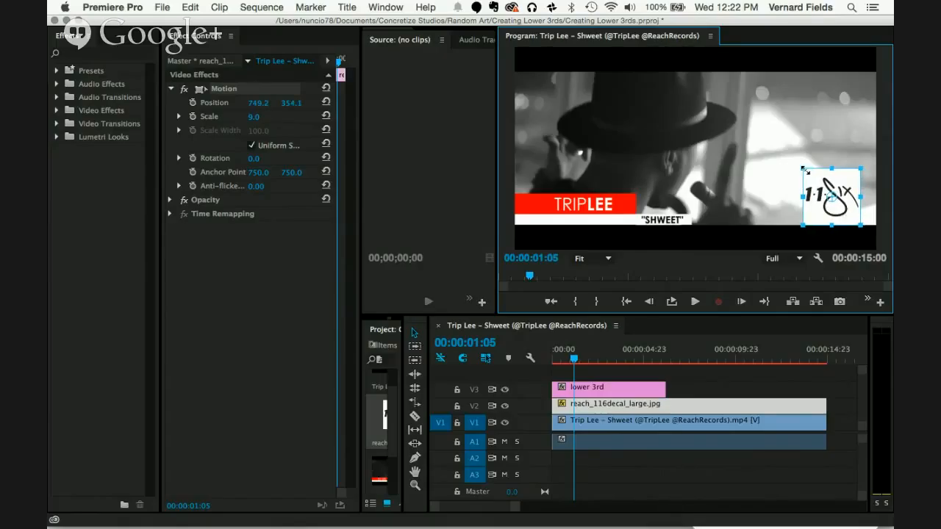
drag(803, 168, 834, 208)
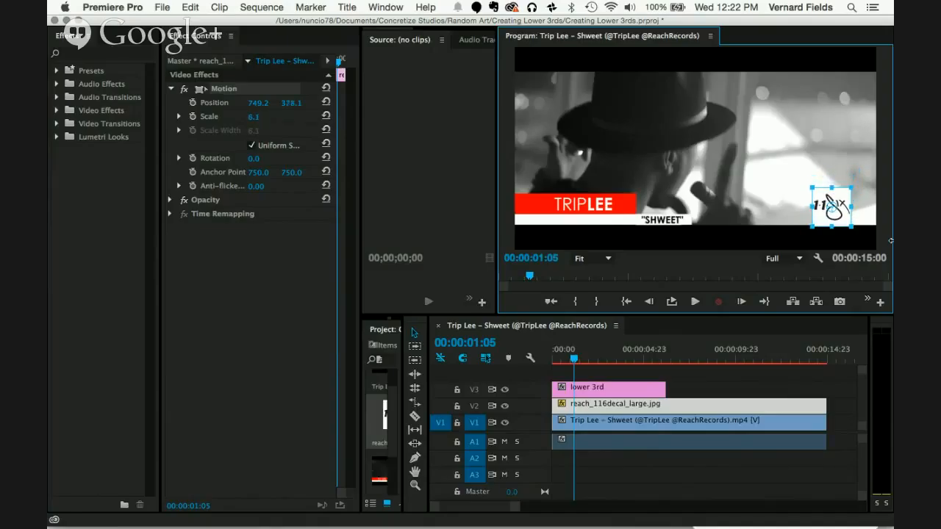
key(shift+Right)
key(shift+Left)
Step: Widen the effect controls and their property column, and expand the logo clip's Opacity settings
click(638, 406)
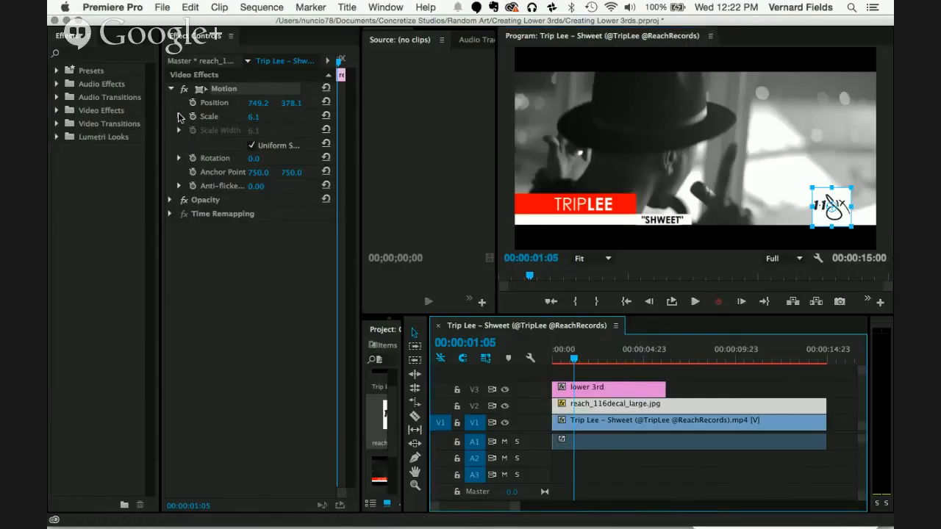
drag(361, 147, 404, 149)
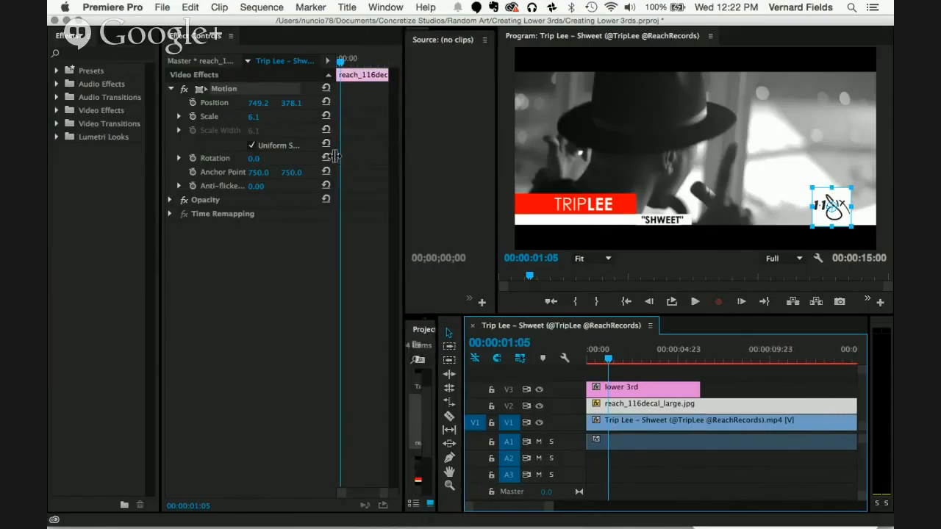
drag(336, 159, 367, 156)
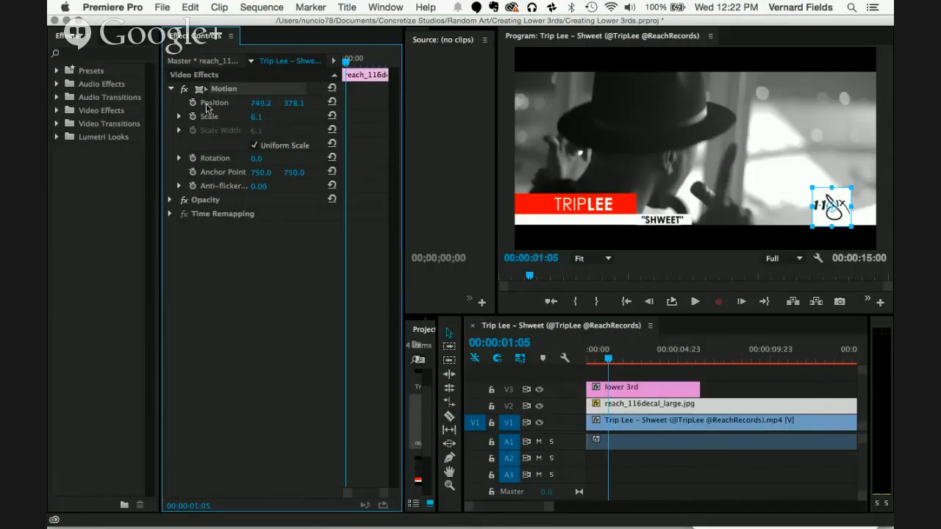
click(170, 200)
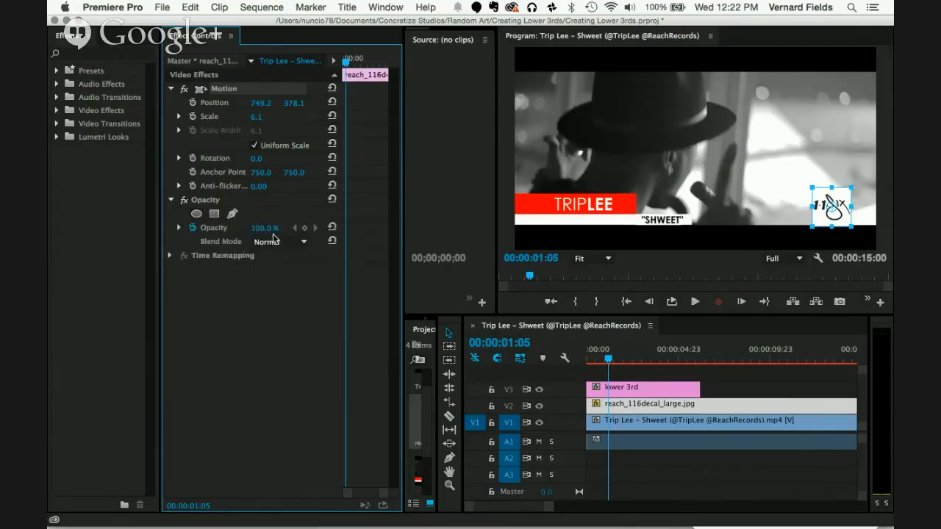
Step: Try adjusting the logo clip's opacity and blending it with the Overlay mode
drag(271, 233, 271, 232)
click(278, 242)
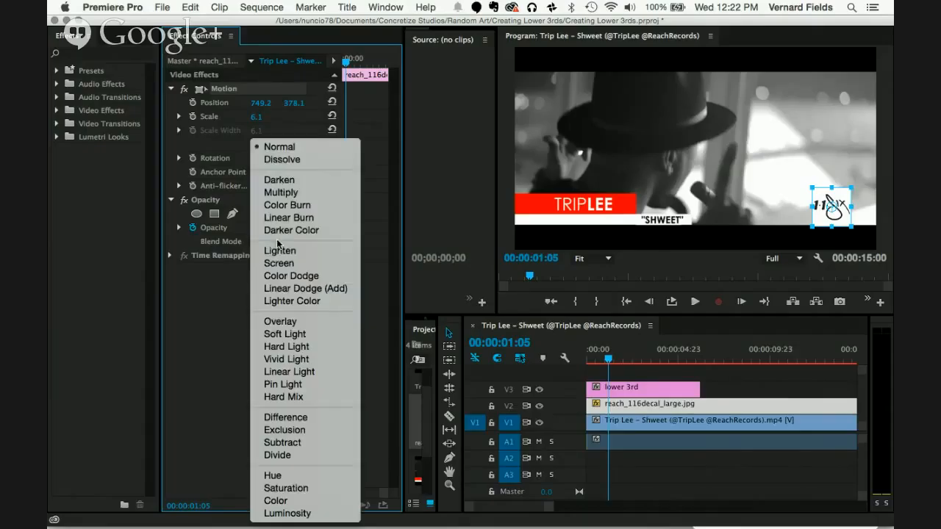
click(290, 326)
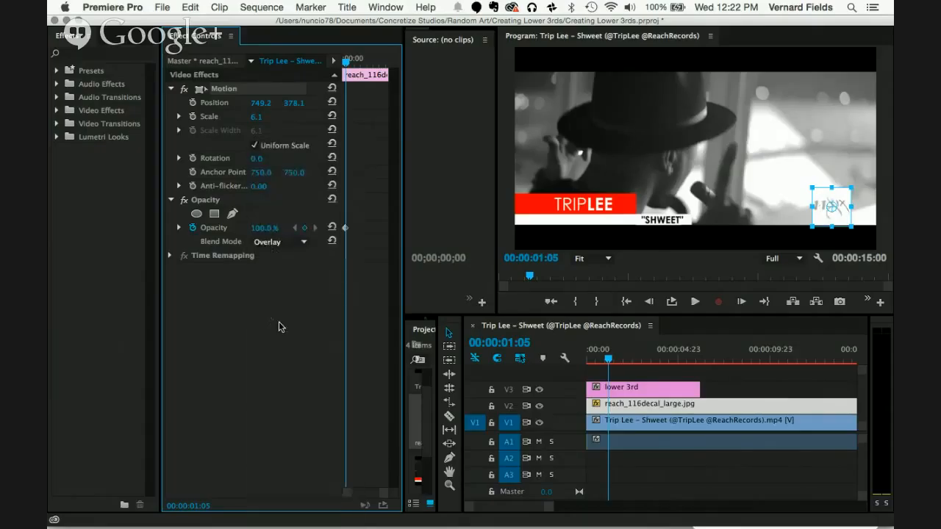
Step: Set the logo clip's blend mode to Multiply and turn off its opacity animation, deleting the existing keyframes
click(290, 247)
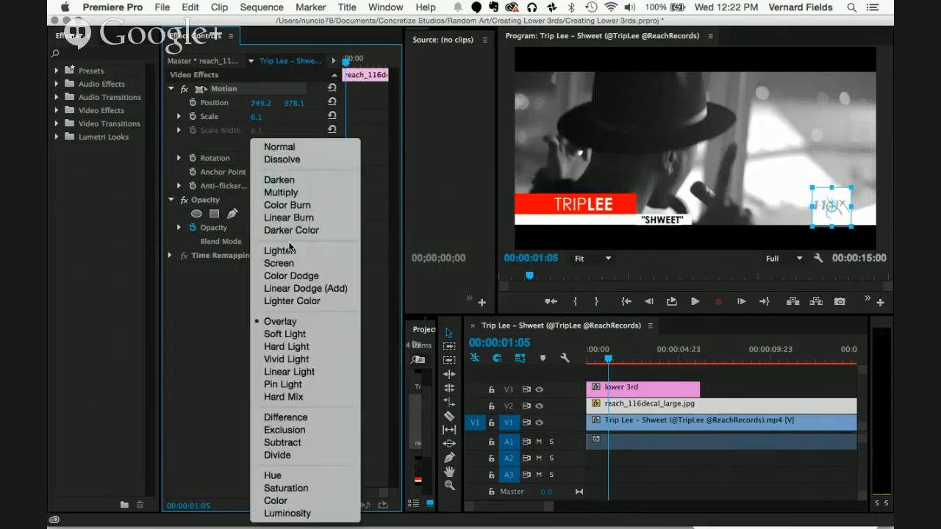
click(286, 193)
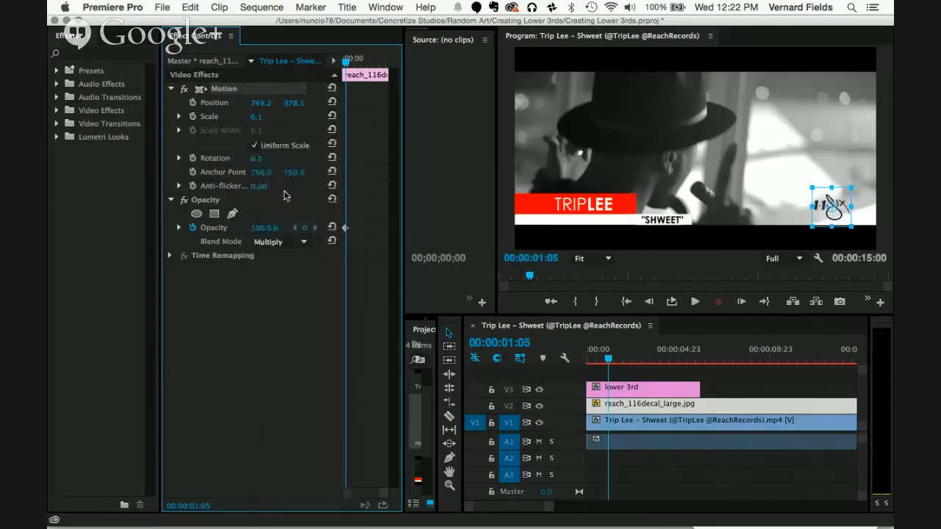
click(276, 336)
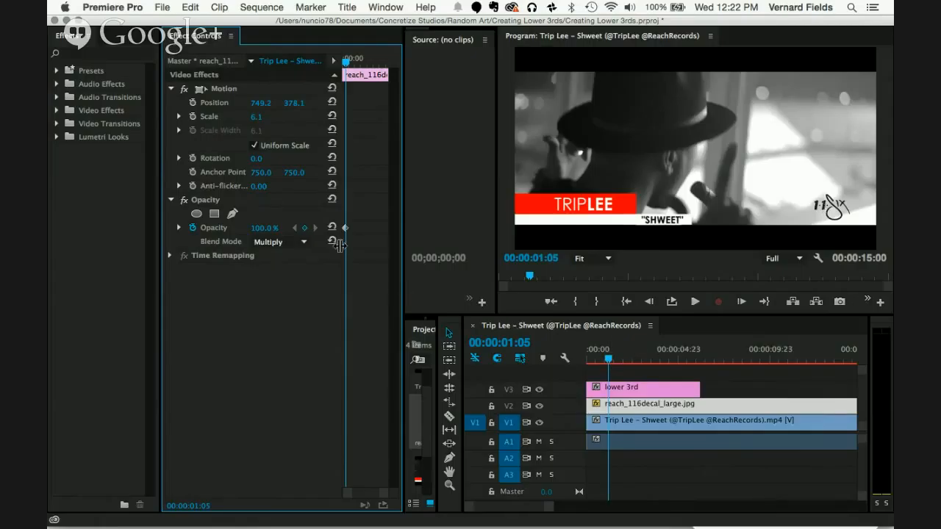
click(193, 230)
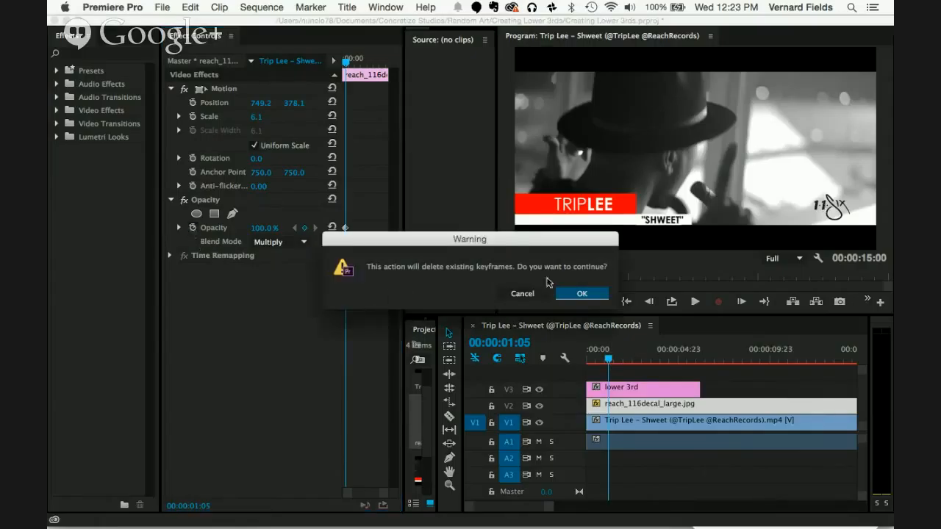
click(564, 297)
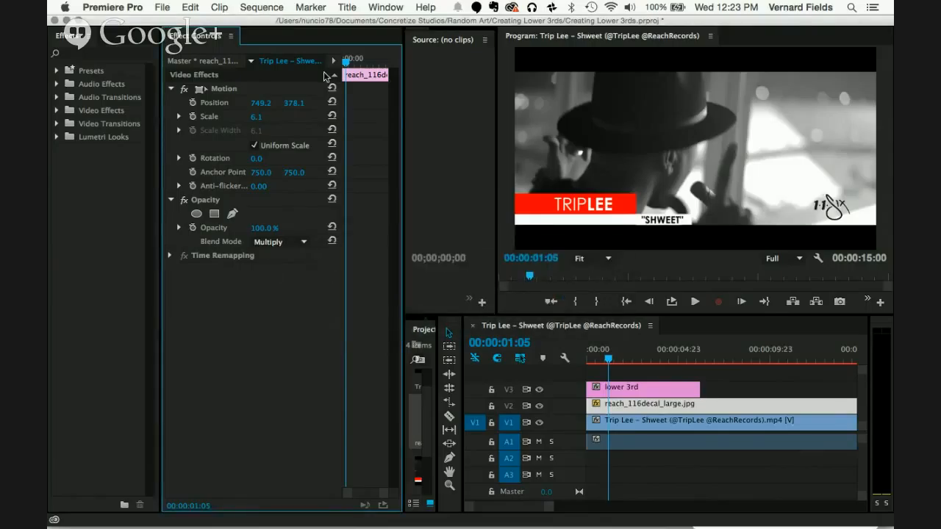
Step: Widen the effect controls further and add a Position keyframe to the lower 3rd clip at 00:00:02:18
mouse_move(346, 65)
mouse_down()
mouse_move(384, 64)
mouse_move(343, 65)
mouse_up()
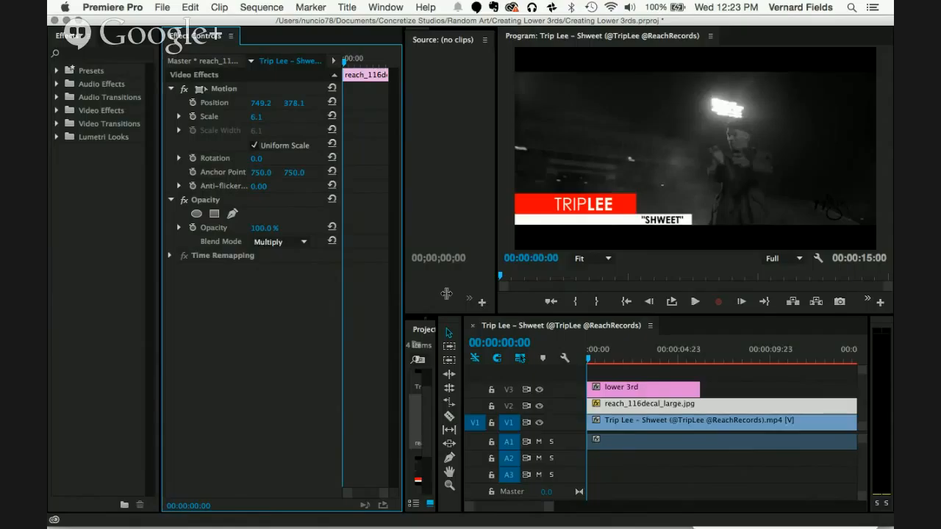
drag(160, 304, 100, 302)
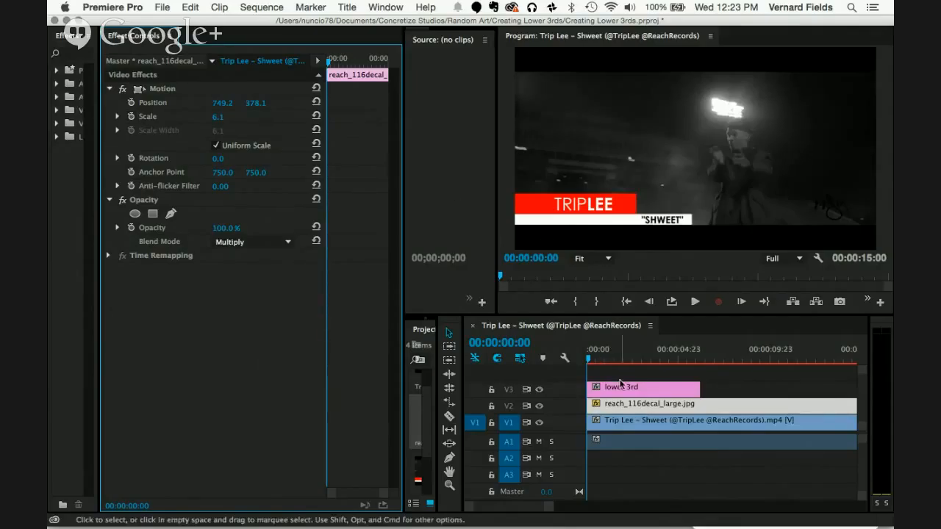
click(648, 386)
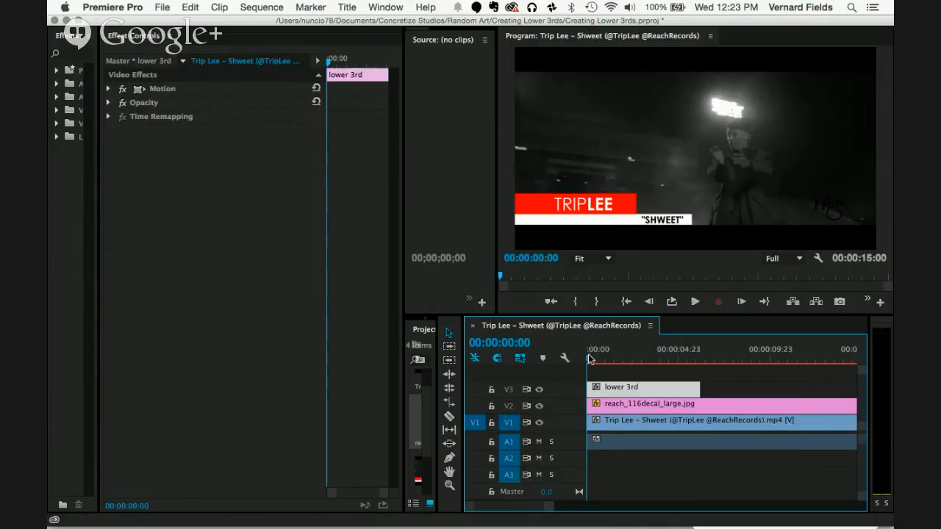
drag(589, 358, 636, 358)
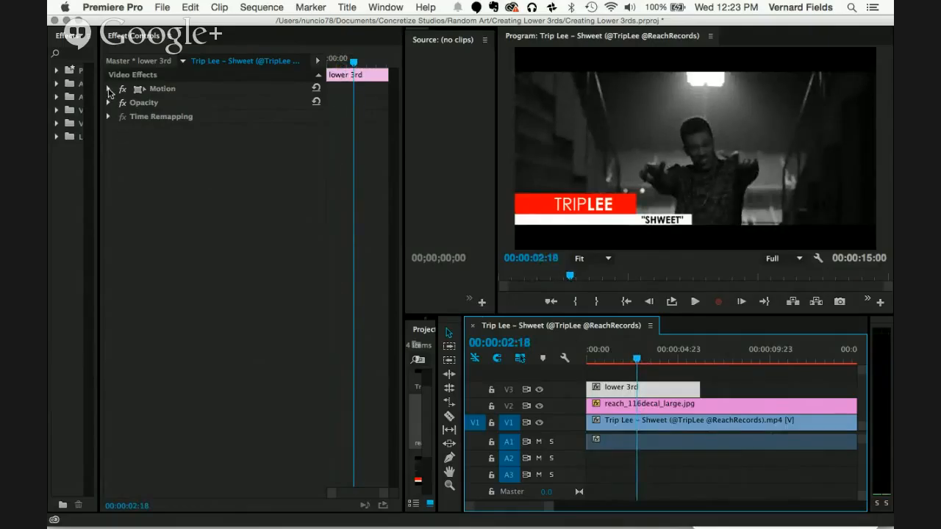
click(109, 89)
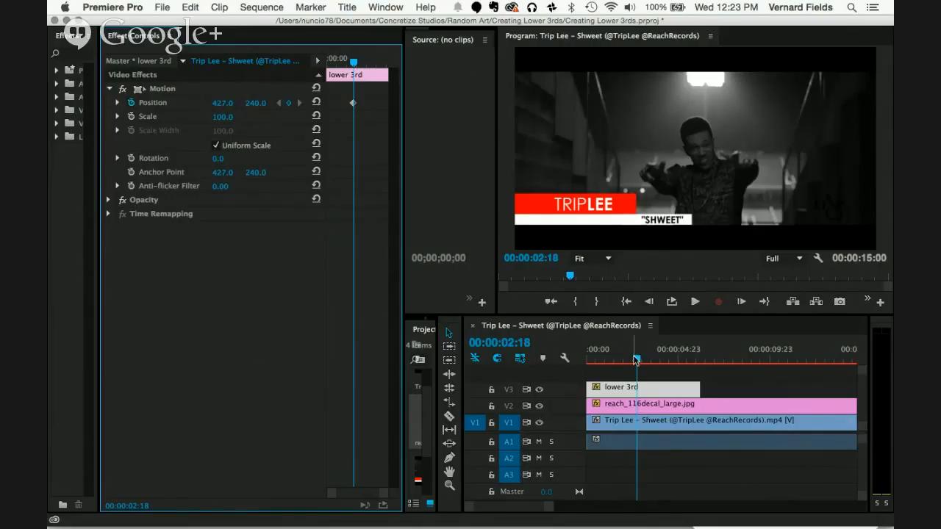
Step: Set the lower 3rd clip's horizontal Position to 4.0 at 00:00:00:00 so it starts off-frame, and play back the slide-in
click(635, 360)
drag(635, 359, 586, 359)
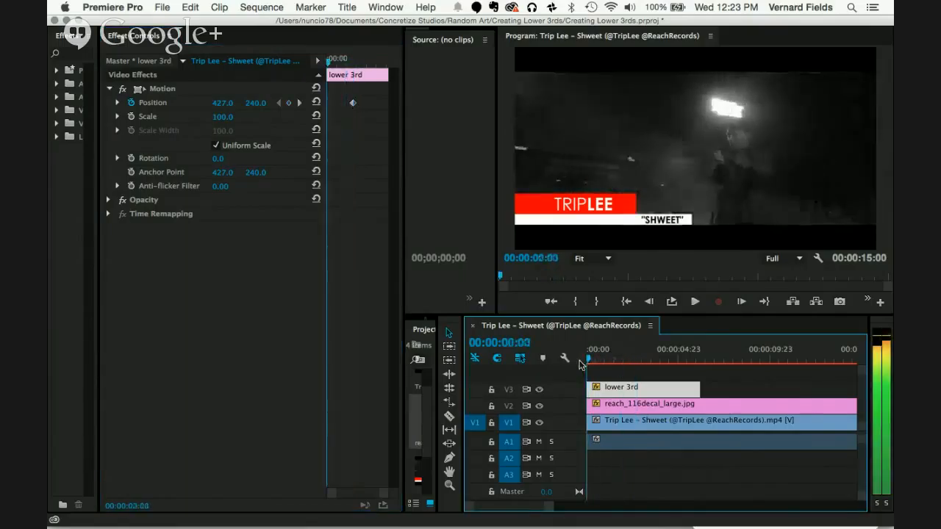
click(137, 89)
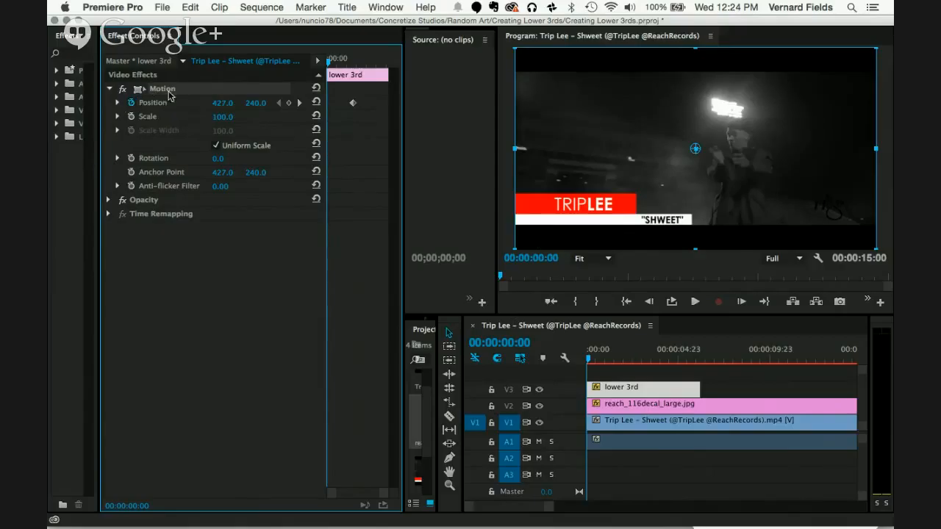
drag(702, 117, 619, 119)
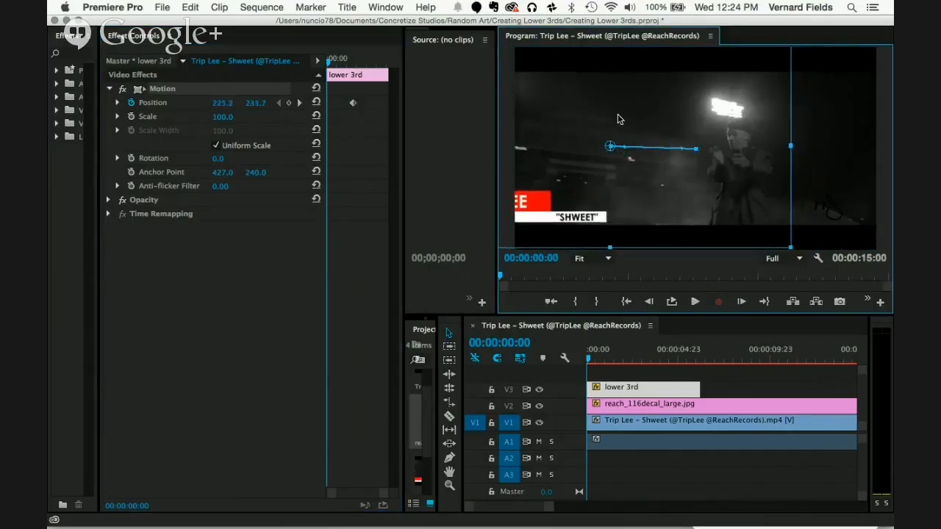
key(super+z)
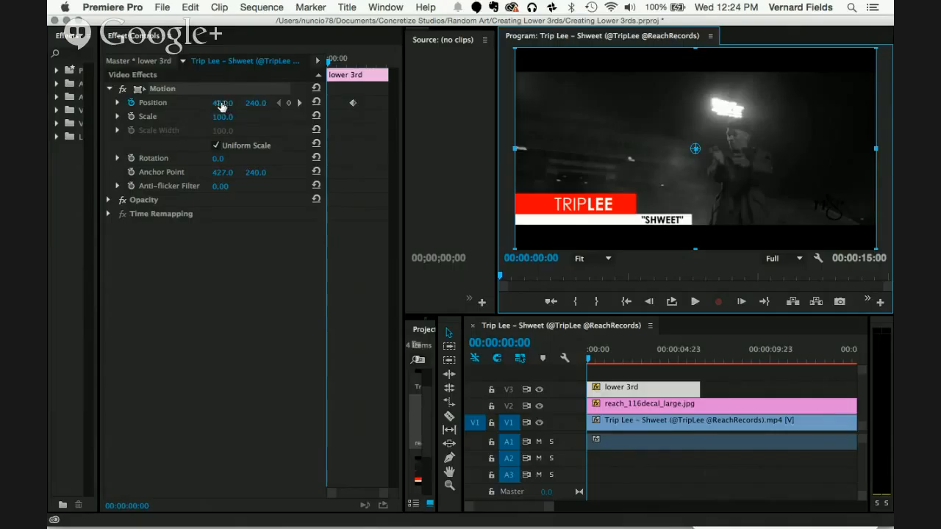
drag(224, 108, 224, 108)
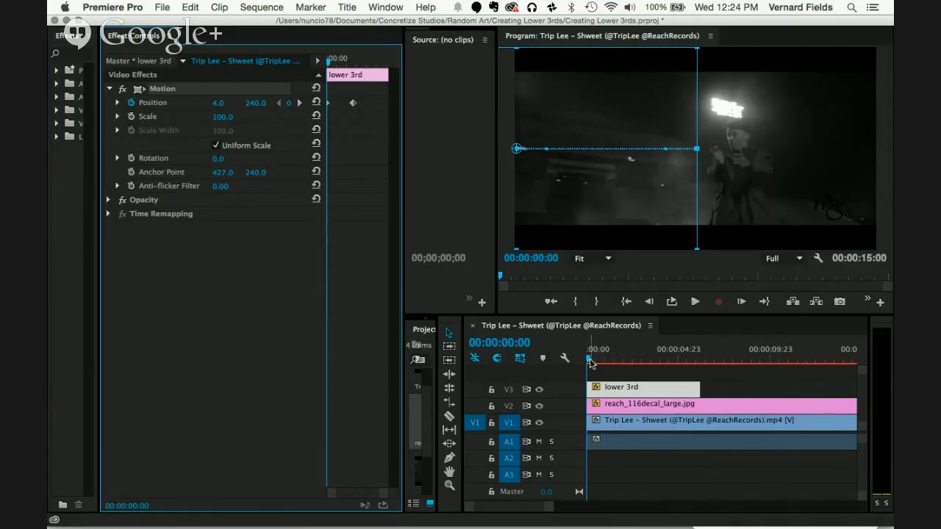
key(space)
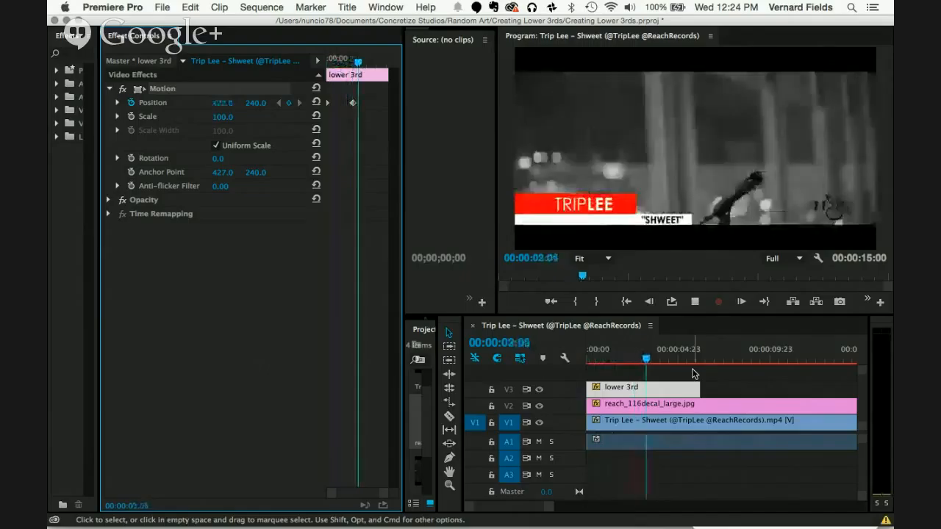
key(space)
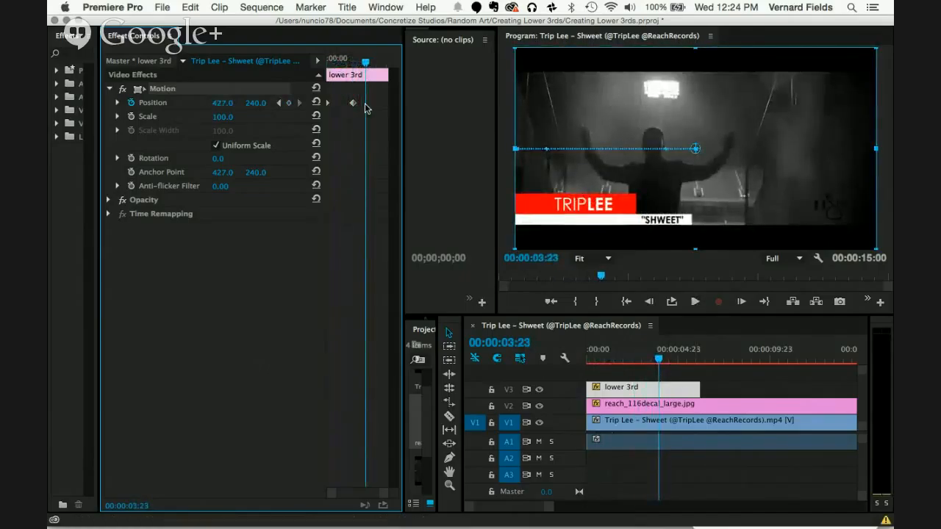
Step: Move the lower 3rd clip's second Position keyframe to about half a second in and play back the faster slide-in from the start
click(299, 287)
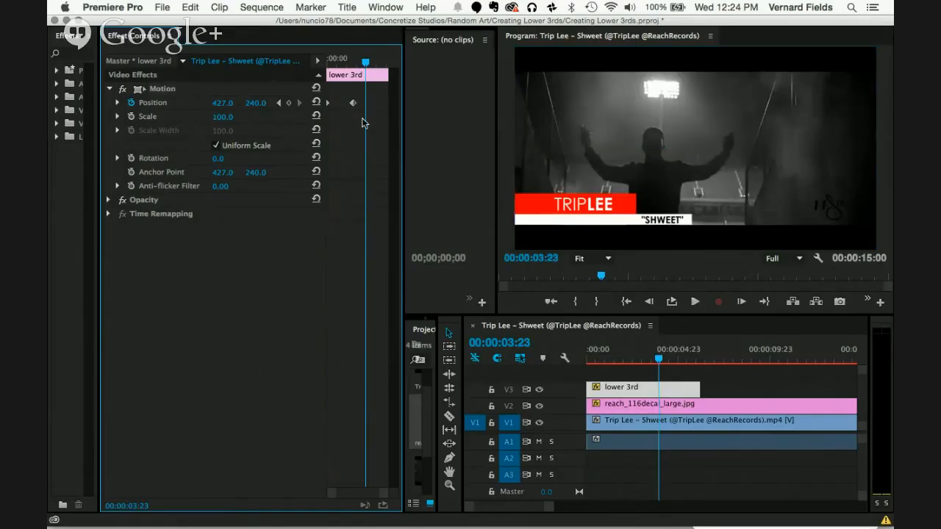
key(grave)
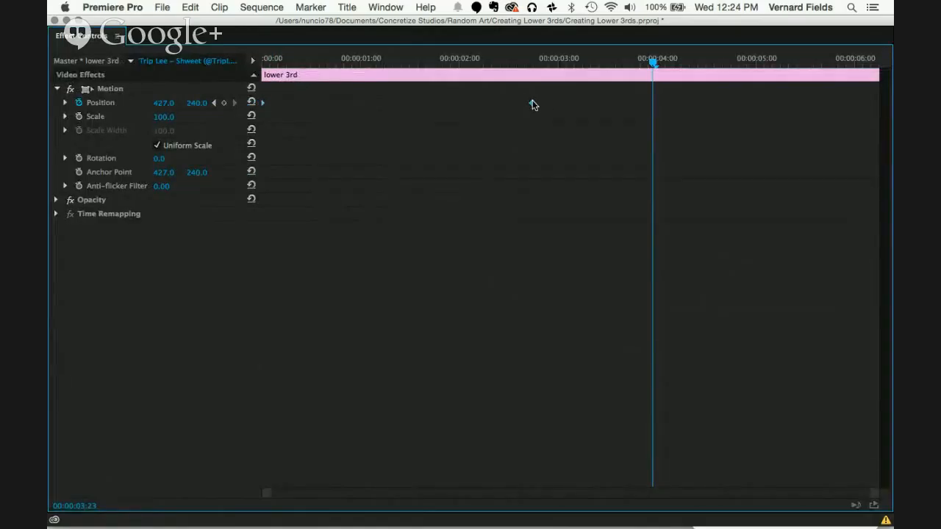
drag(533, 103, 310, 112)
key(grave)
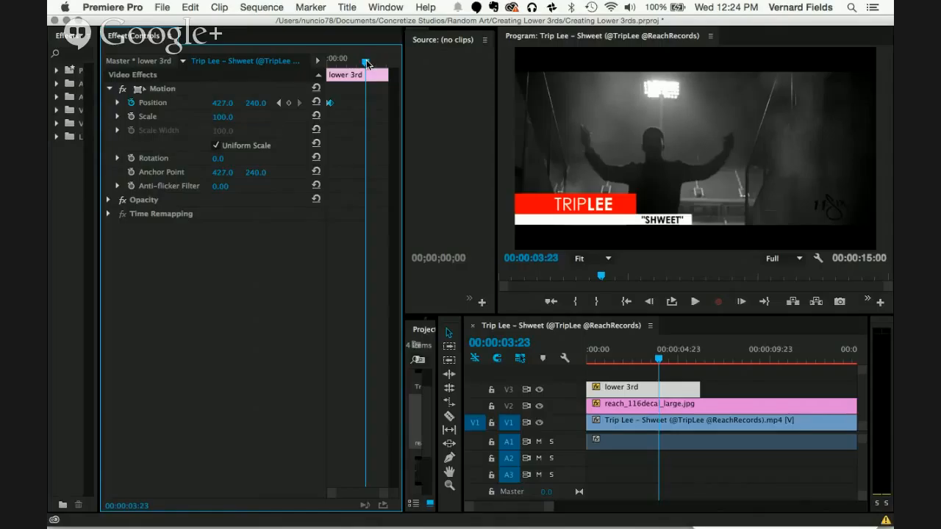
drag(366, 64, 307, 71)
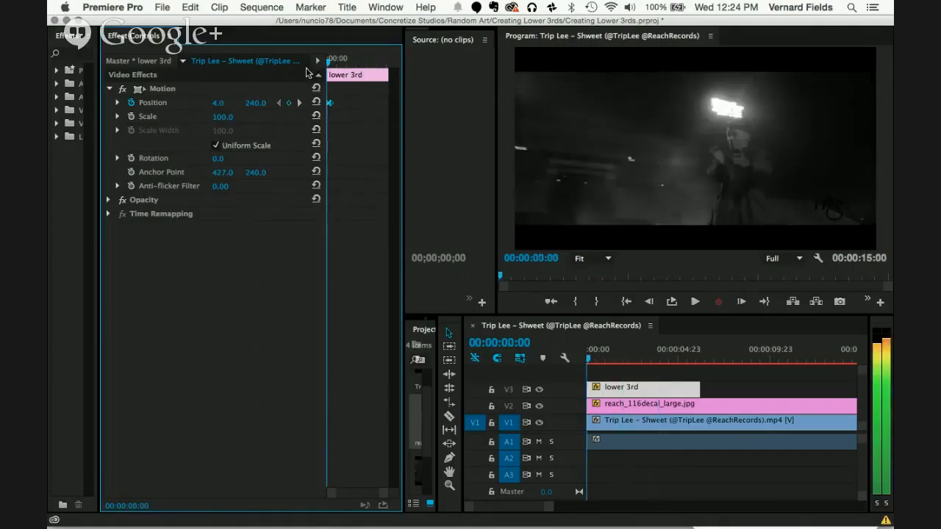
key(space)
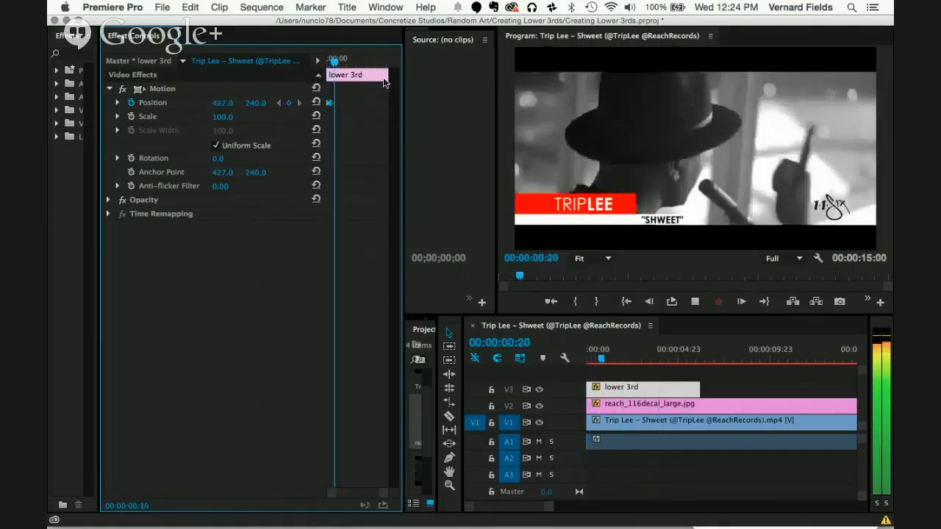
key(space)
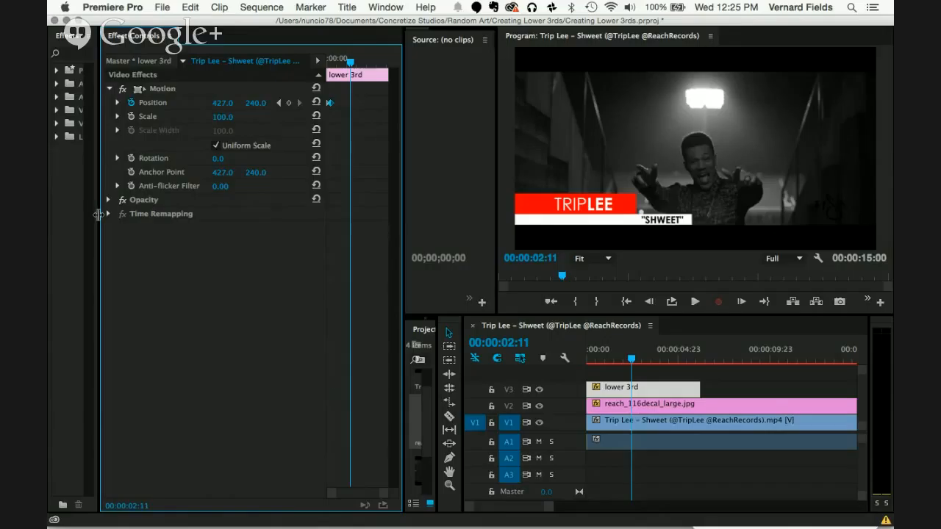
Step: Widen the effects list slightly and extend the end of the lower 3rd clip to about 10.6 seconds
drag(98, 215, 118, 215)
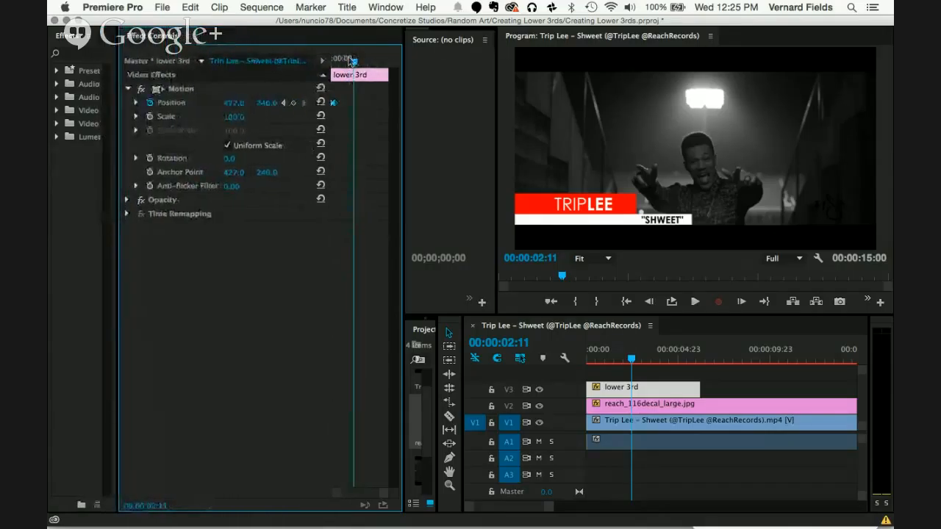
drag(354, 65, 456, 68)
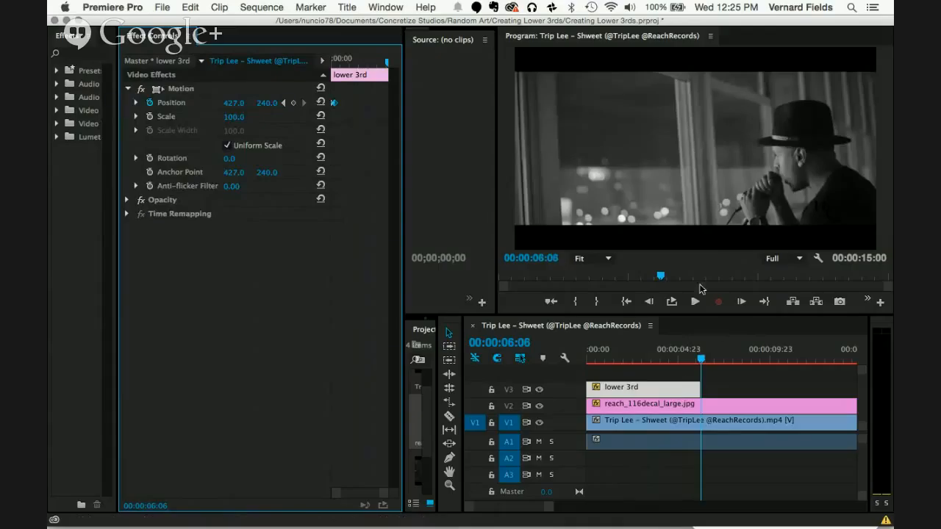
scroll(715, 393, down, 3)
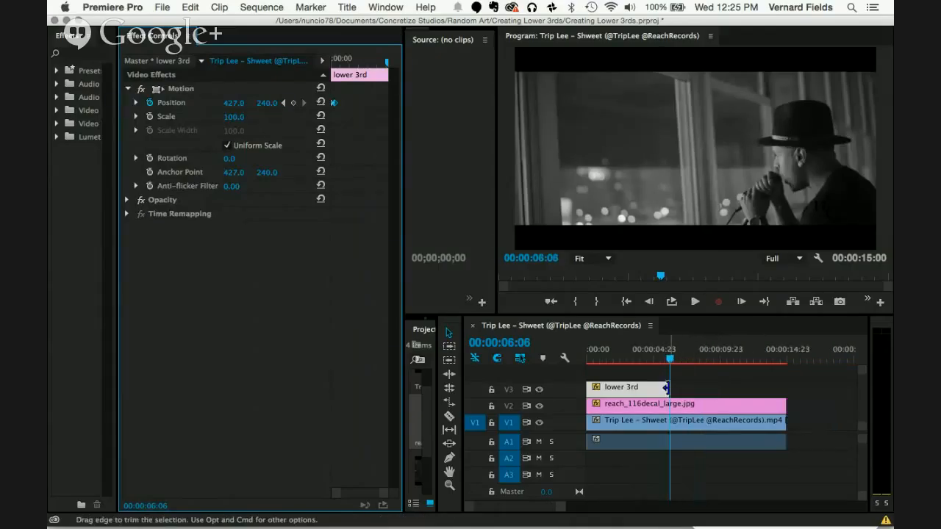
drag(669, 388, 732, 387)
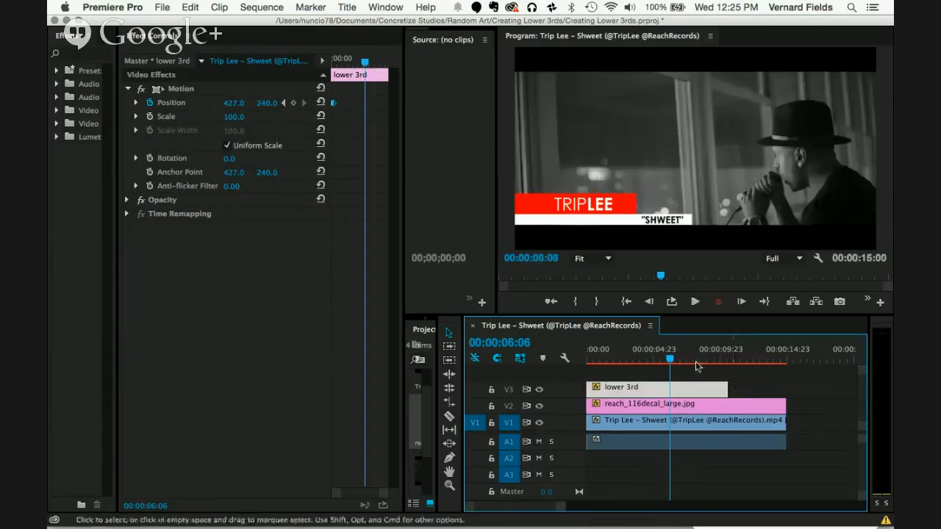
Step: Add a Position keyframe to the lower 3rd clip at 00:00:08:13 to hold its on-screen position
drag(670, 358, 699, 359)
drag(700, 360, 700, 361)
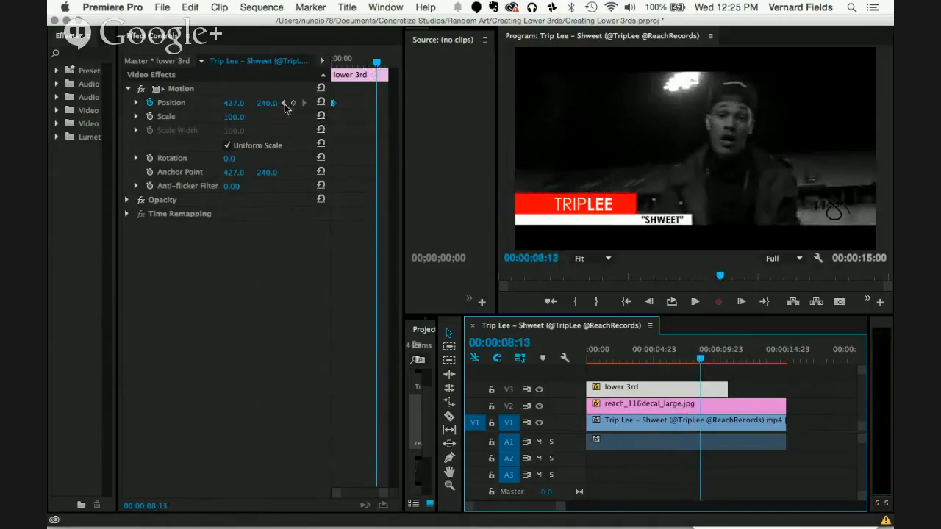
click(293, 103)
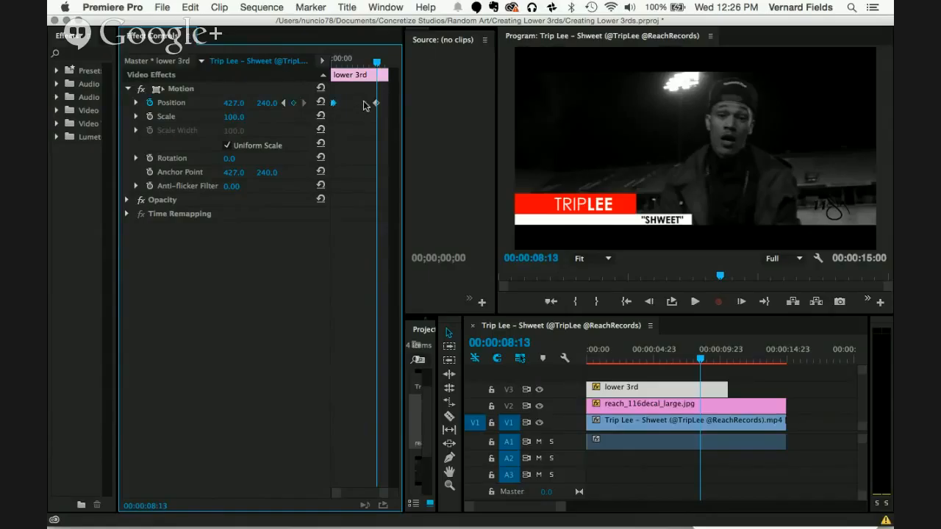
Step: Set the lower 3rd clip's horizontal Position to -6.0 at 00:00:08:20 so it slides out of frame
key(grave)
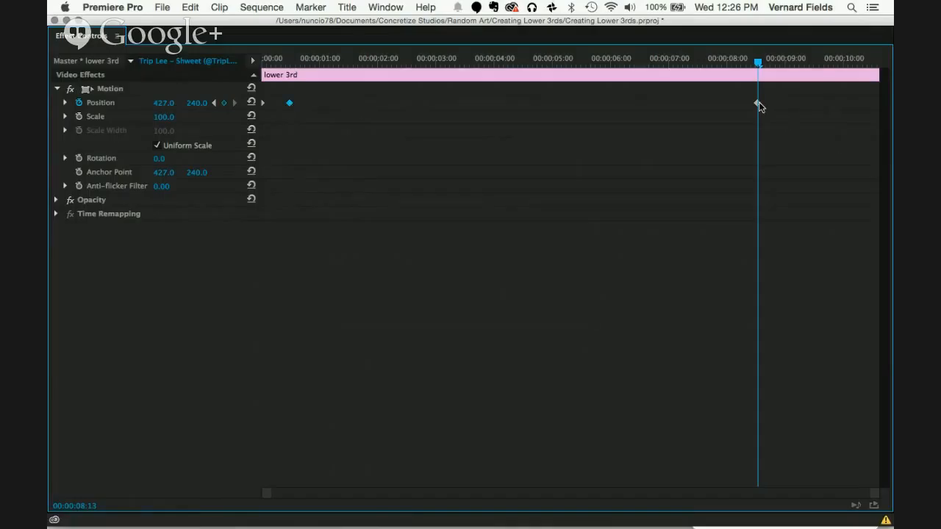
drag(760, 65, 778, 66)
key(grave)
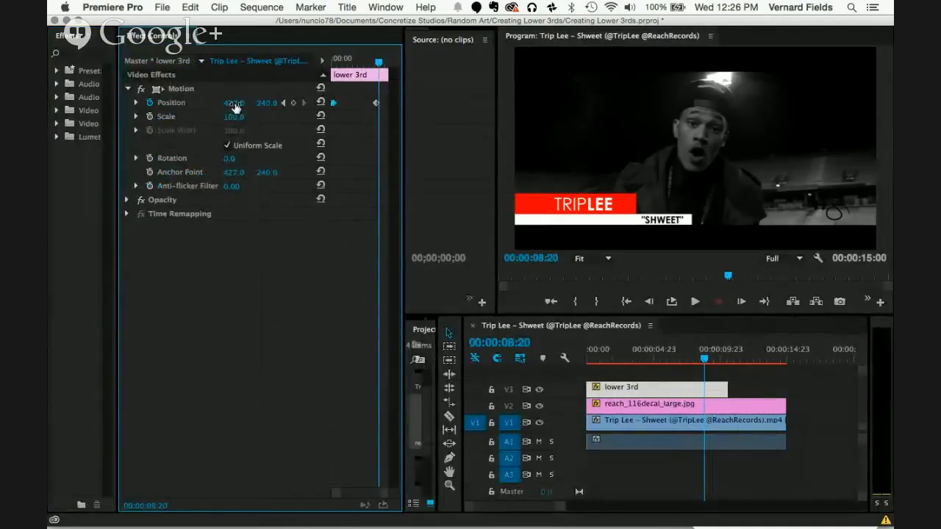
drag(234, 106, 235, 107)
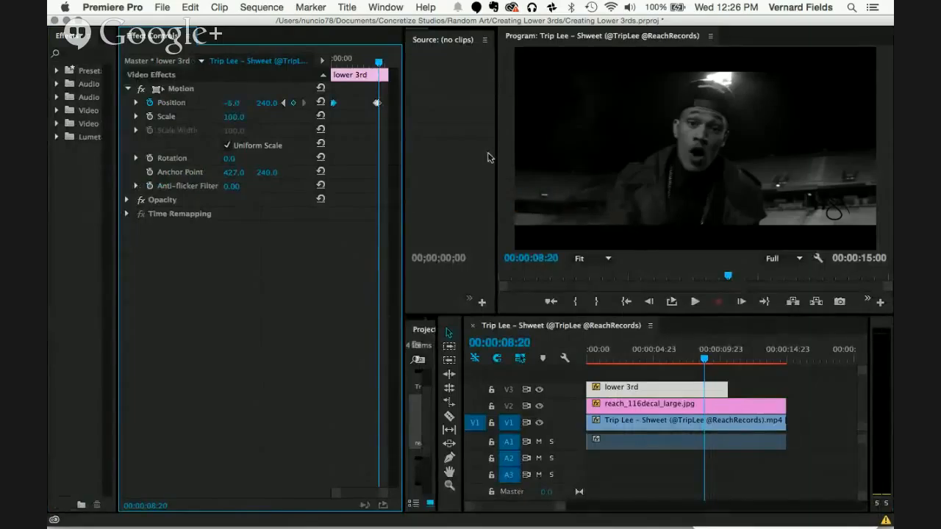
Step: Play the sequence from the start in an enlarged program view to review the slide-in and slide-out
drag(705, 361, 537, 358)
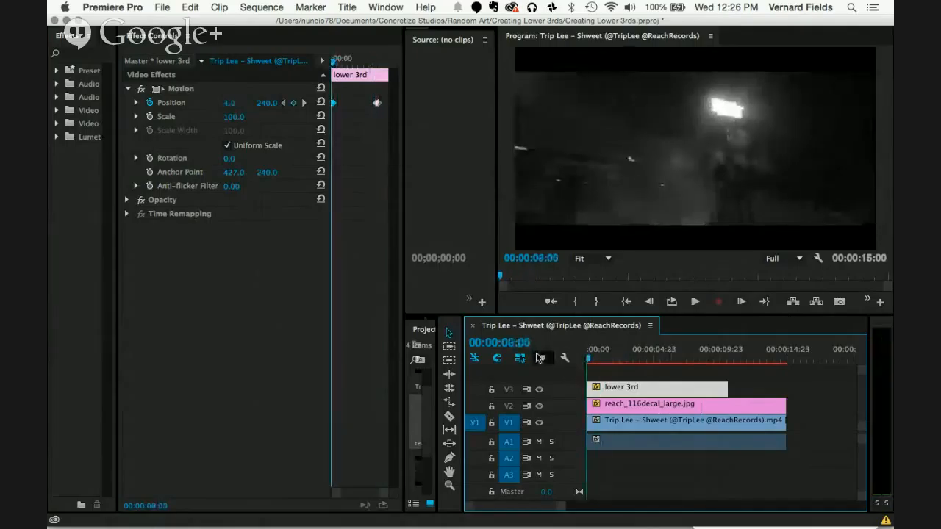
click(510, 229)
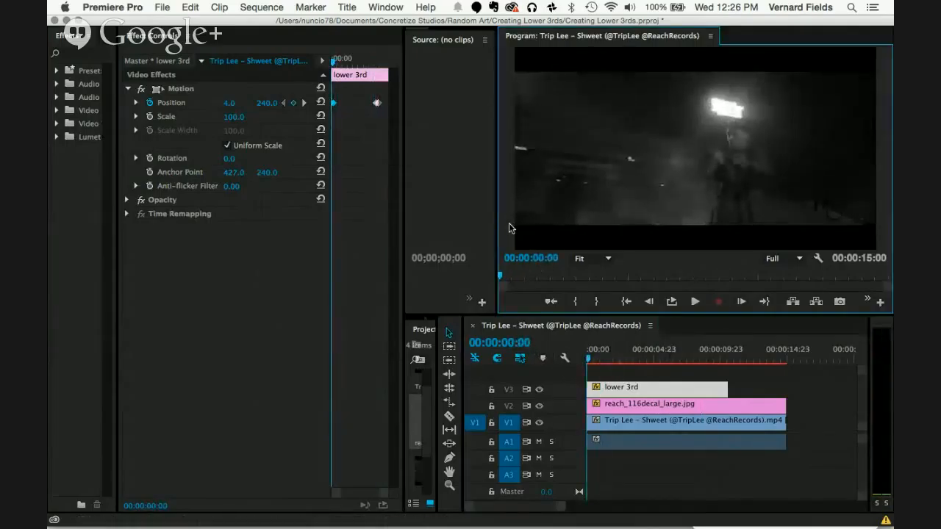
key(grave)
key(space)
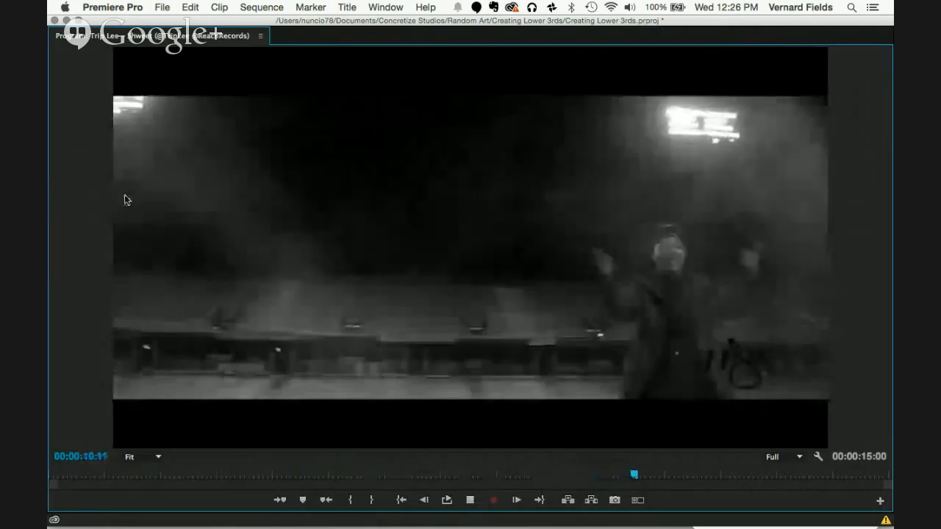
key(space)
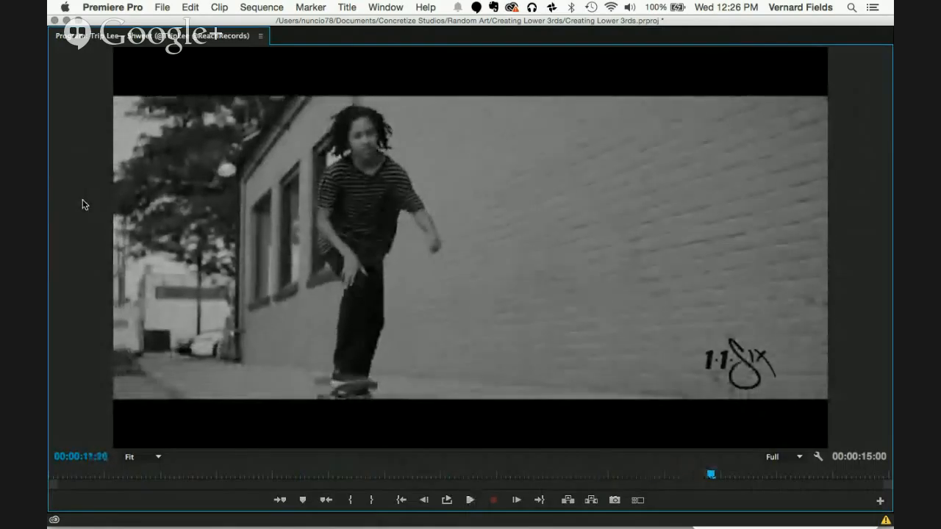
key(grave)
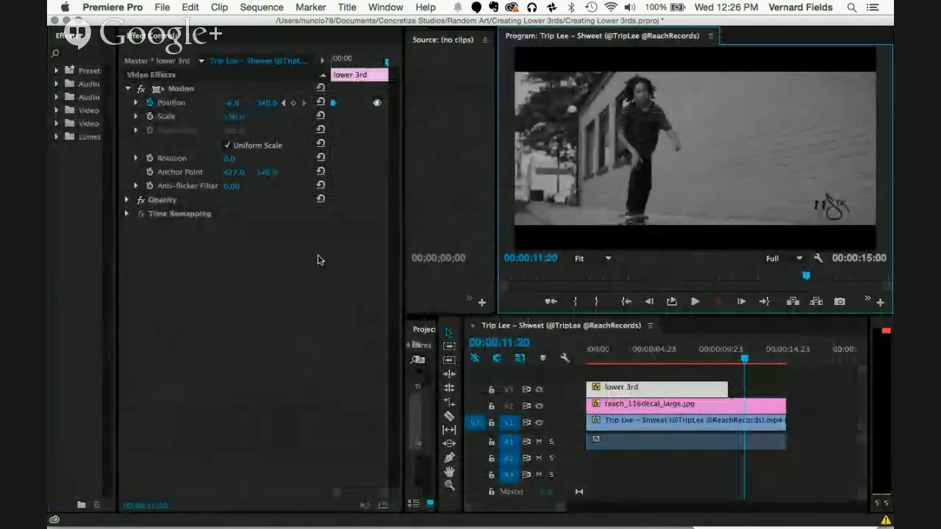
Step: Give the lower 3rd clip's second Position keyframe Bezier spatial interpolation and Ease In temporal interpolation
key(grave)
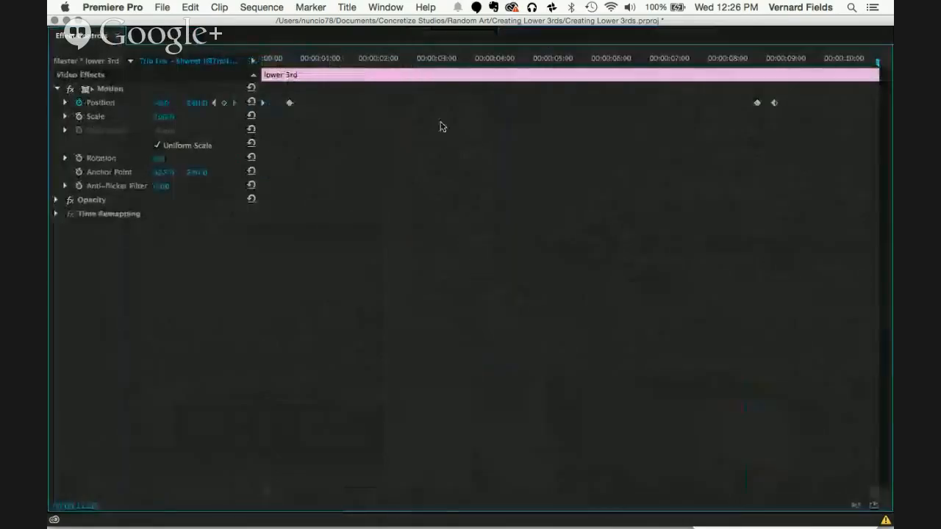
right_click(288, 103)
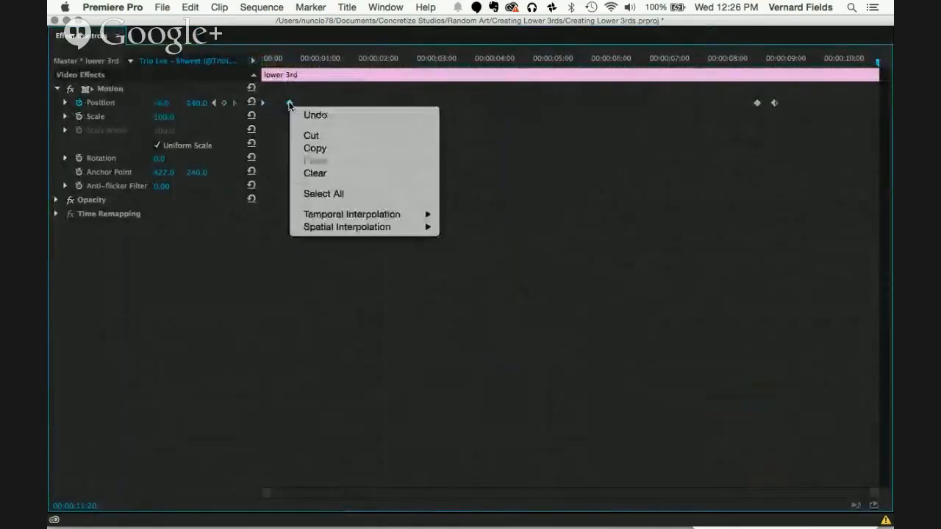
mouse_move(313, 227)
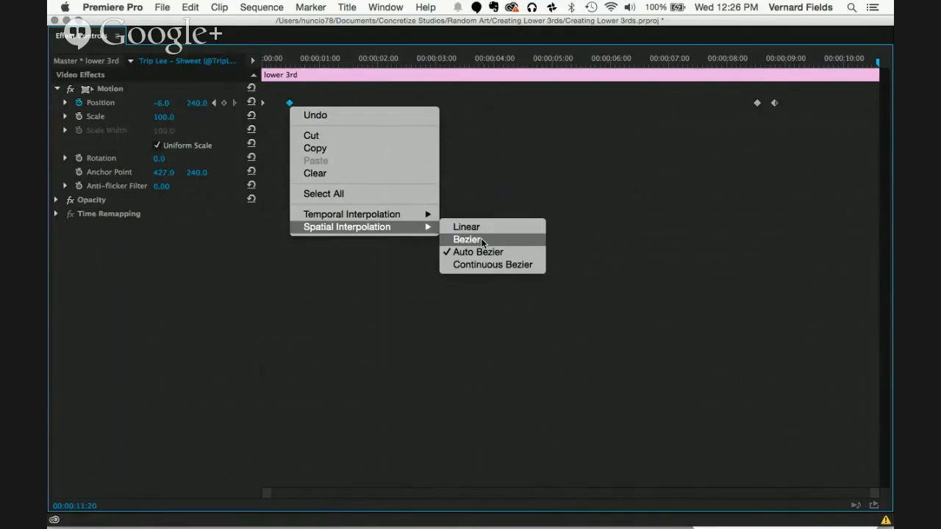
click(481, 238)
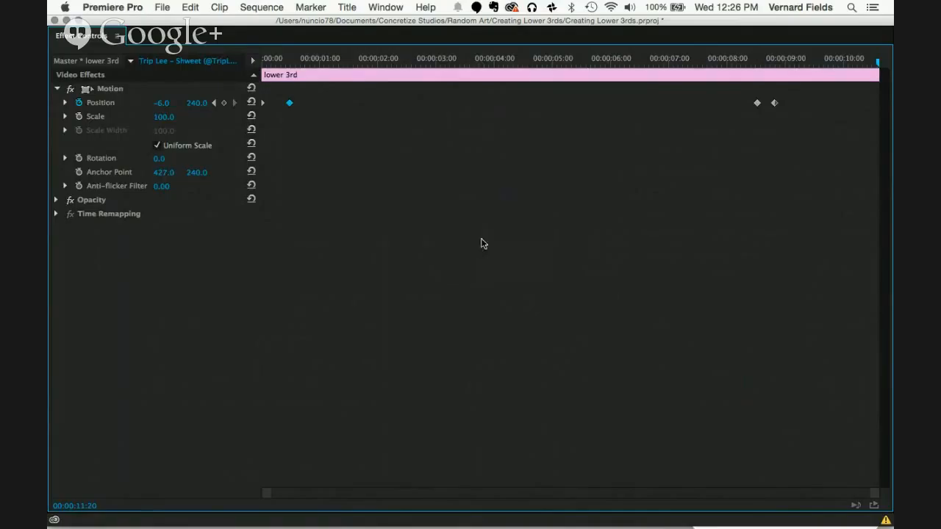
right_click(290, 103)
mouse_move(314, 221)
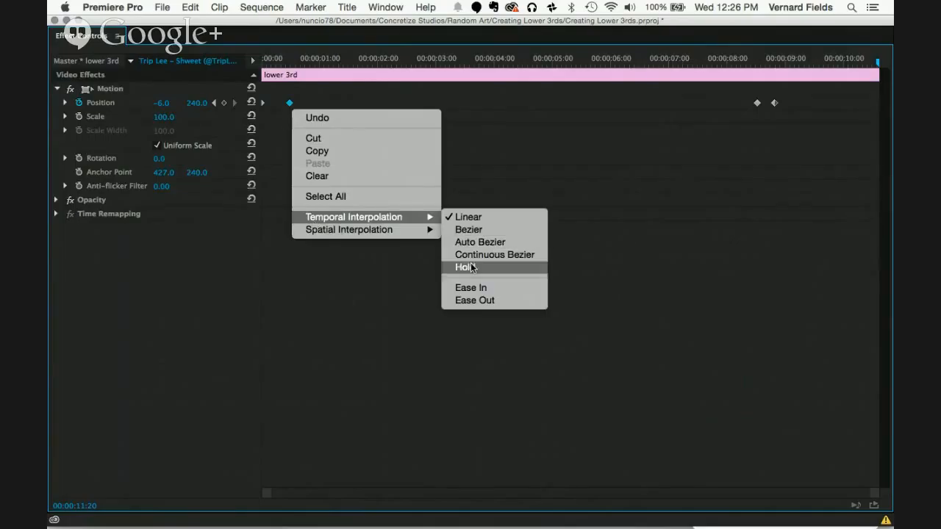
click(471, 287)
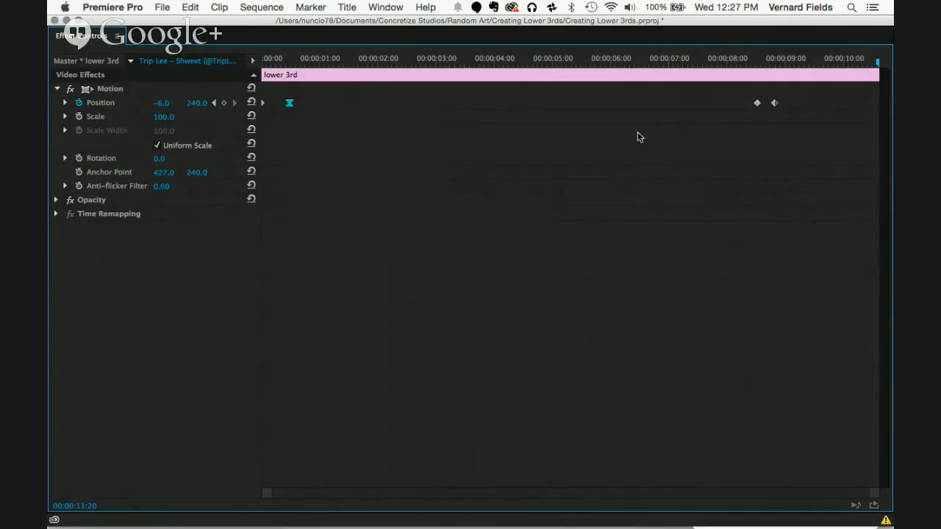
Step: Apply Ease In temporal interpolation to the Position keyframe at 00:00:08:13 and restore the normal workspace view
right_click(758, 105)
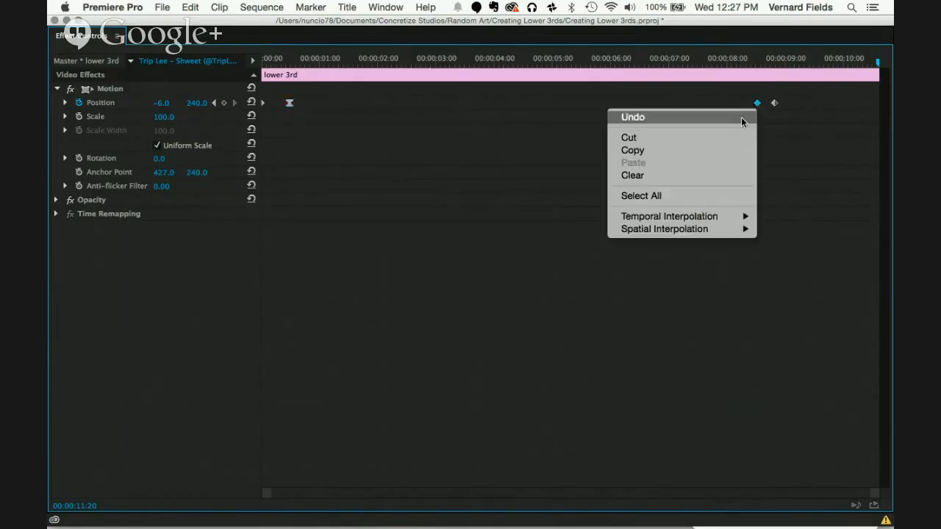
mouse_move(698, 216)
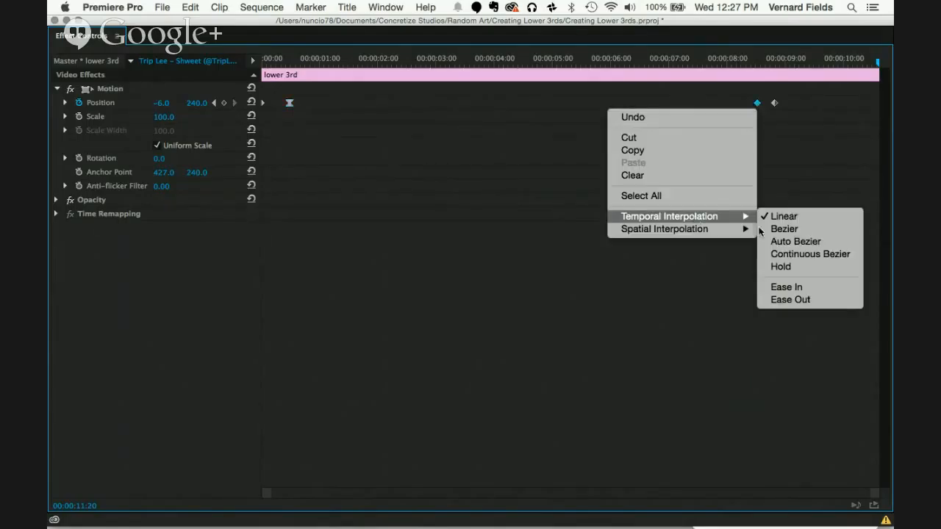
click(782, 288)
key(grave)
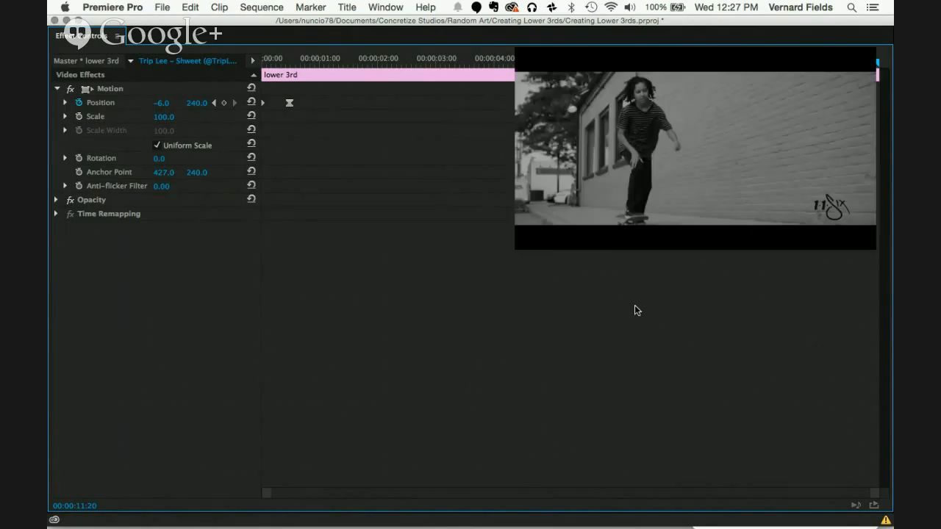
Step: Play back the sequence from 00:00:00:00 to check the eased lower third animation
drag(625, 358, 574, 358)
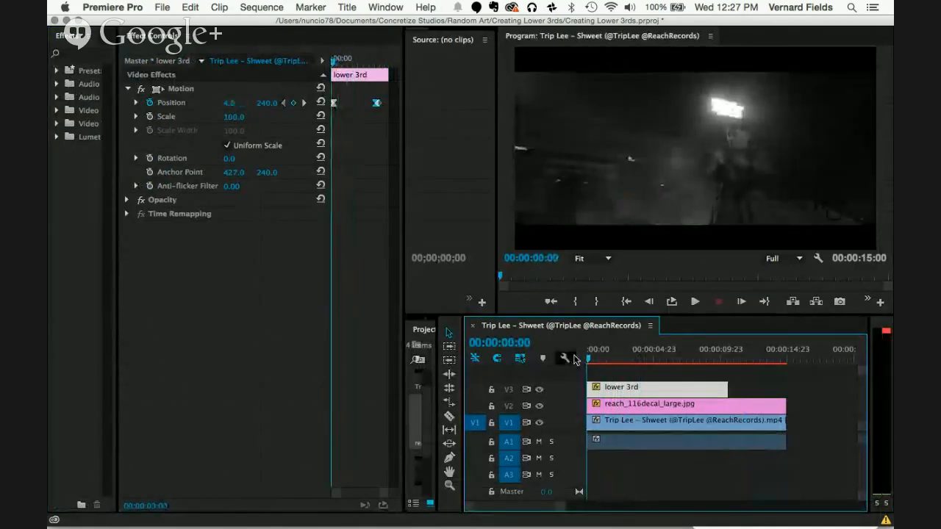
key(space)
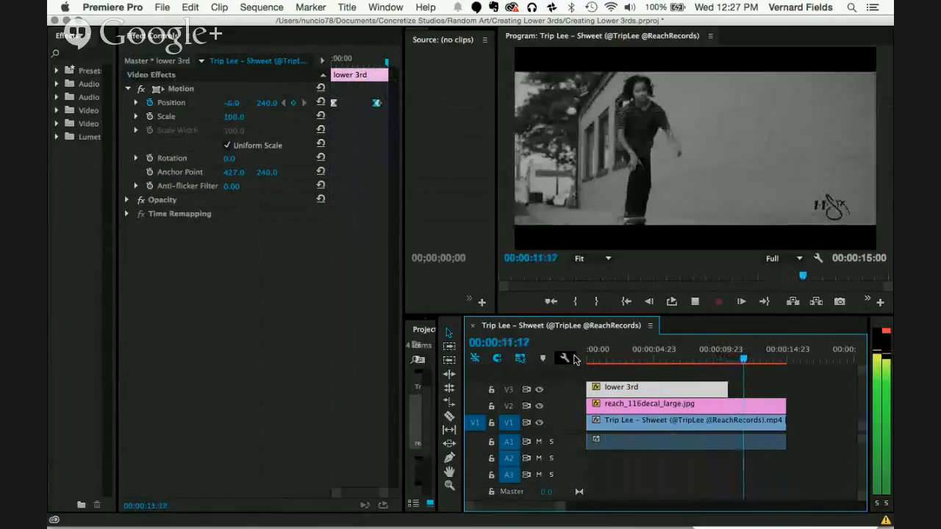
key(space)
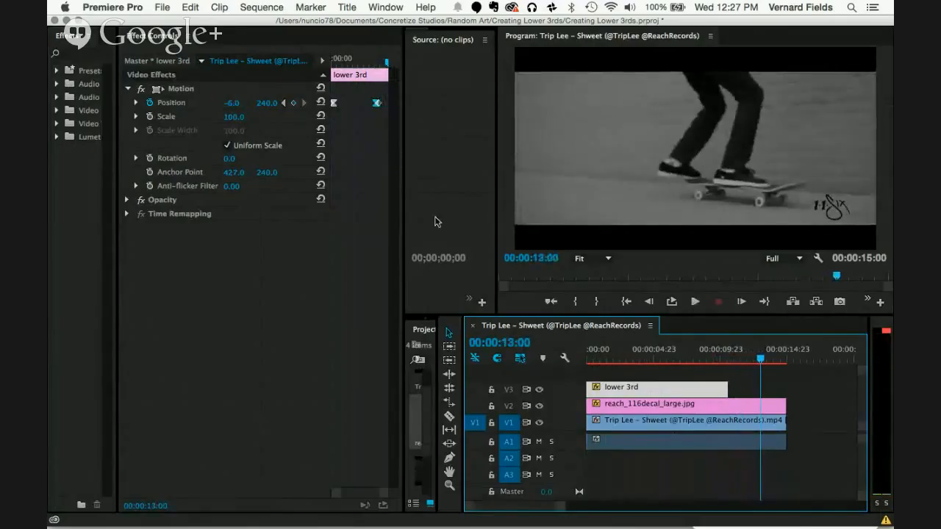
Step: Move the playhead to 00:00:02:16 and deselect the lower 3rd clip
click(504, 211)
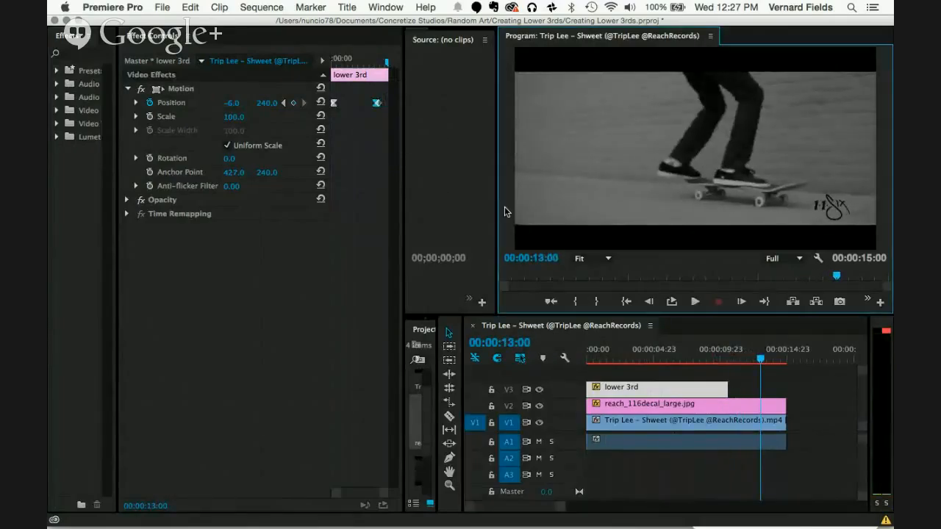
click(624, 339)
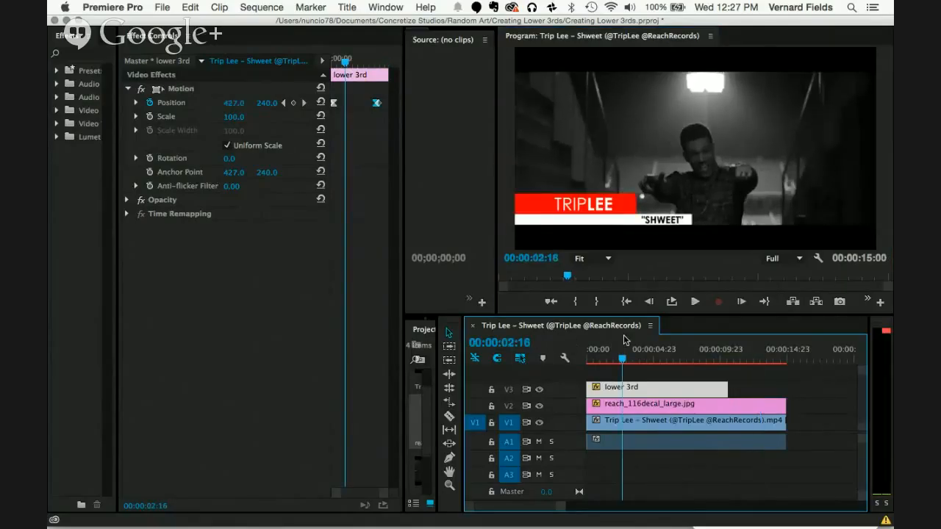
click(798, 387)
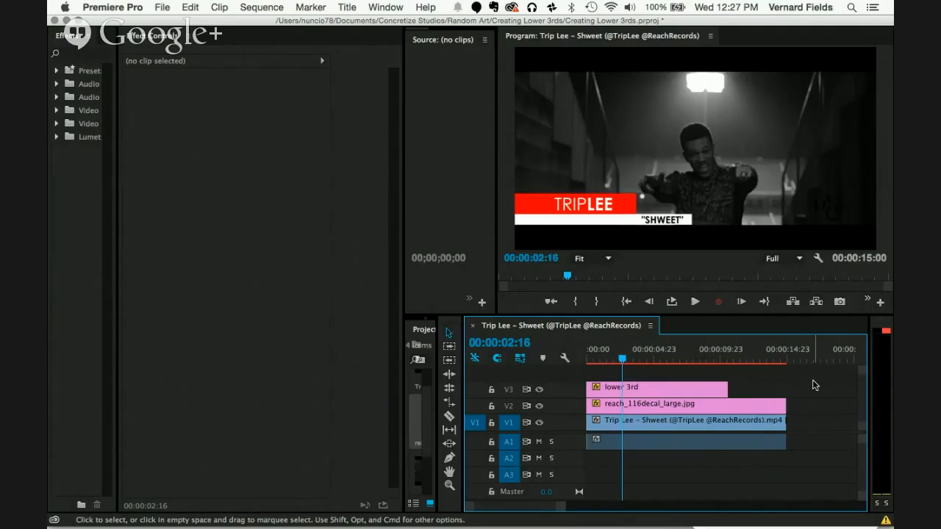
Step: Send the sequence to the Media Encoder queue as an H.264 export, saving the MP4 in the Creating Lower 3rds folder
key(super+m)
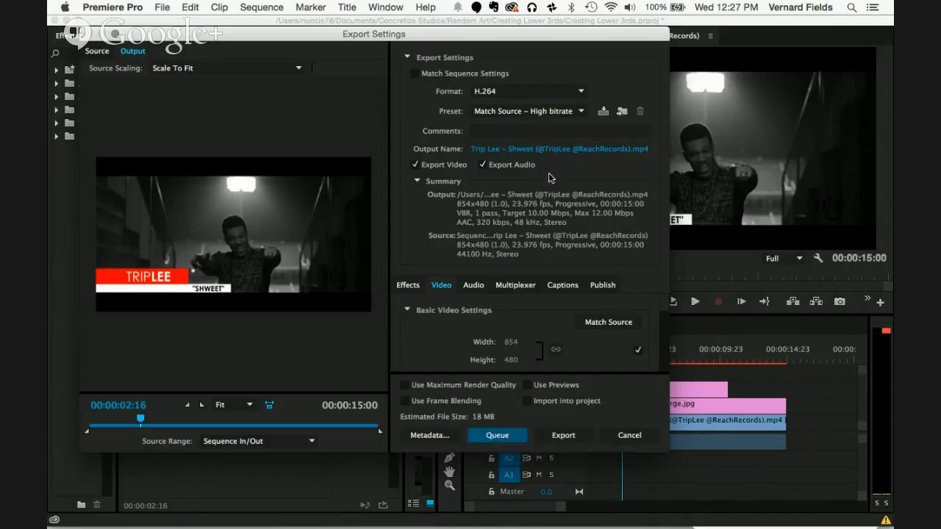
click(551, 150)
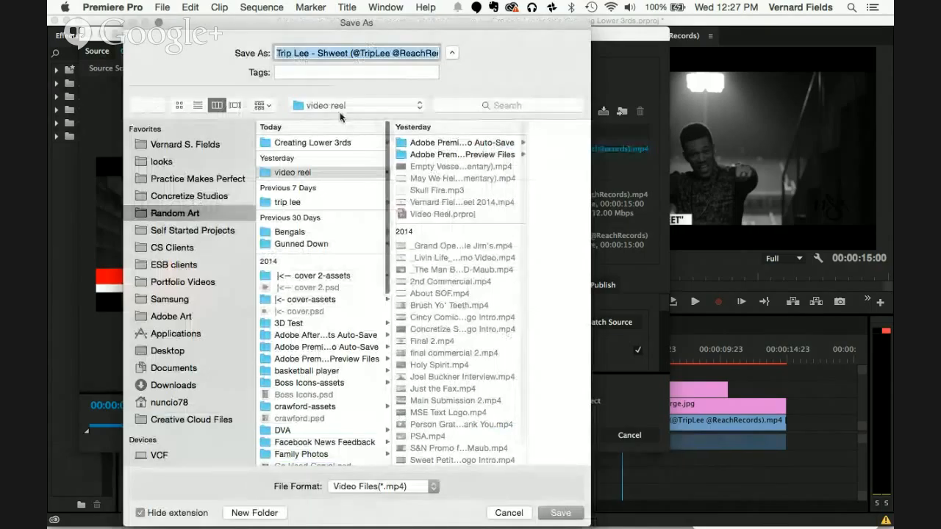
click(340, 107)
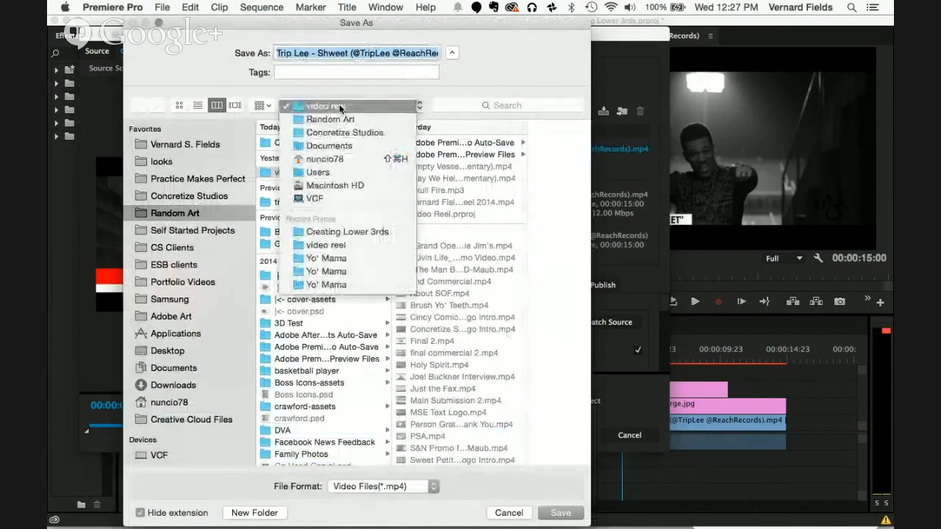
click(335, 231)
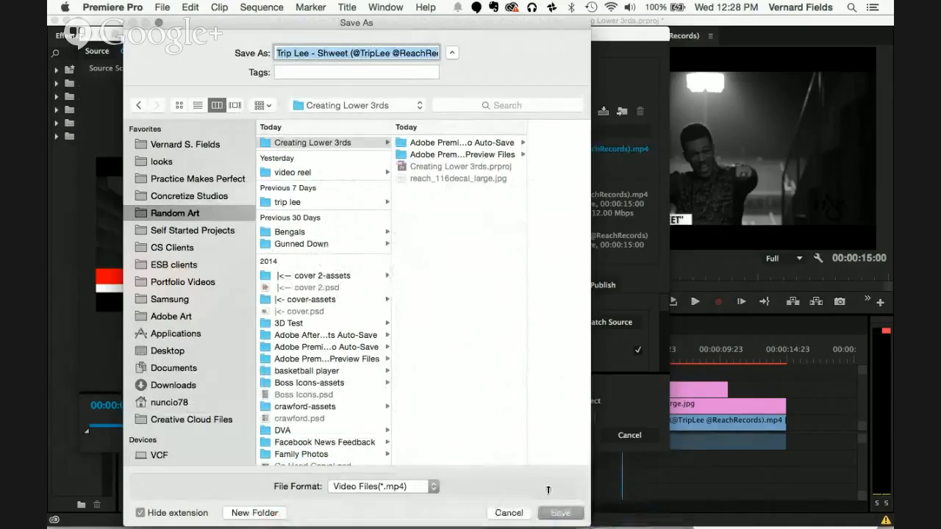
click(553, 513)
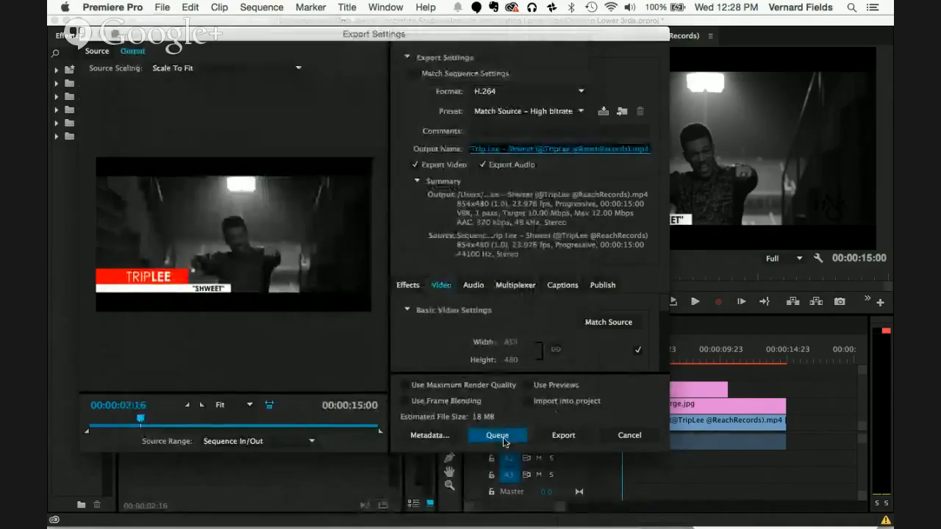
click(504, 436)
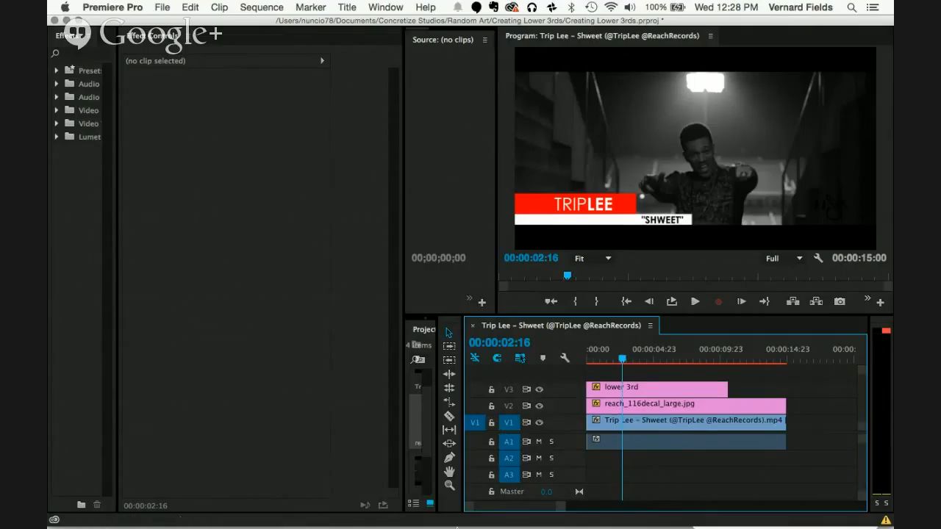
Step: Switch back to Premiere Pro, scrub through the lower third animation, and play the sequence from near its start
mouse_move(452, 507)
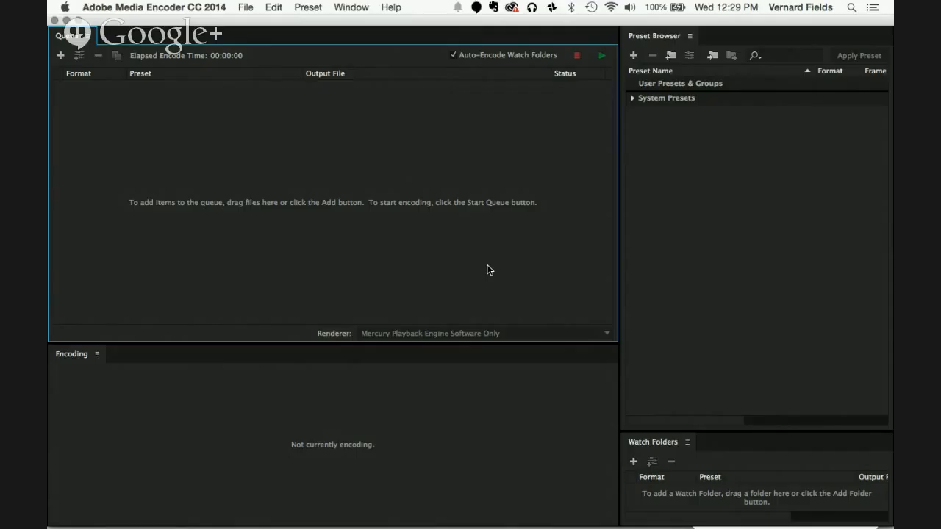
key(super+Tab)
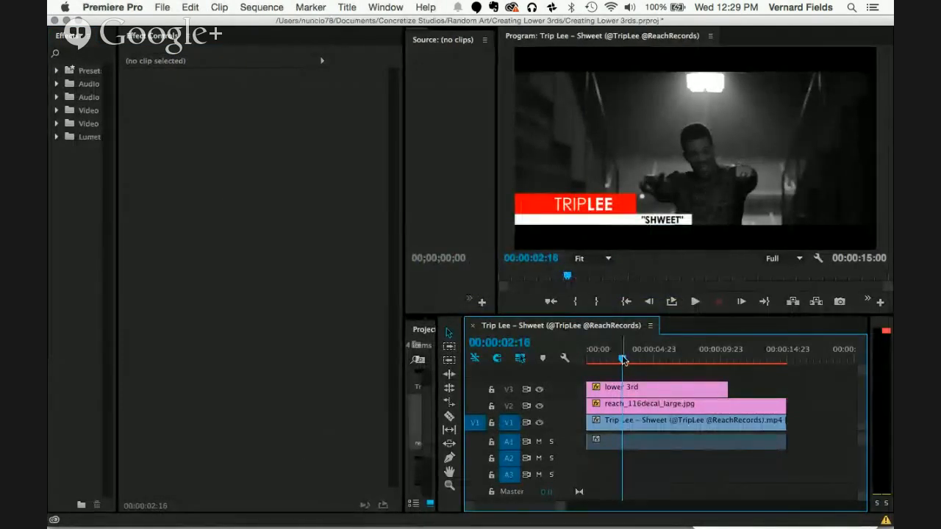
drag(624, 360, 694, 367)
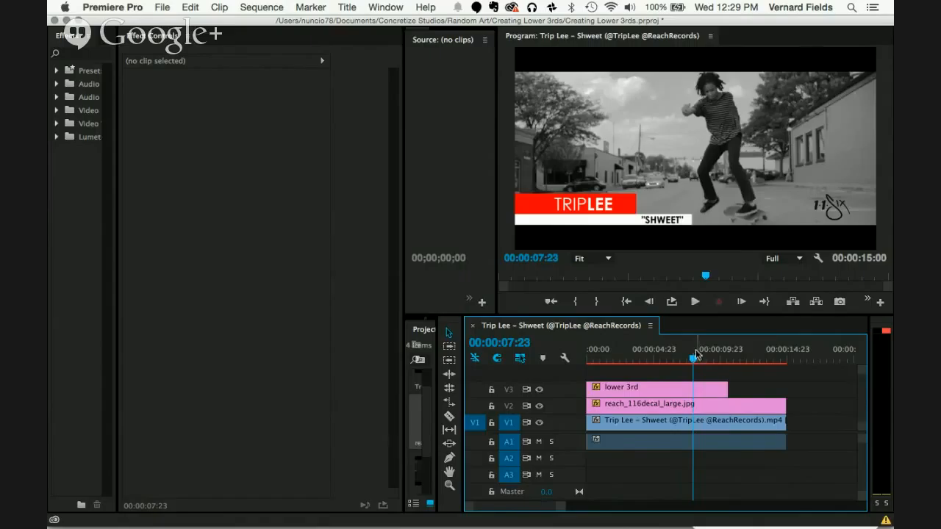
drag(694, 360, 593, 359)
key(space)
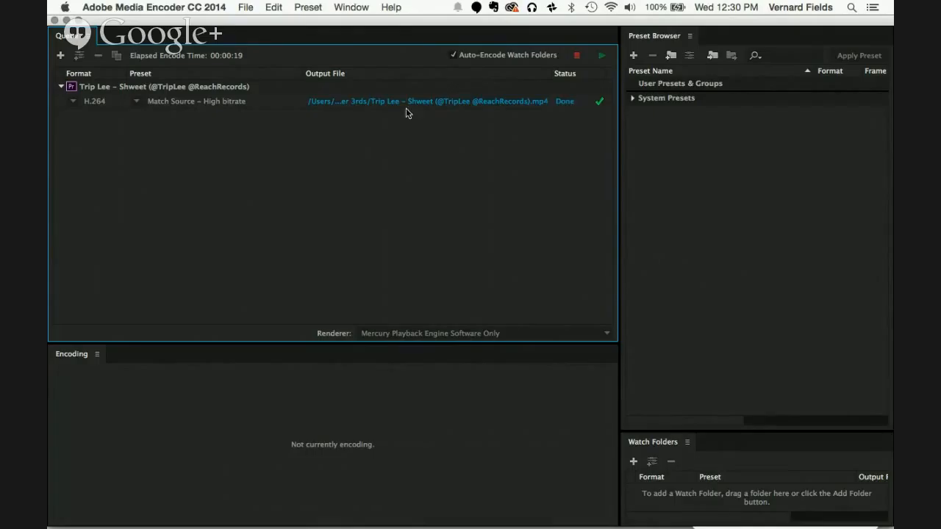
Step: Locate the exported MP4 in Finder from its Media Encoder queue entry and preview the rendered video
click(397, 101)
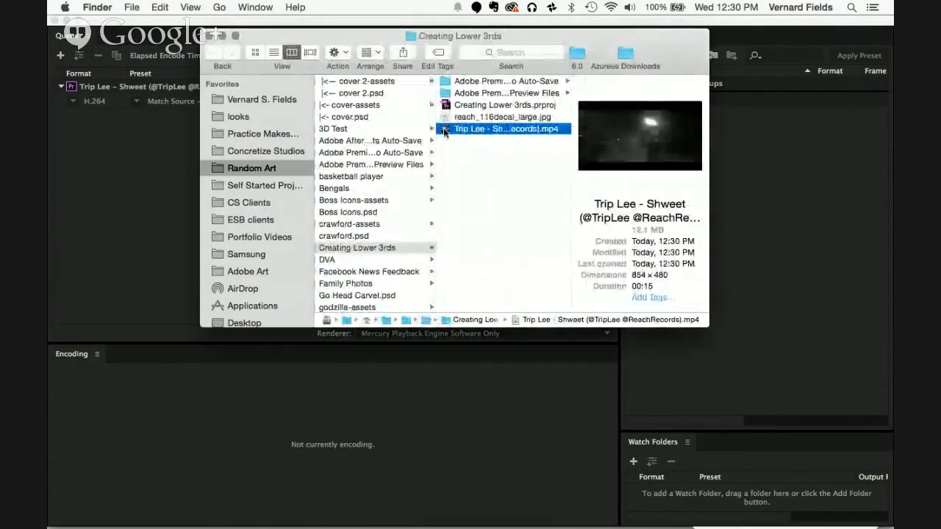
key(space)
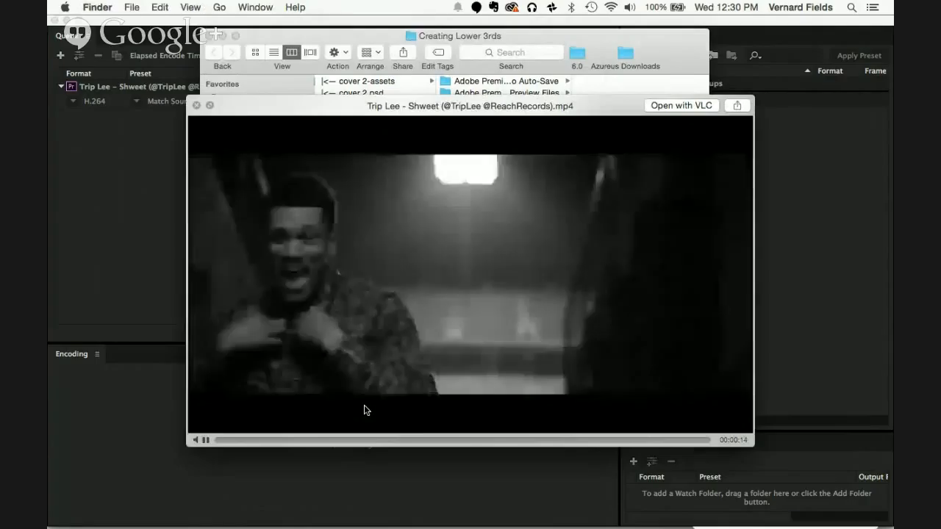
key(space)
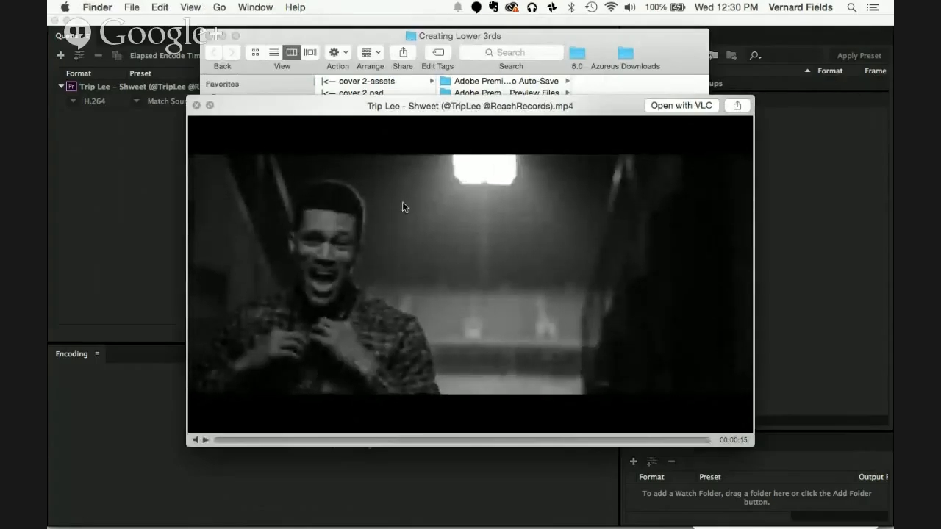
key(space)
key(super+Tab)
key(super+Tab)
key(super+Tab)
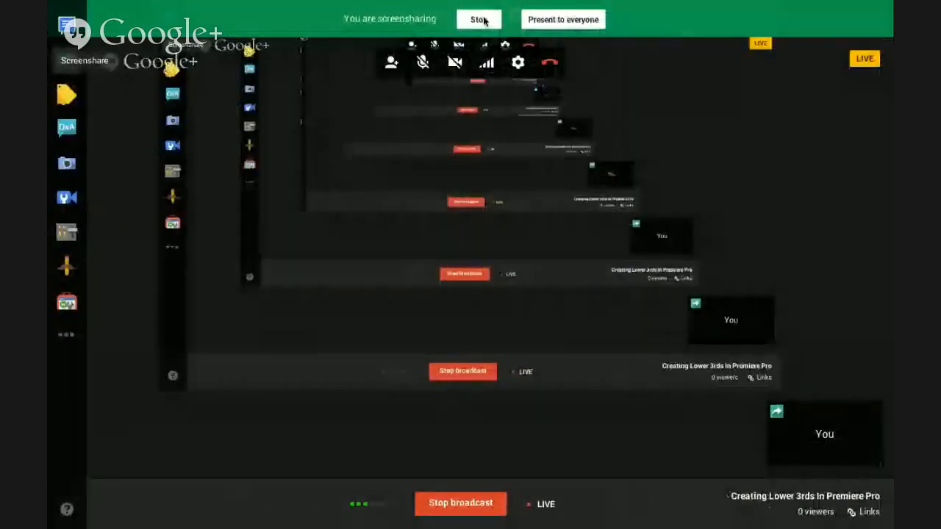
click(483, 22)
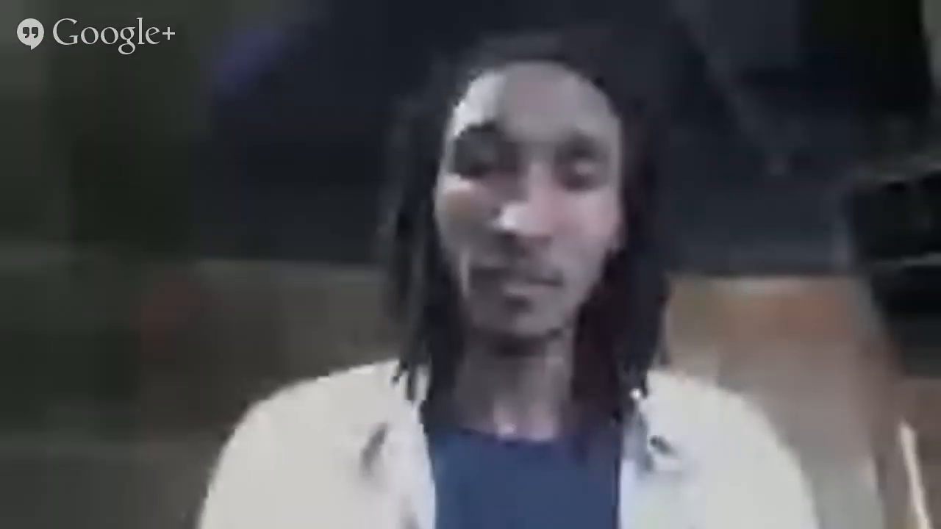